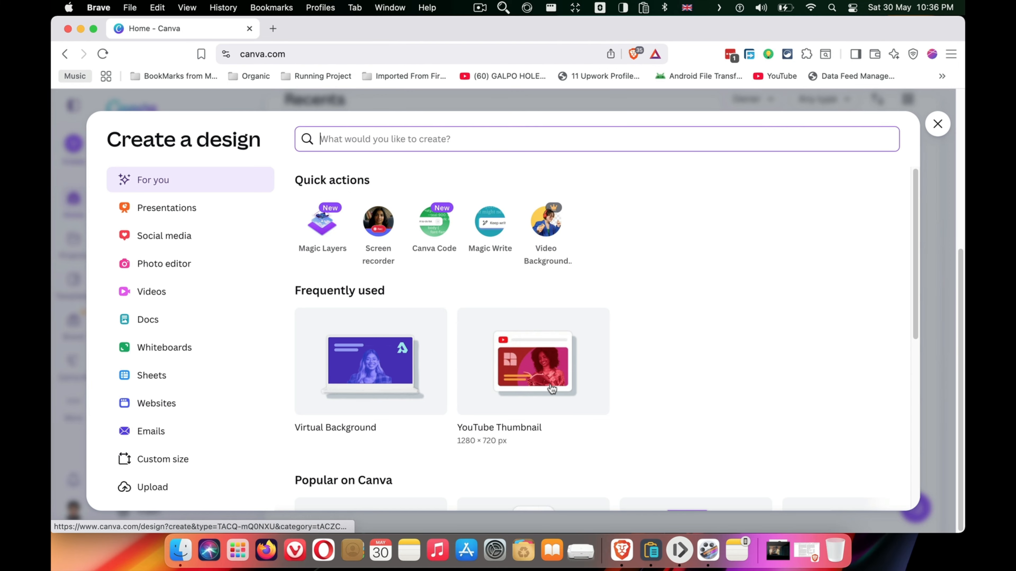
Create a blank 1280 × 720 px YouTube Thumbnail design and dismiss the template suggestions.
click(547, 387)
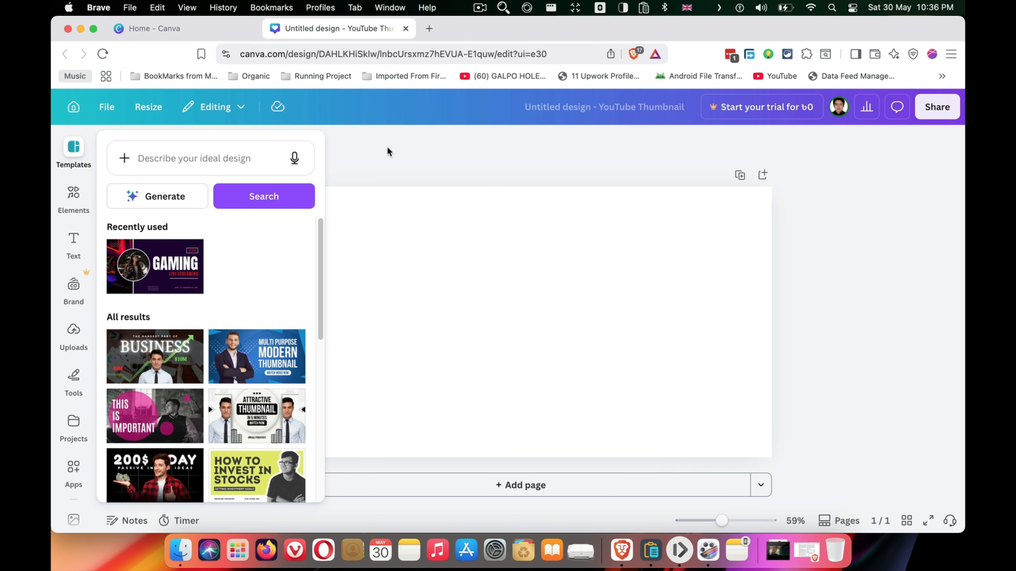
click(386, 148)
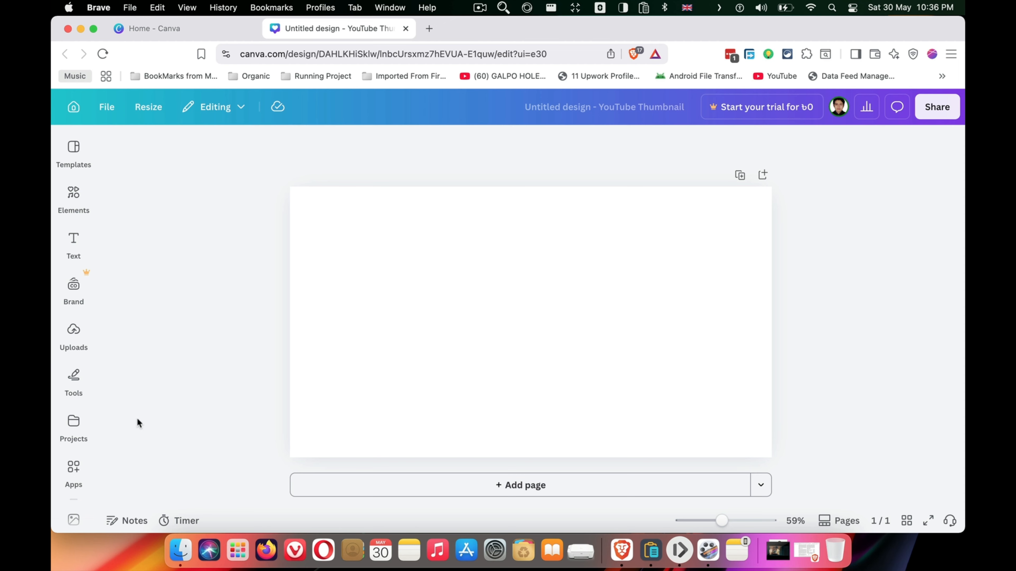
Open the Photos app and search its stock photos for "office".
click(74, 478)
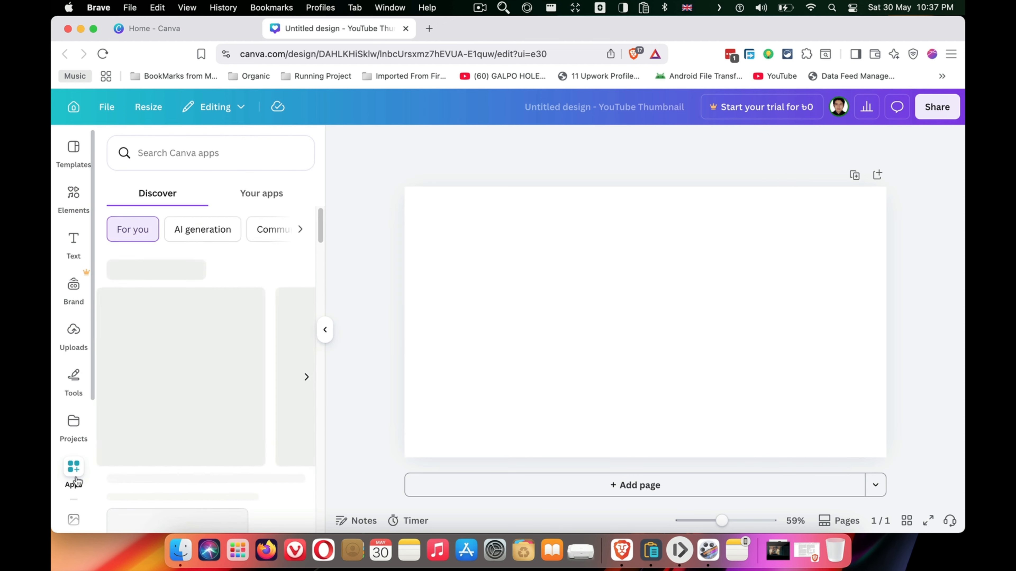
scroll(211, 367, down, 10)
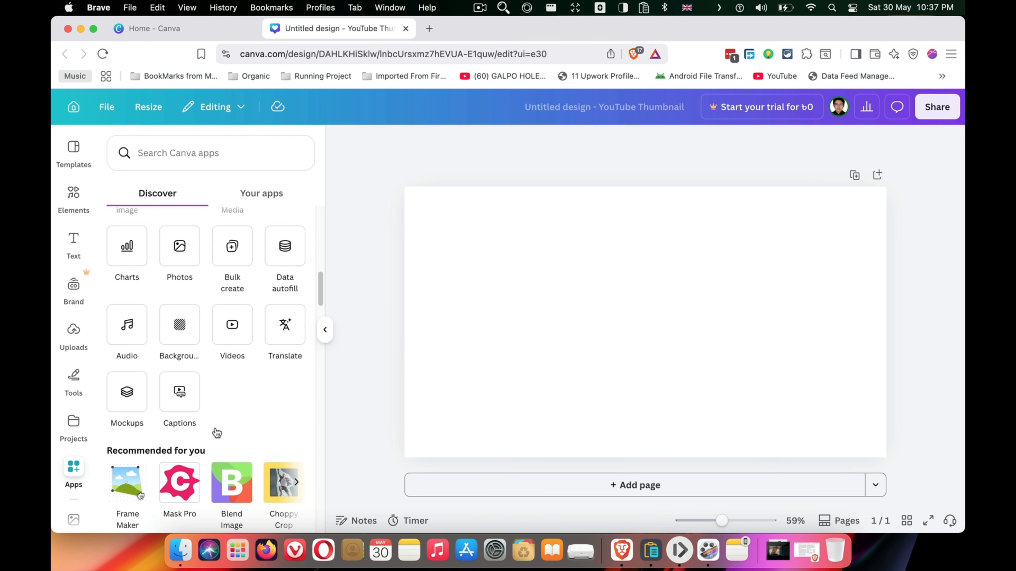
click(176, 260)
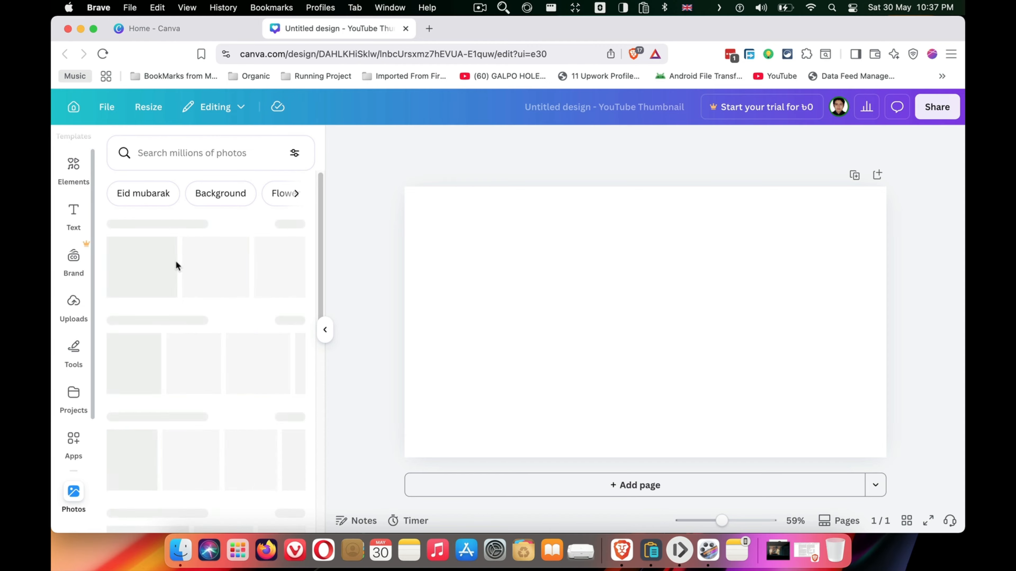
click(181, 161)
text(of)
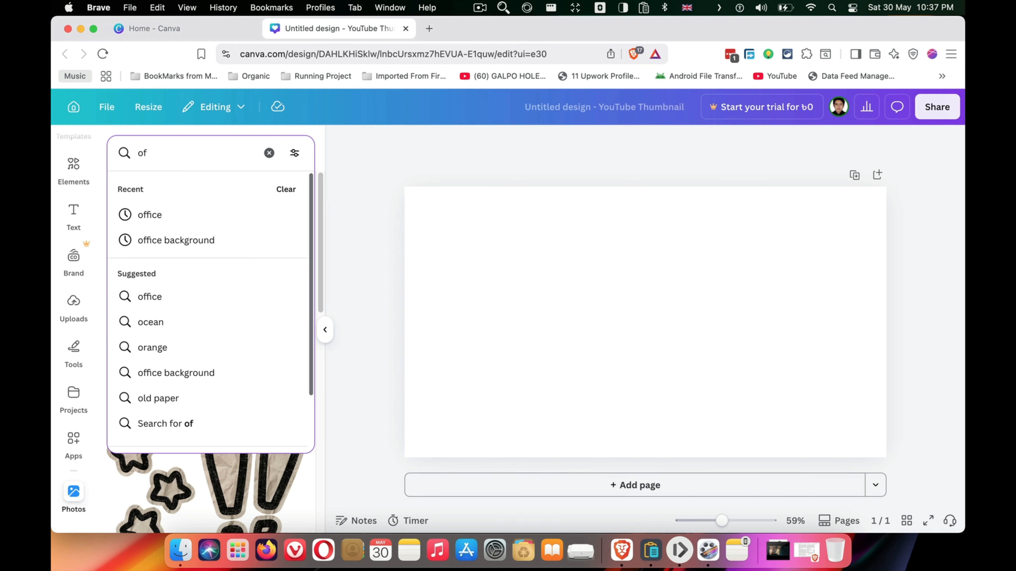
click(189, 216)
Add the photo of a man drinking at his computer desk and move it to the page's upper-left corner.
scroll(235, 344, down, 5)
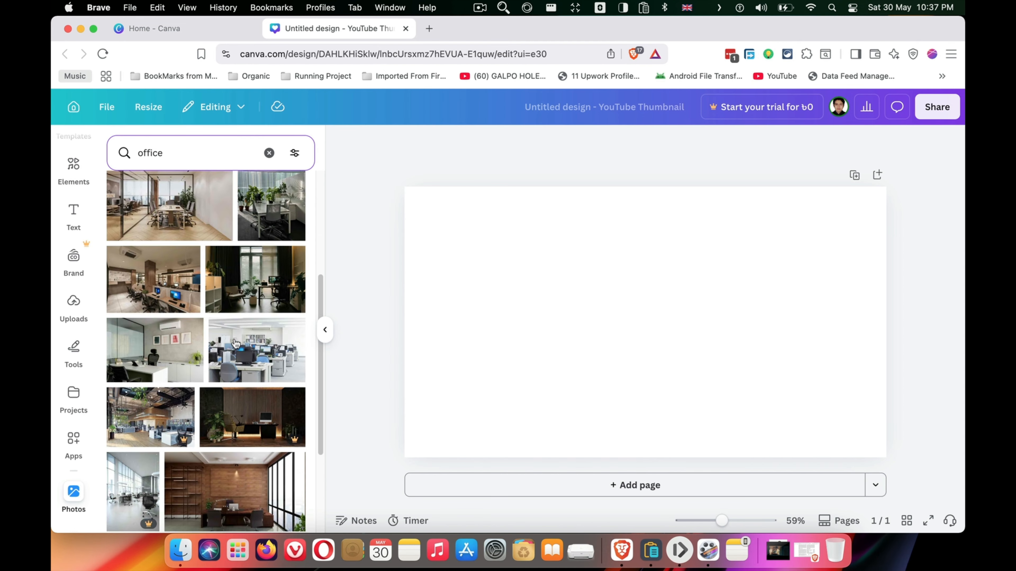
scroll(236, 343, down, 5)
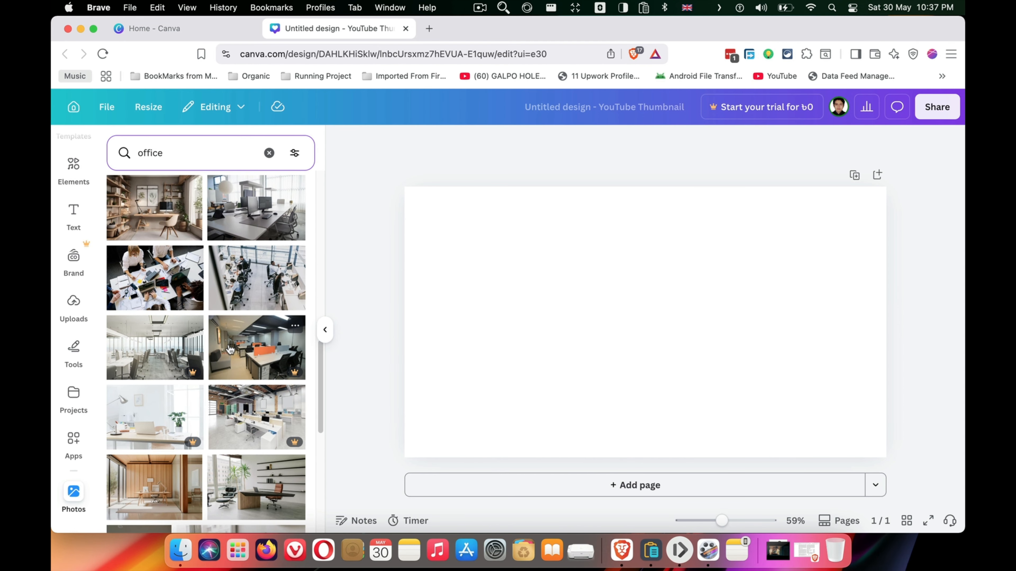
scroll(230, 350, down, 5)
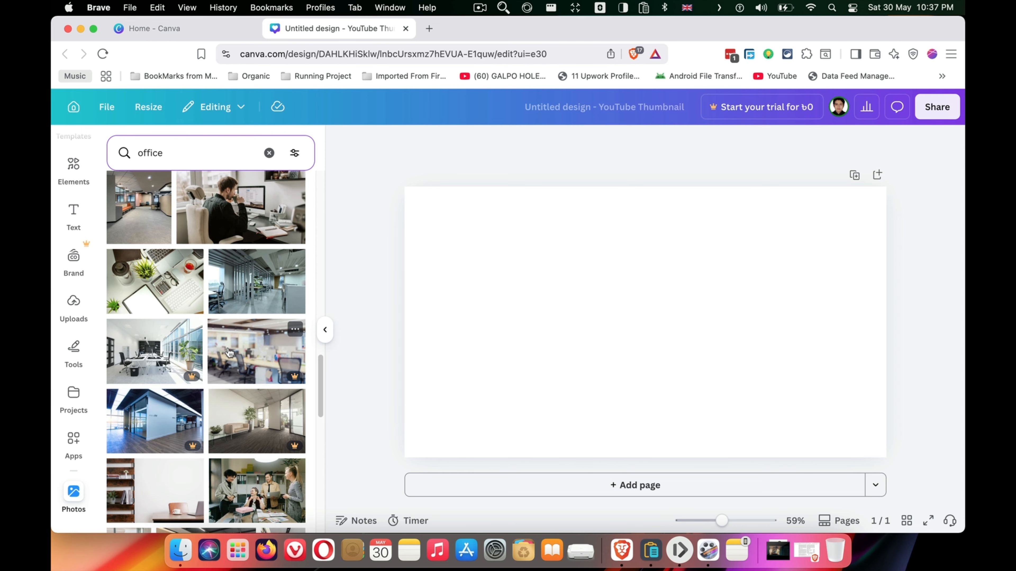
click(232, 230)
drag(634, 282, 534, 240)
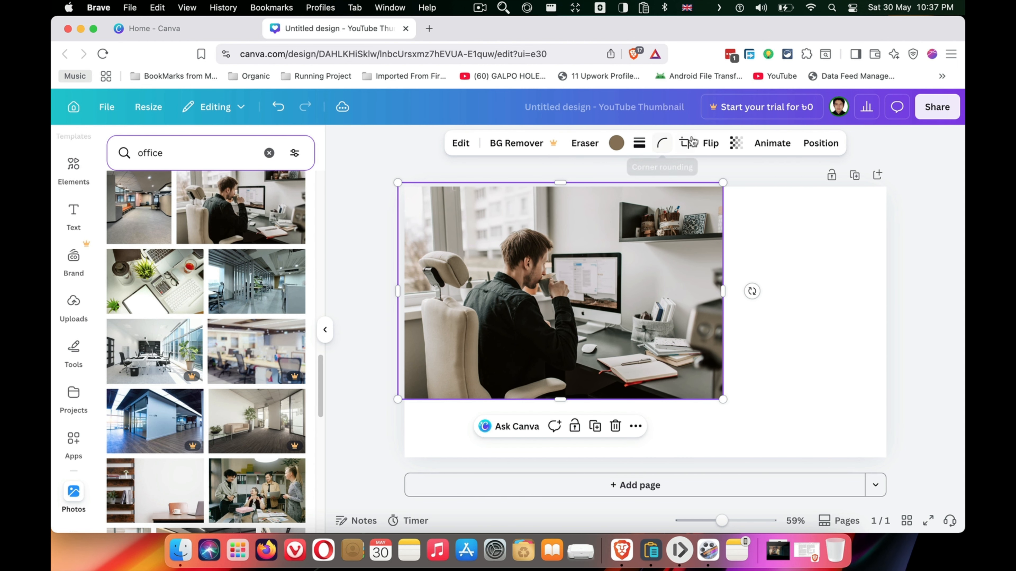
Flip the desk photo horizontally, then enlarge and reposition it so it covers the whole page.
click(710, 142)
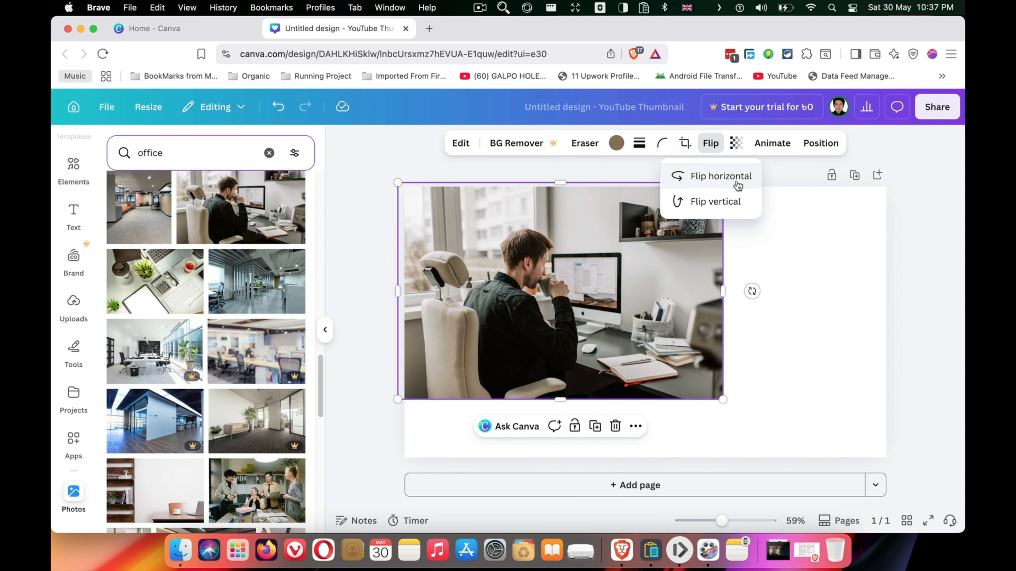
click(720, 176)
drag(722, 399, 926, 467)
drag(684, 400, 681, 376)
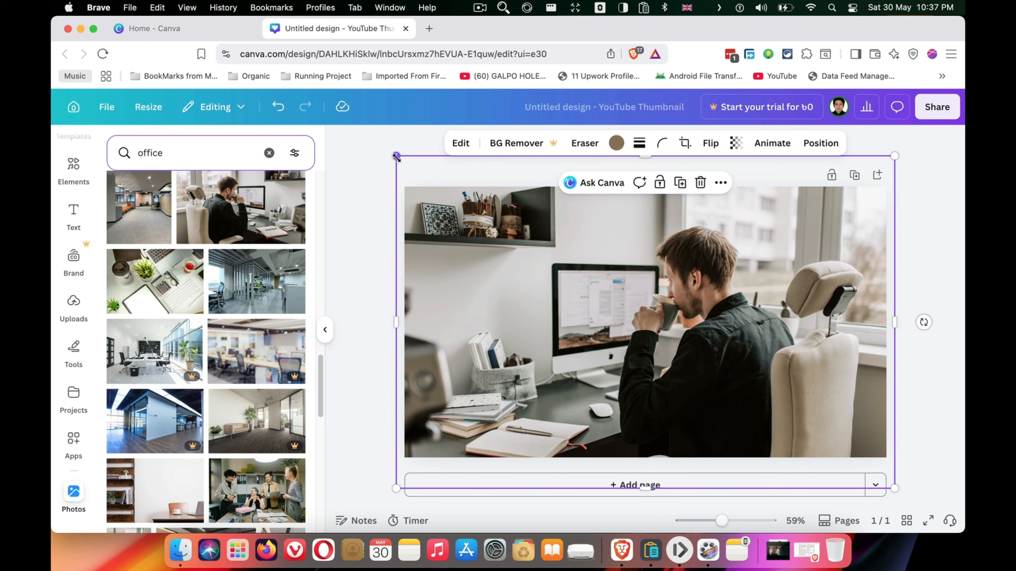
drag(396, 158, 328, 116)
drag(657, 275, 694, 300)
click(342, 191)
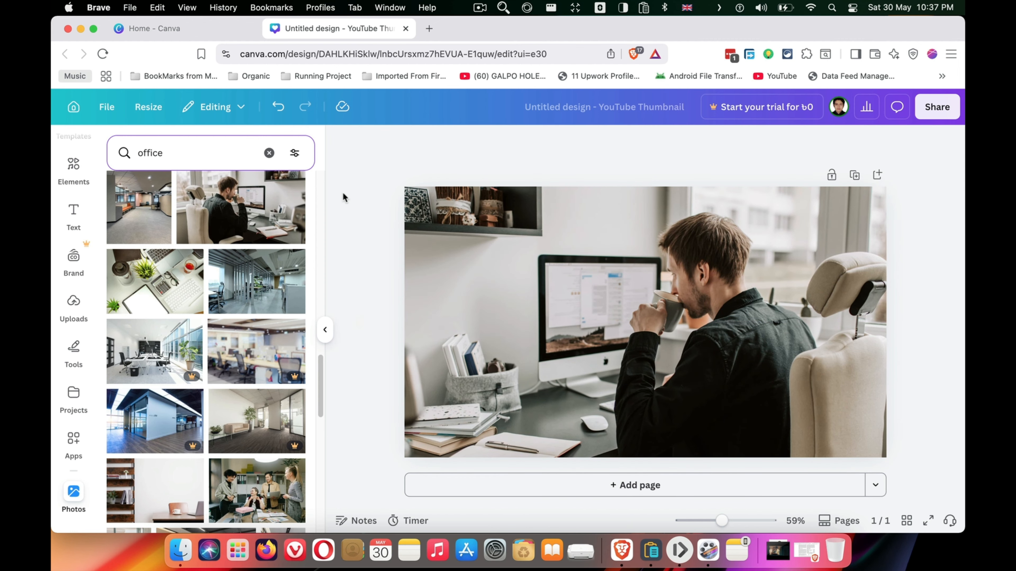
Add a square shape over the photo and stretch it from the page's upper-left corner to cover the entire page.
click(78, 182)
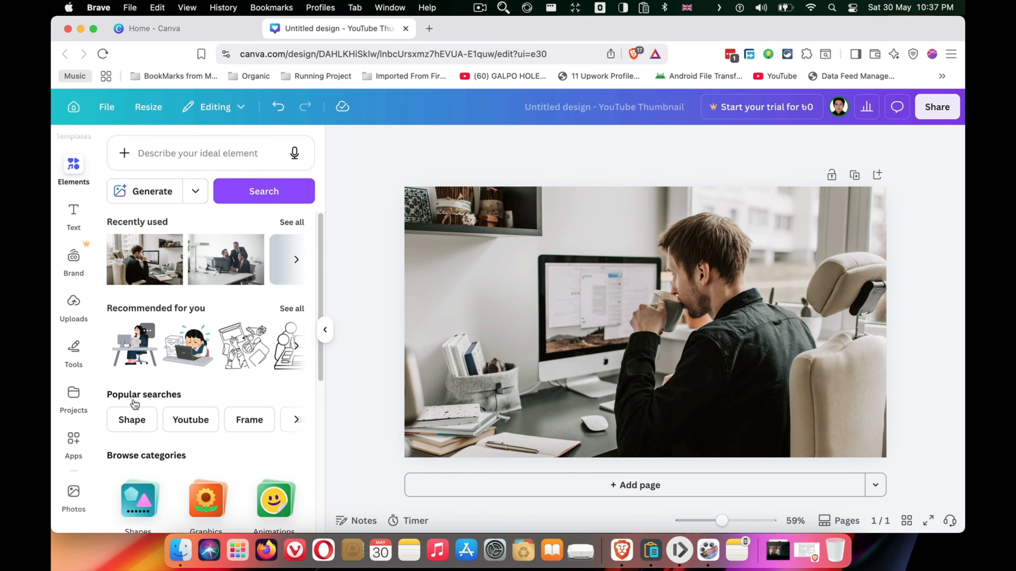
click(138, 500)
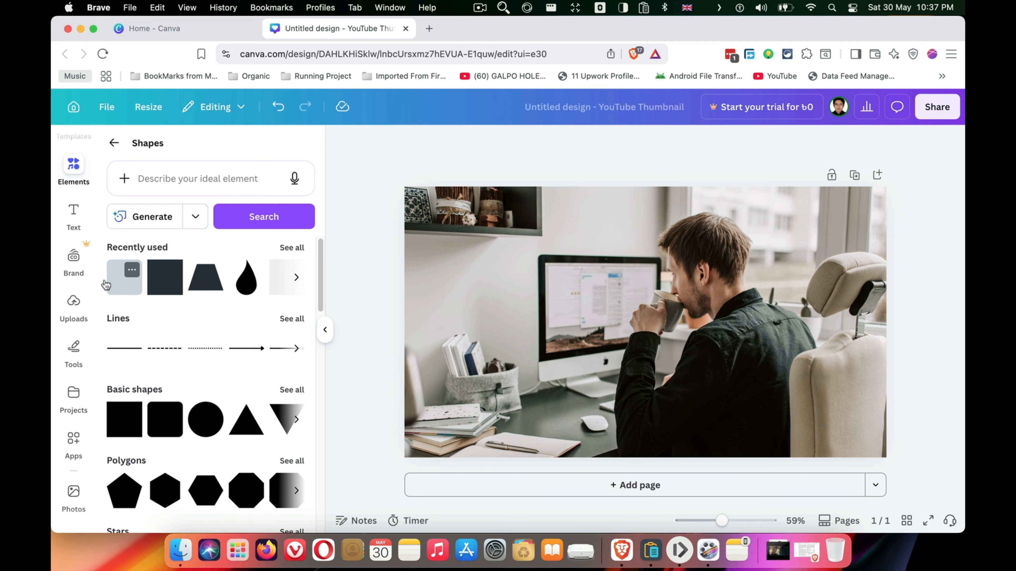
click(167, 290)
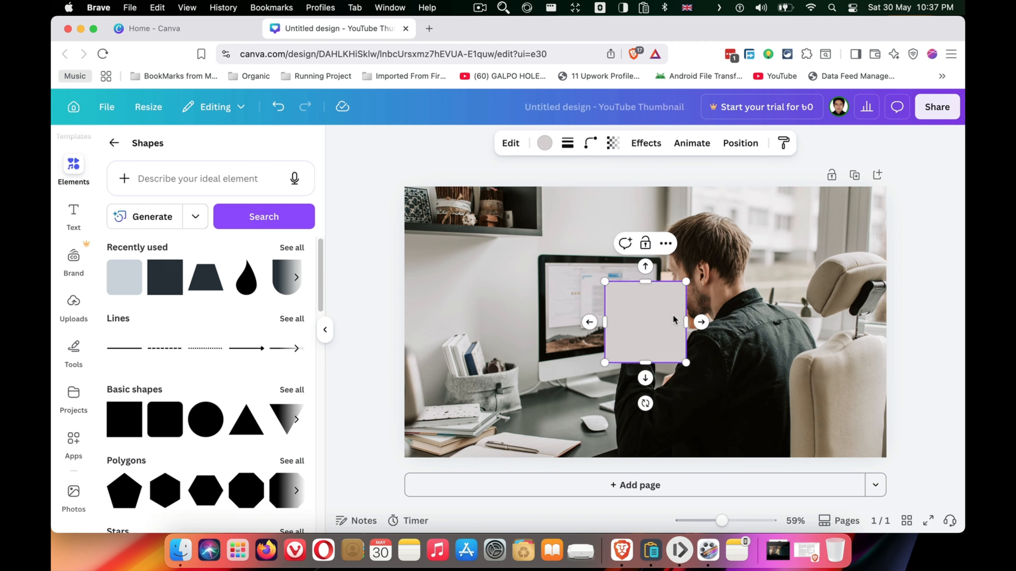
click(688, 316)
click(664, 318)
drag(664, 317, 465, 225)
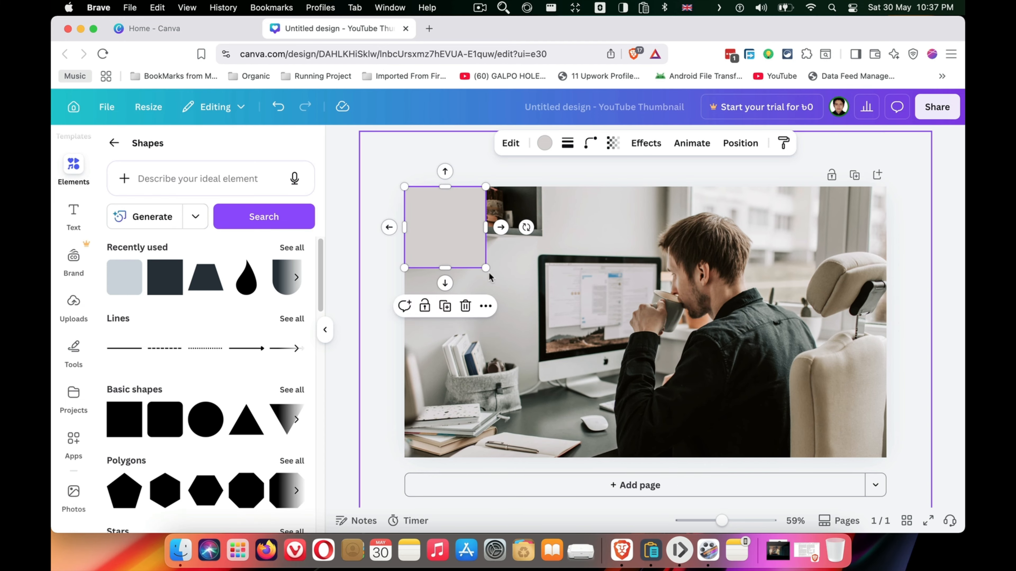
drag(487, 270, 885, 458)
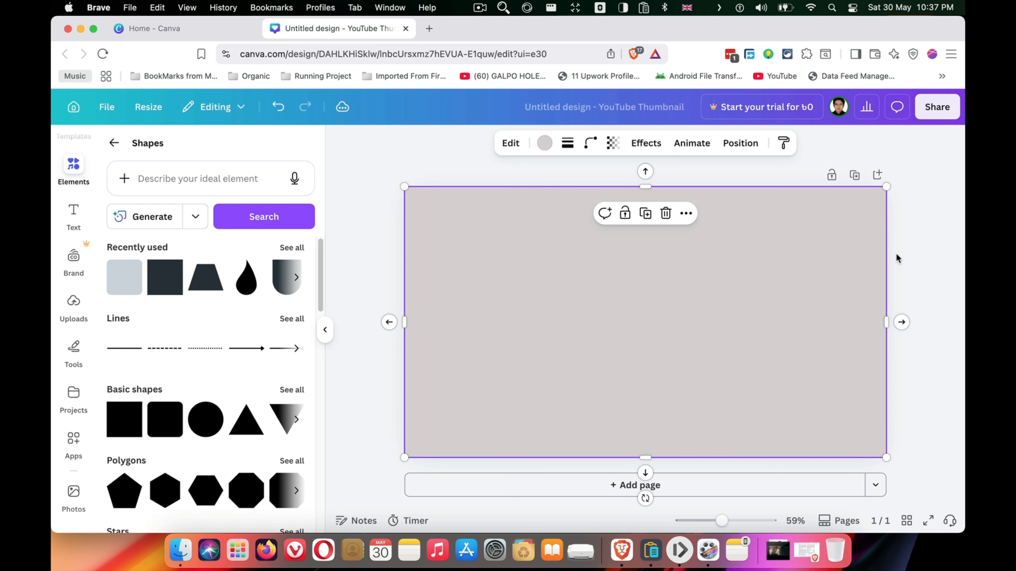
Fill the full-page shape with the default black-to-white gradient and open that gradient's colours for editing.
click(544, 143)
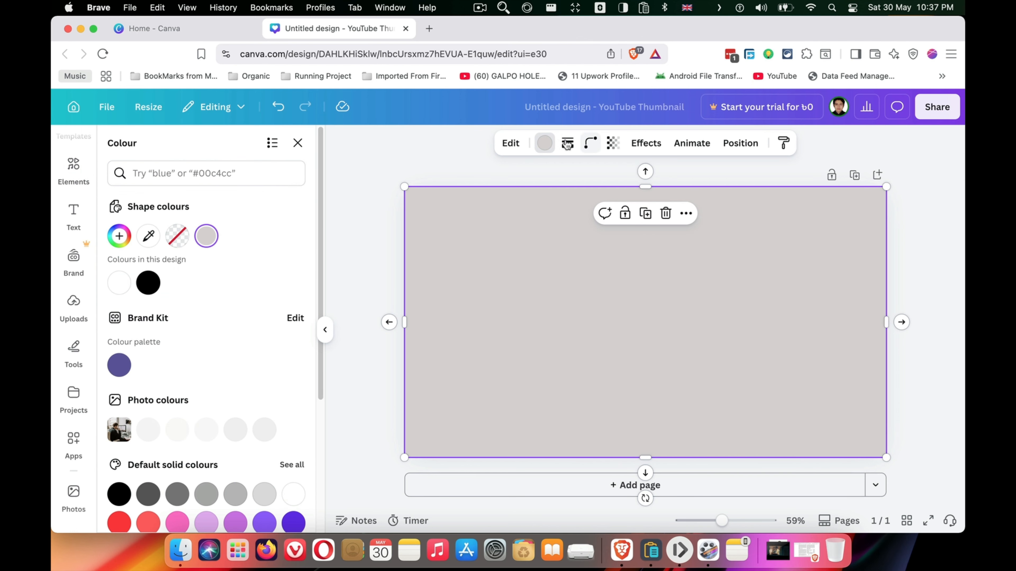
scroll(222, 407, down, 5)
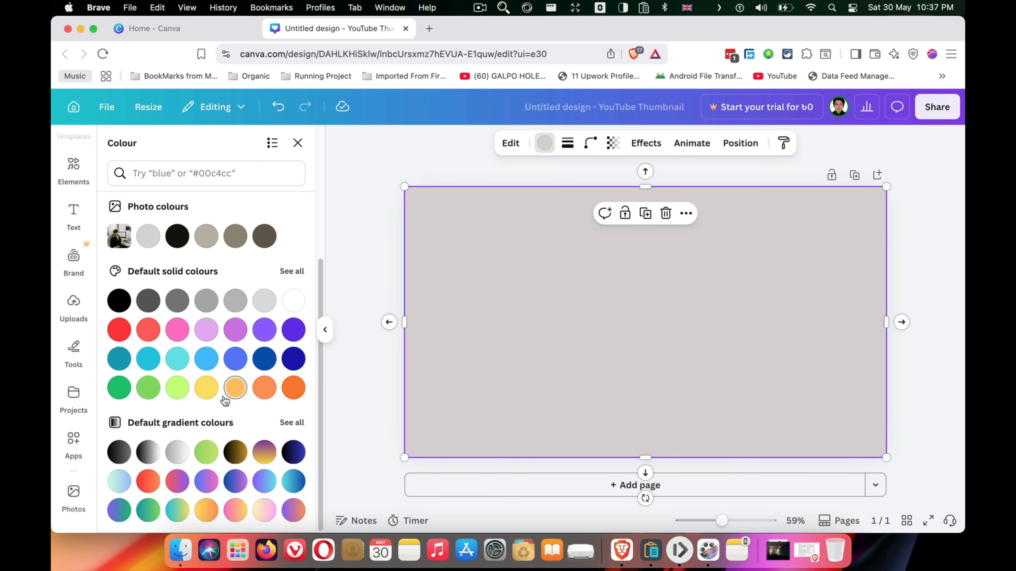
click(144, 453)
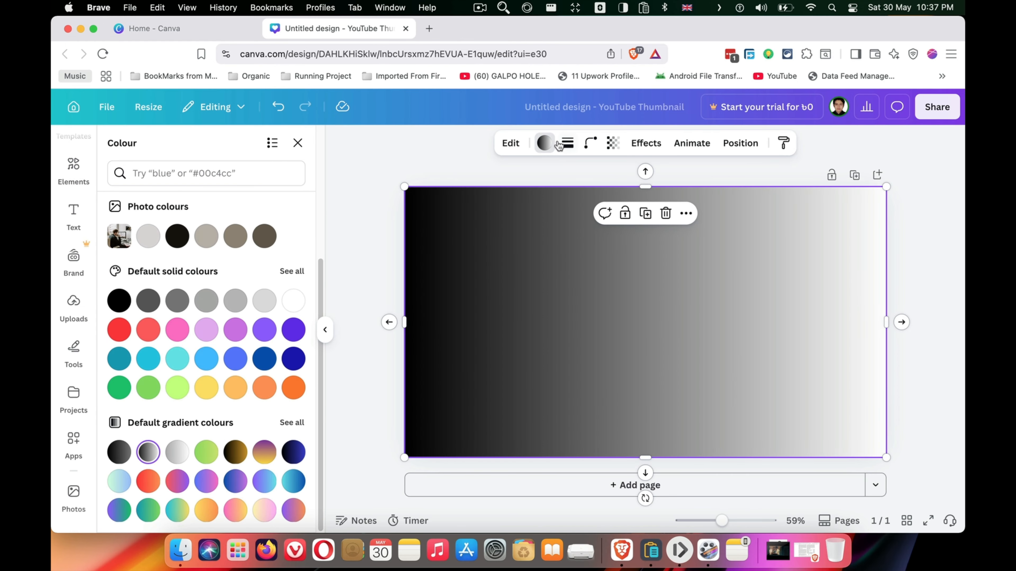
click(543, 145)
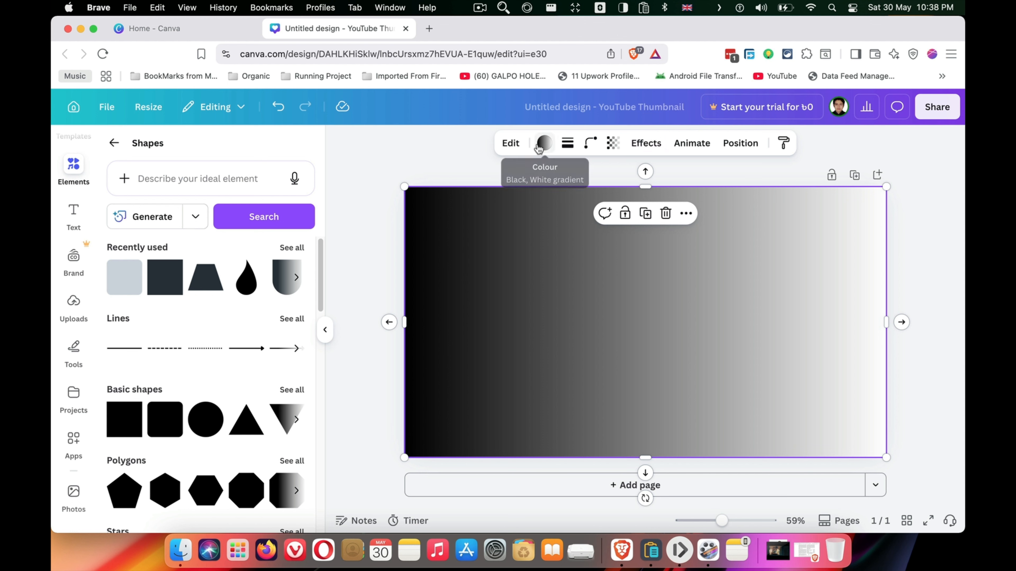
click(540, 145)
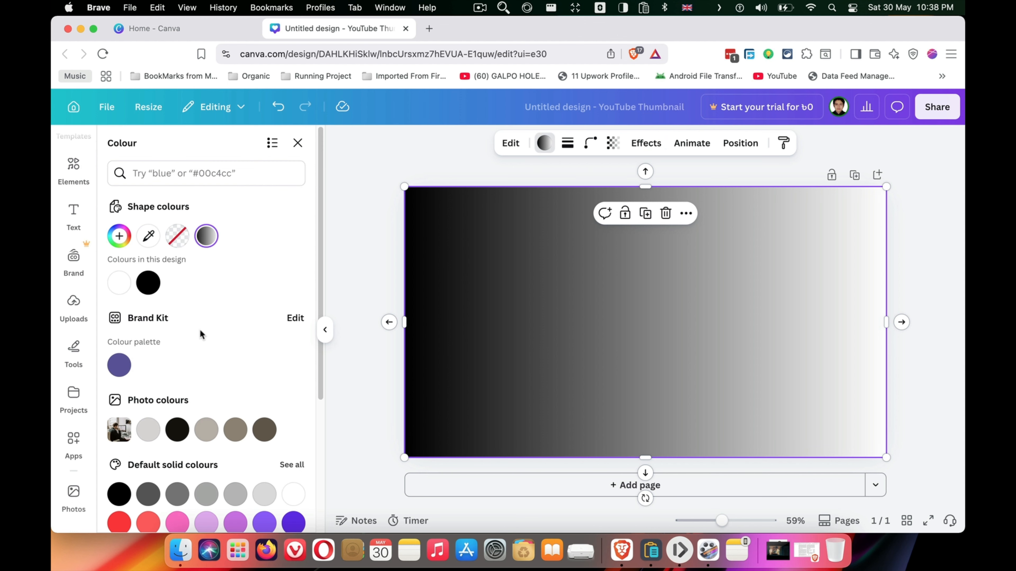
click(206, 236)
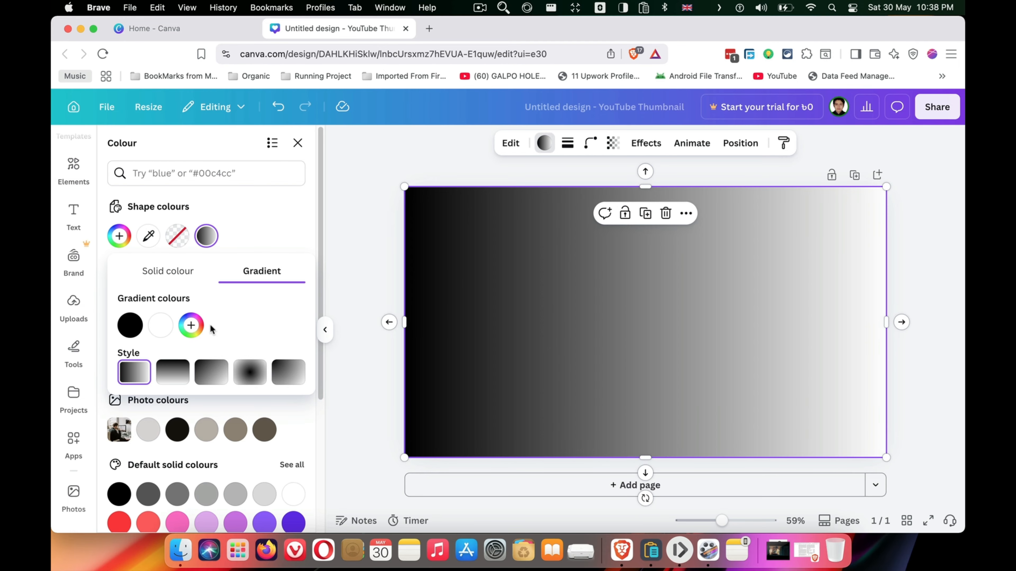
click(190, 324)
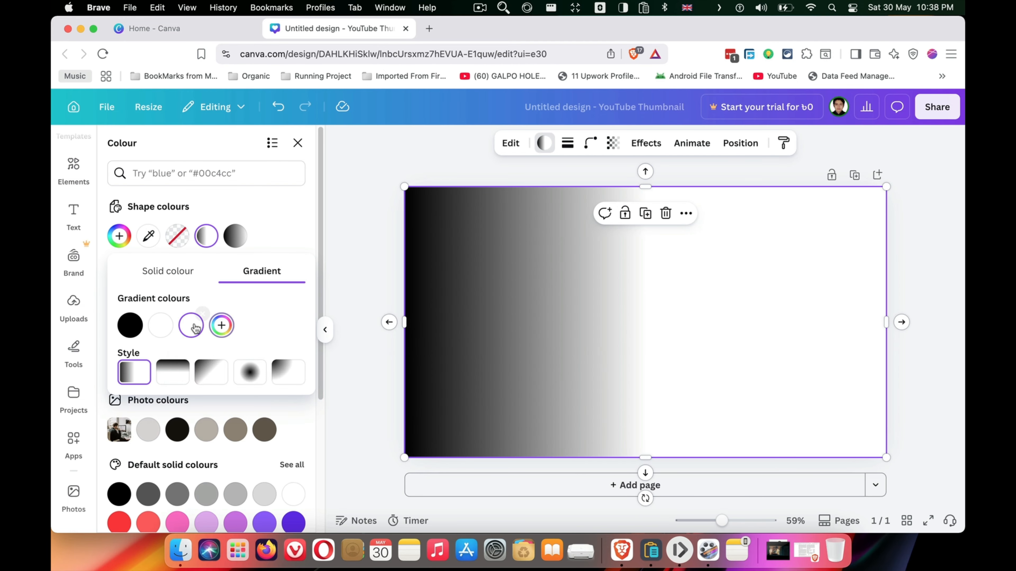
click(221, 325)
click(253, 326)
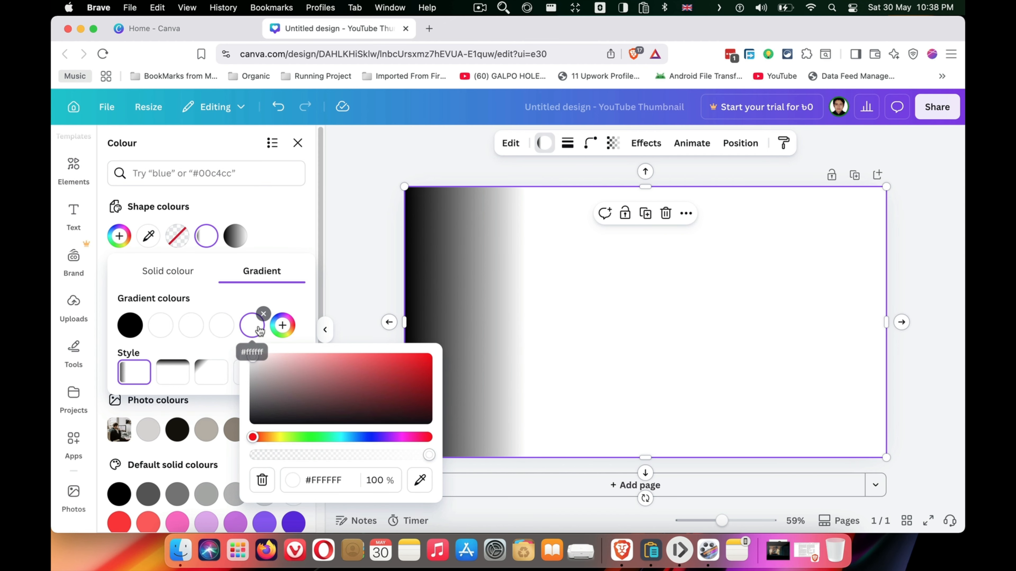
click(263, 313)
click(232, 314)
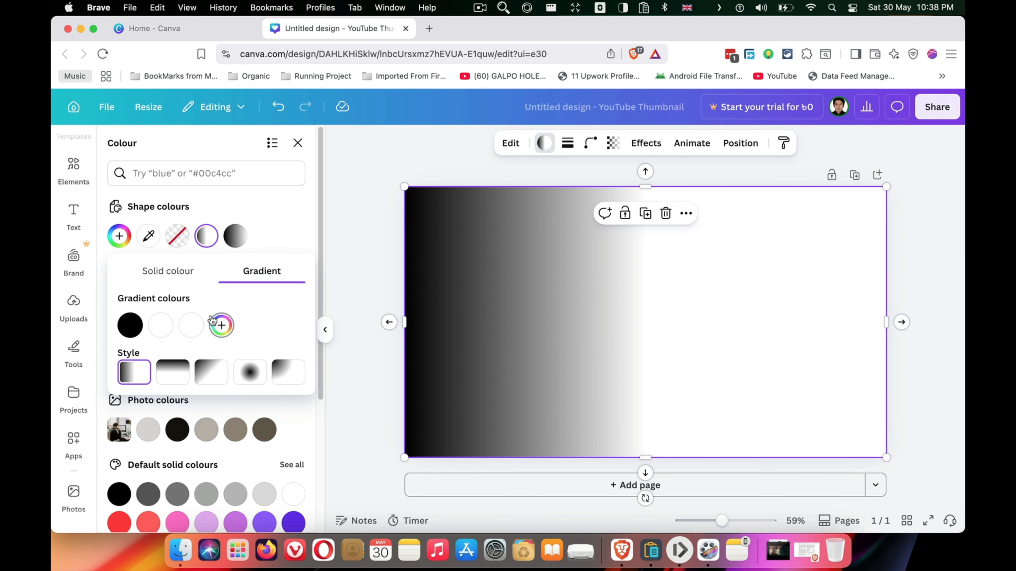
click(201, 313)
Change the gradient's white colour to bright yellow #FFFD07, keeping black as the first colour.
click(161, 323)
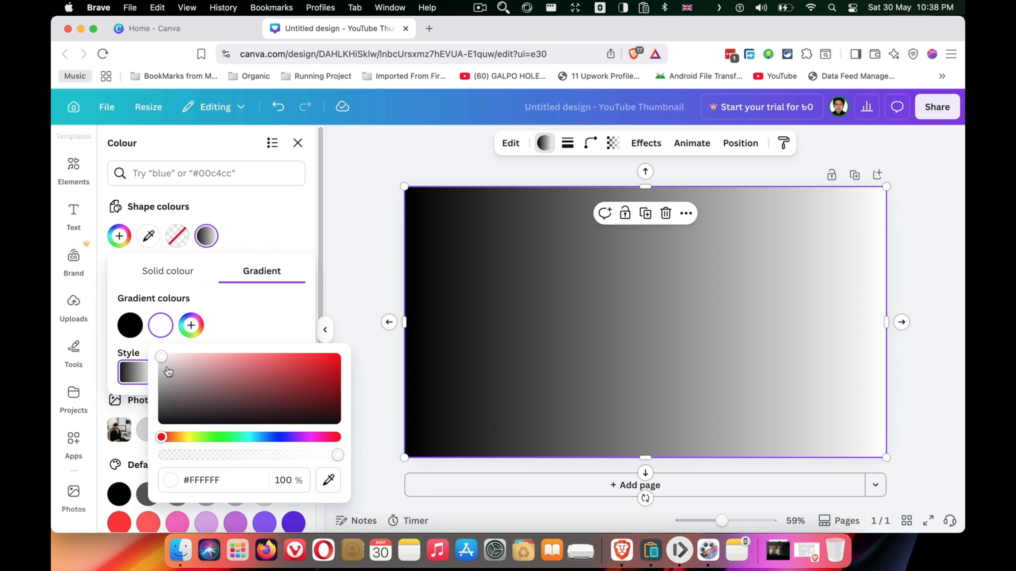
click(189, 438)
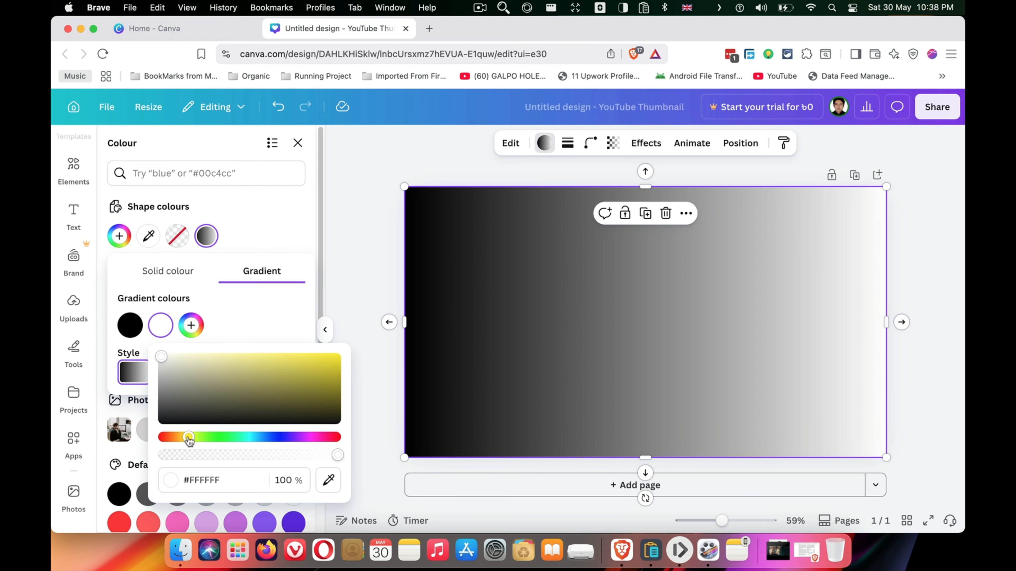
click(231, 327)
click(160, 325)
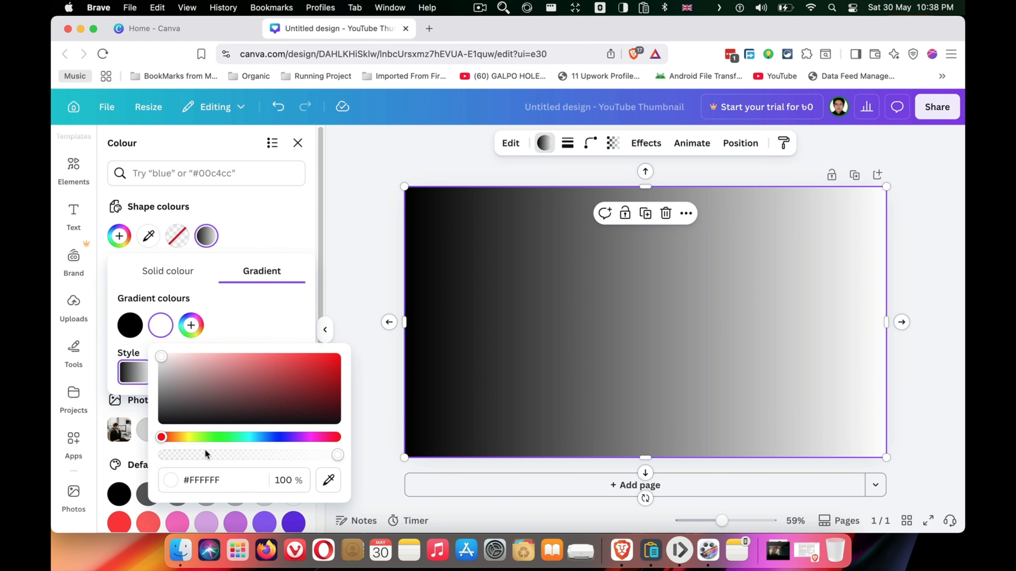
click(190, 438)
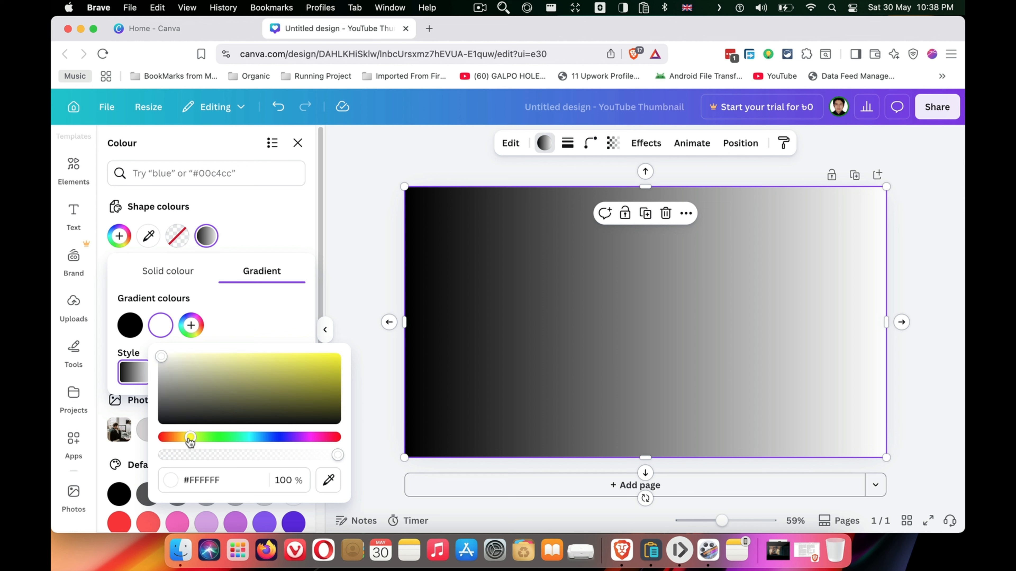
drag(158, 368, 415, 366)
drag(336, 363, 333, 356)
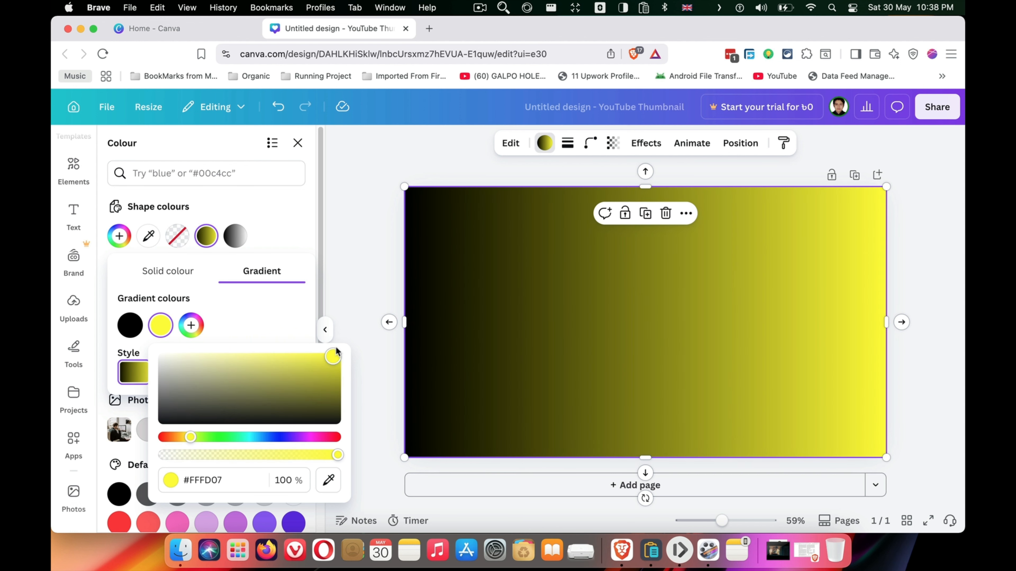
click(225, 320)
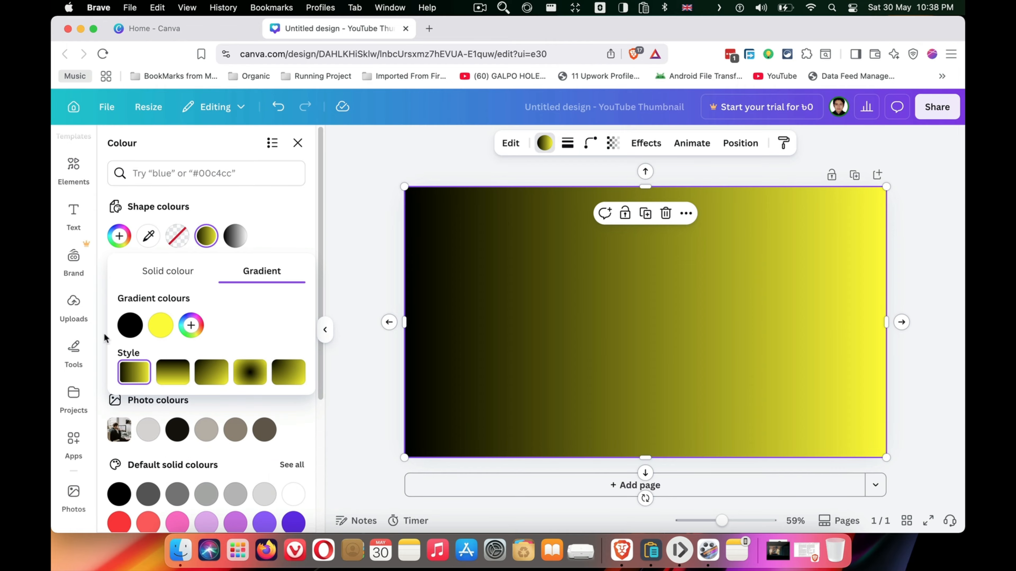
Set the opacity of the gradient's yellow colour to 0% so the photo shows through.
click(160, 325)
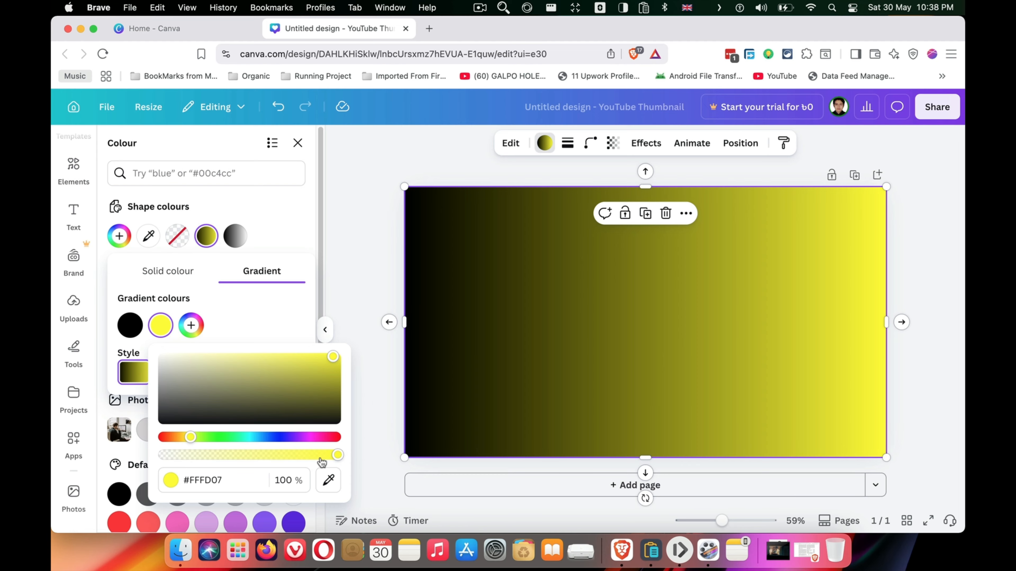
drag(337, 454, 160, 490)
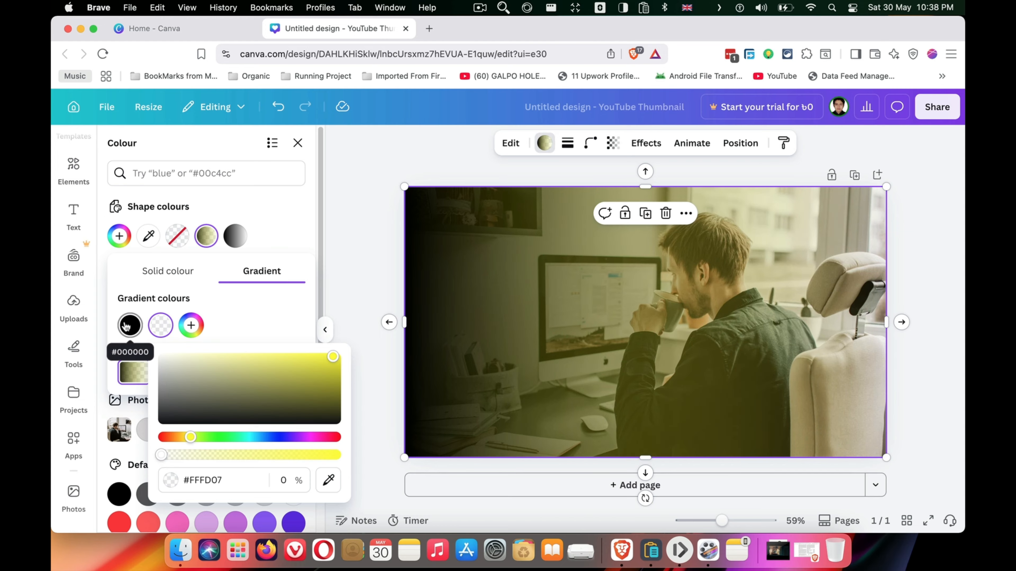
Replace the gradient's black colour with the same yellow #FFFD07 used for its transparent colour.
click(217, 480)
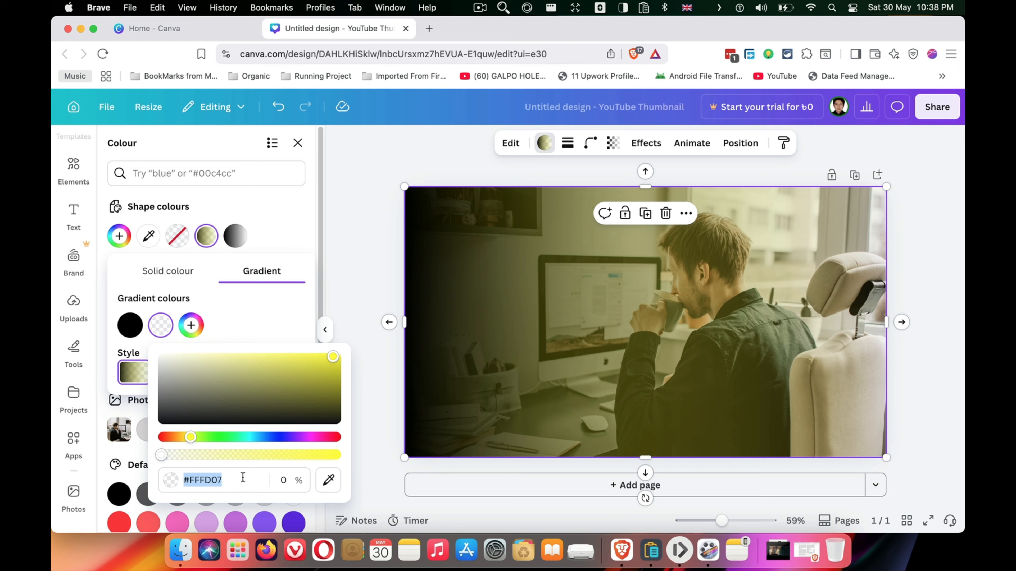
click(130, 325)
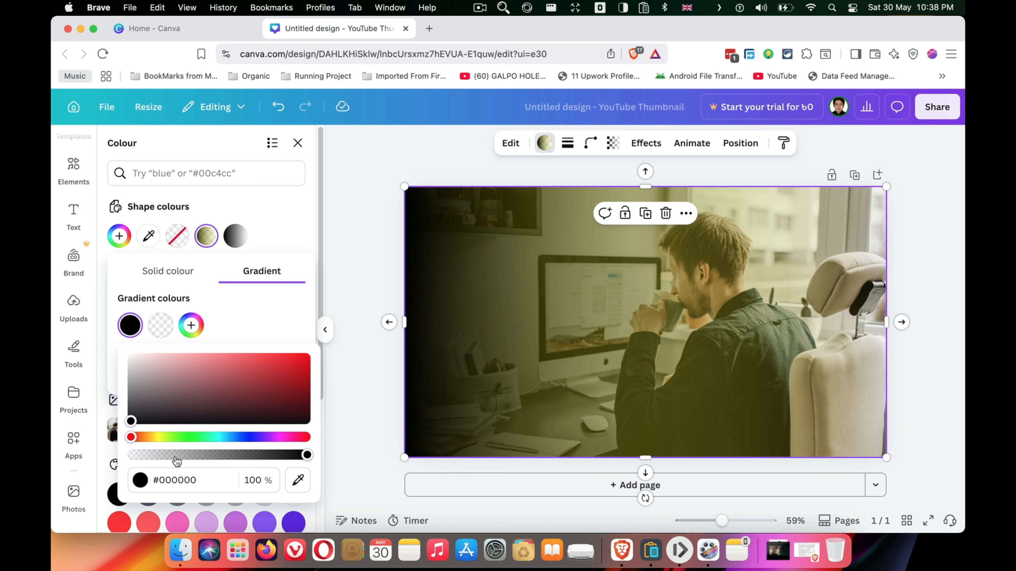
click(200, 480)
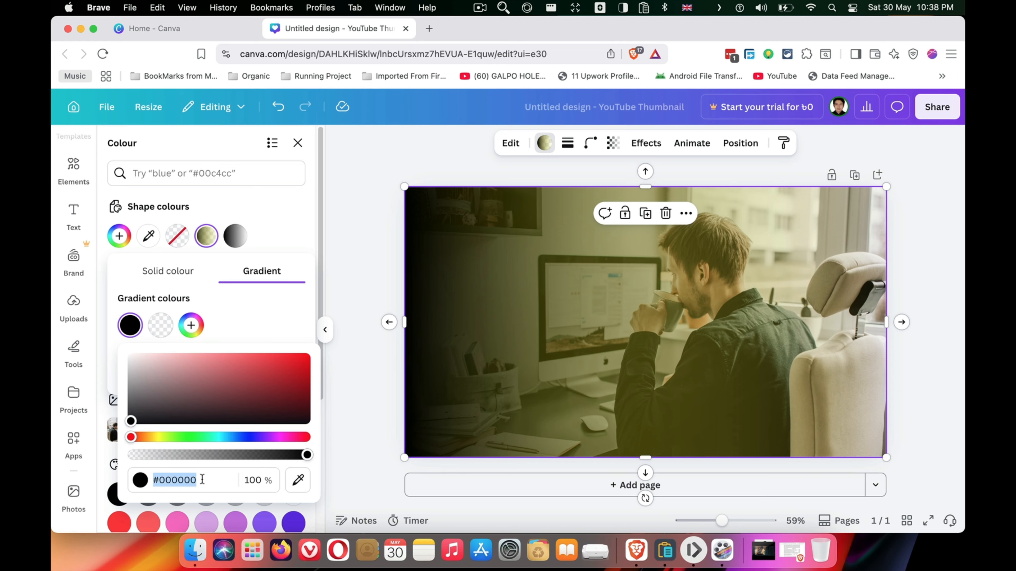
key(super+c)
key(super+v)
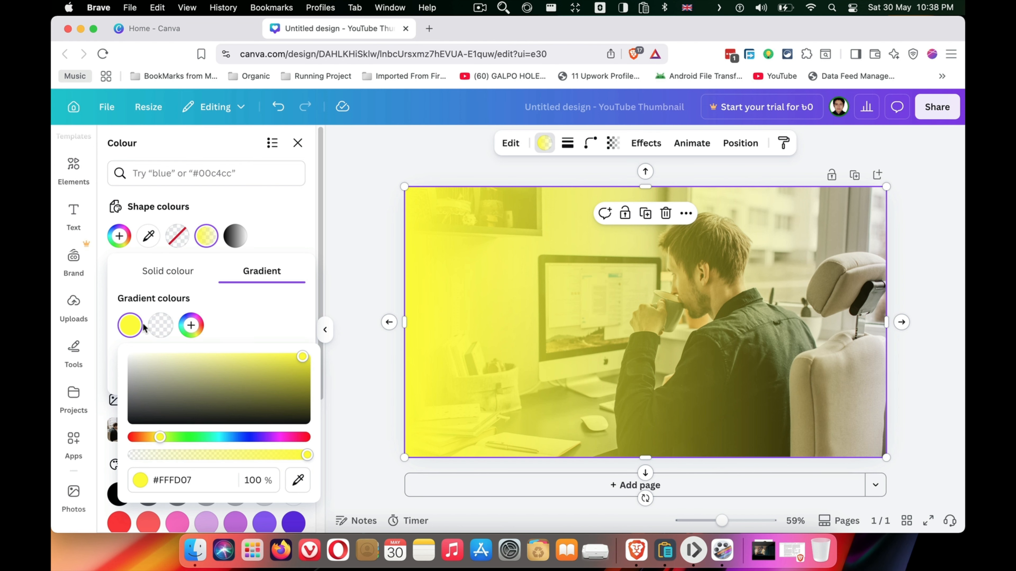
Darken the gradient's opaque yellow to a very dark olive shade and close the colour editor.
click(131, 325)
click(132, 326)
drag(281, 395, 298, 406)
click(271, 304)
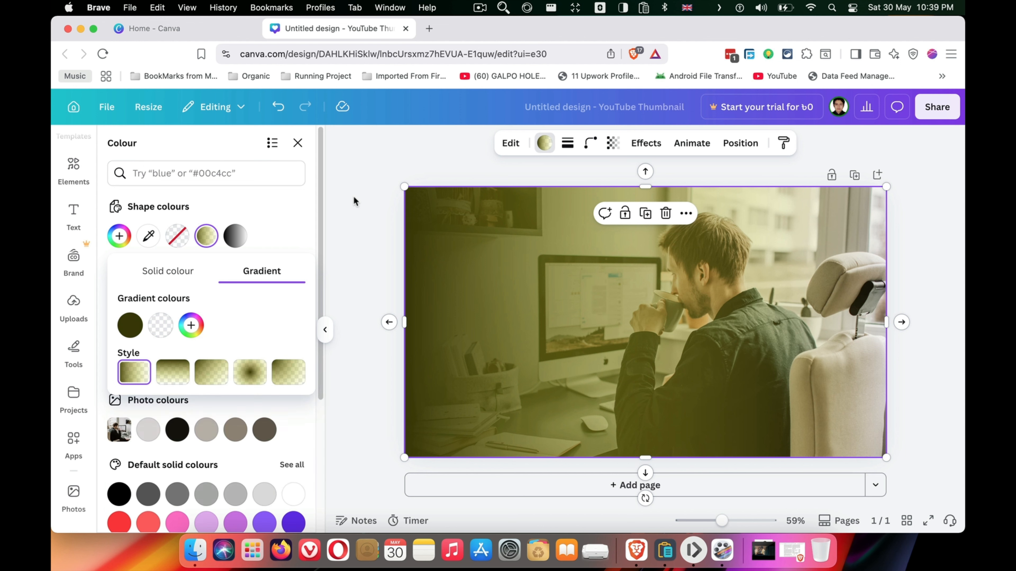
Add a default heading text and place it in the upper-left area of the page, over the dark side of the gradient.
click(73, 216)
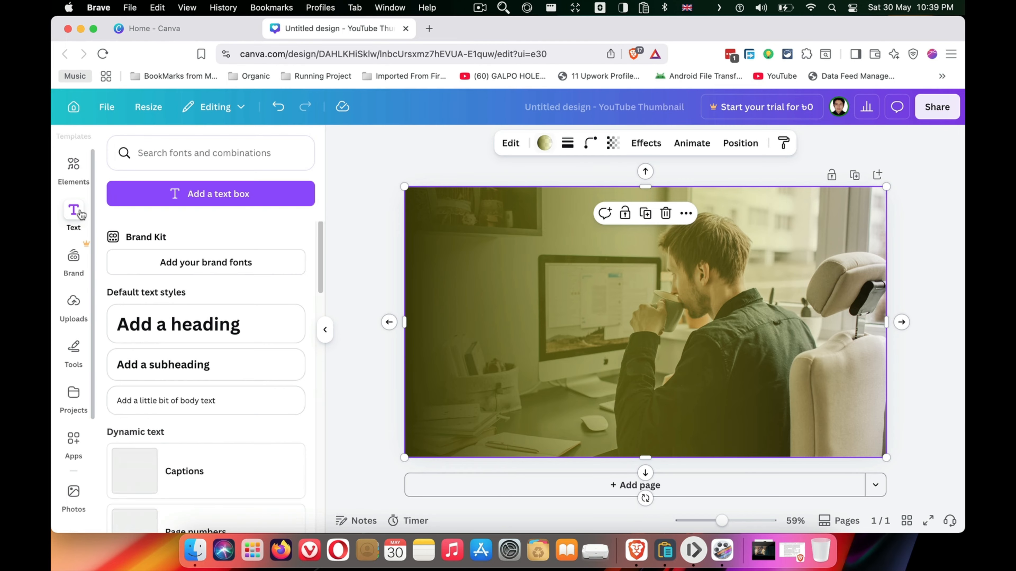
click(172, 348)
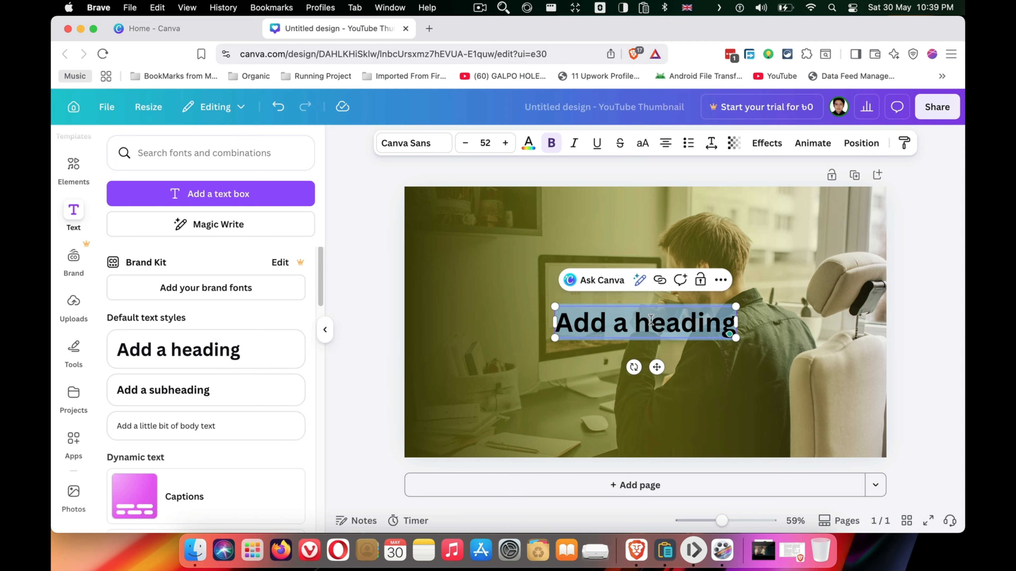
drag(679, 326, 550, 249)
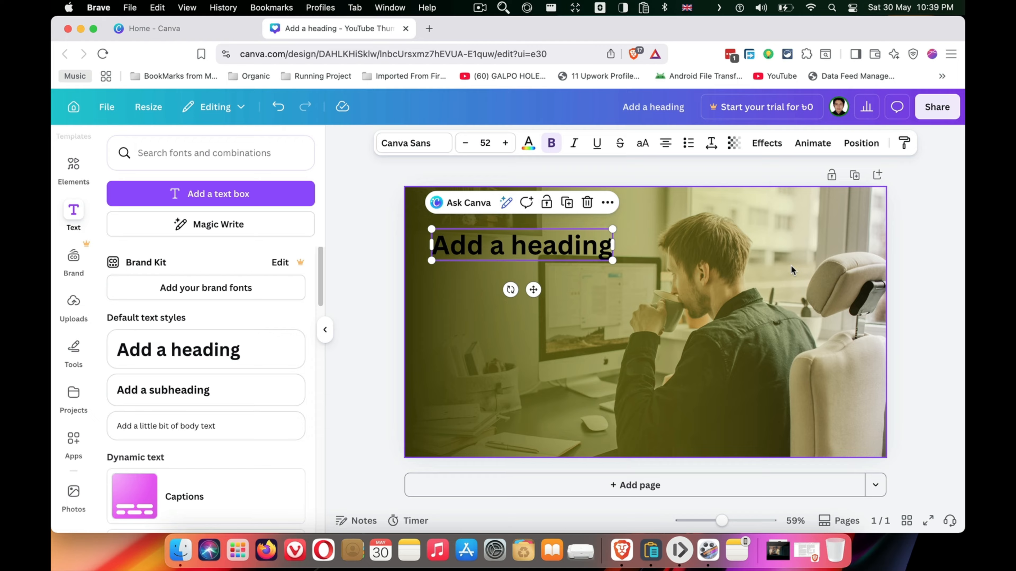
click(772, 408)
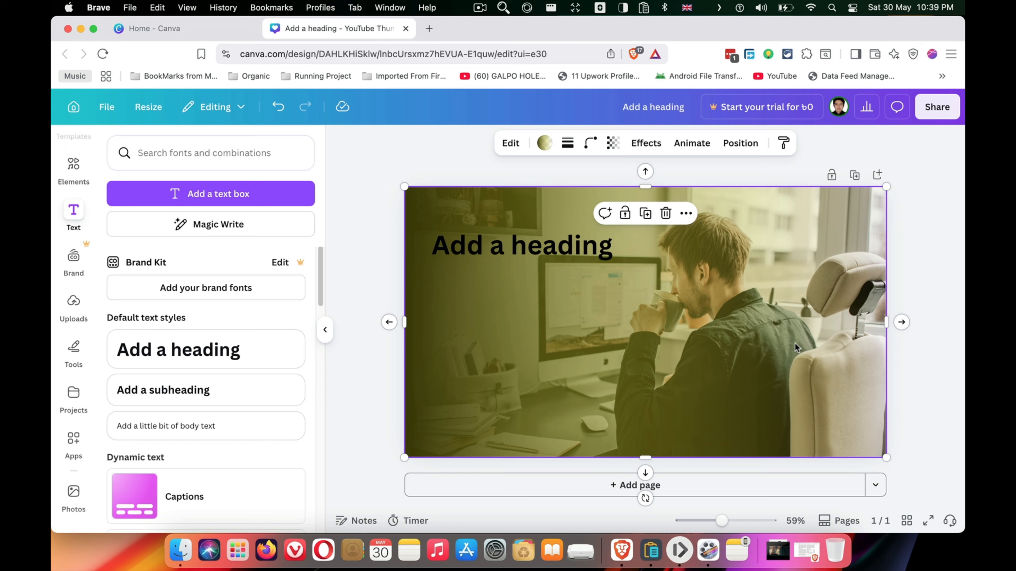
click(543, 245)
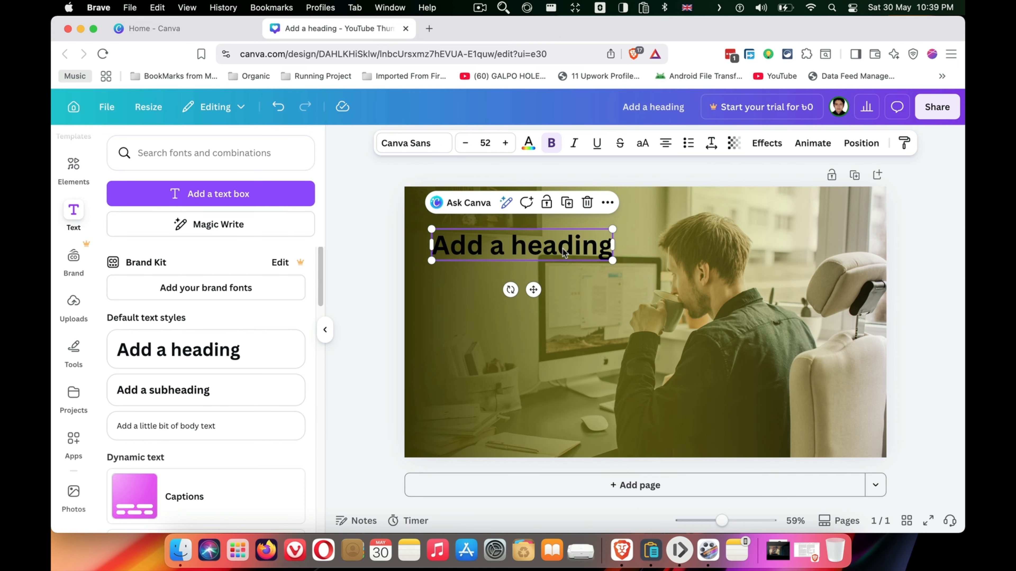
Search the web for "lorem ipsum" in a new browser tab and generate 5 paragraphs of placeholder text on lipsum.com.
click(430, 28)
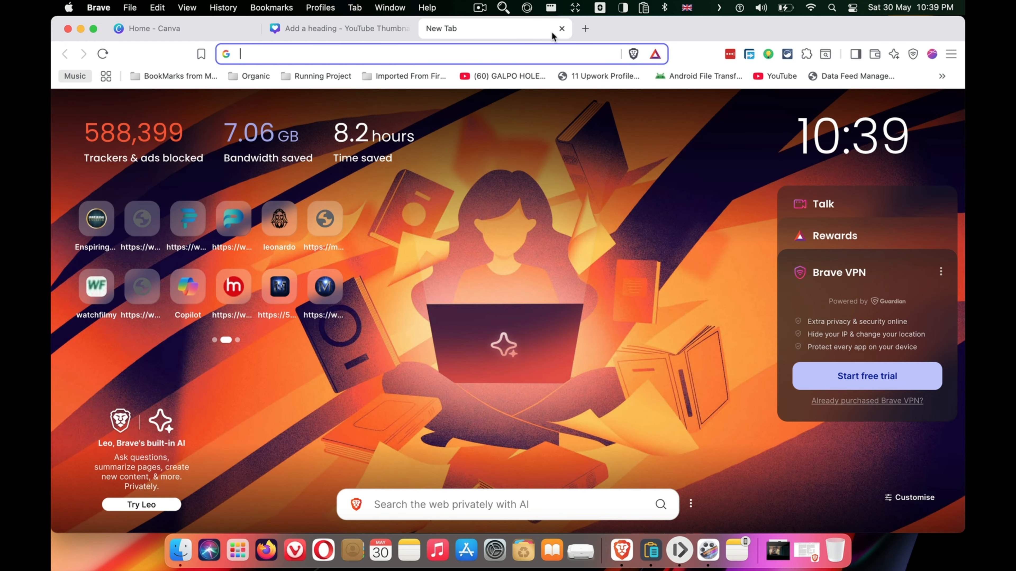
text(lorem ipsum)
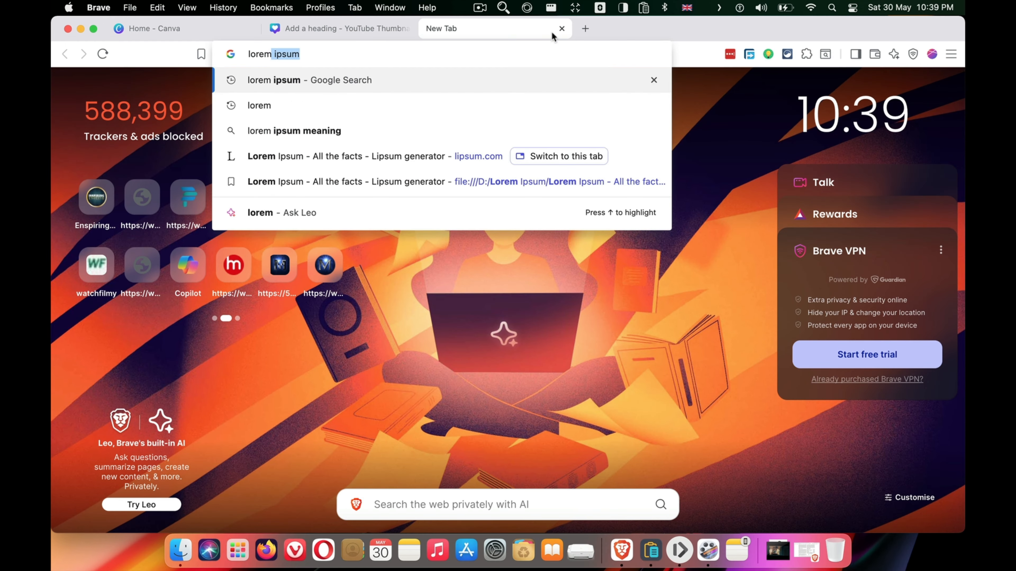
key(Return)
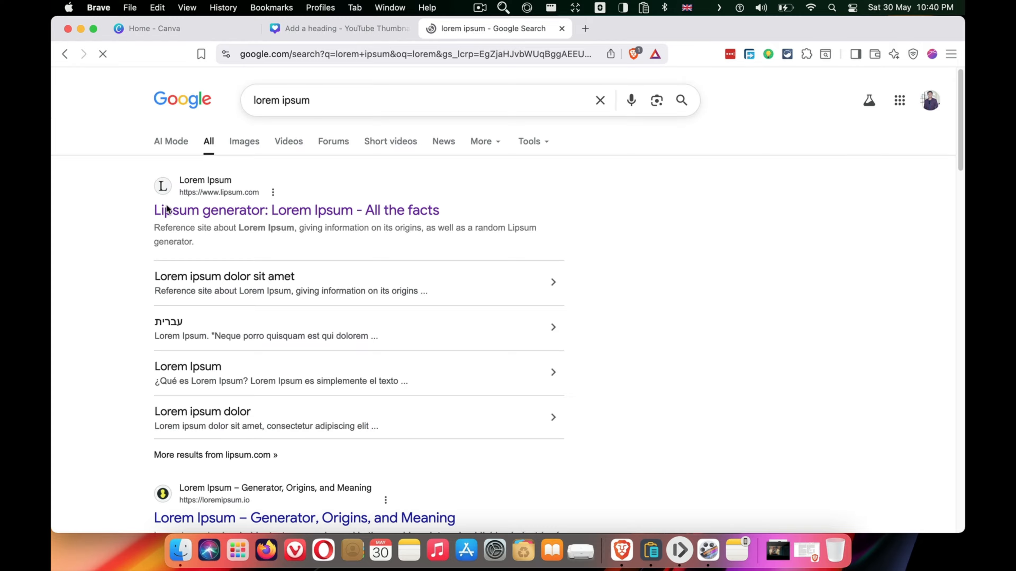
click(229, 212)
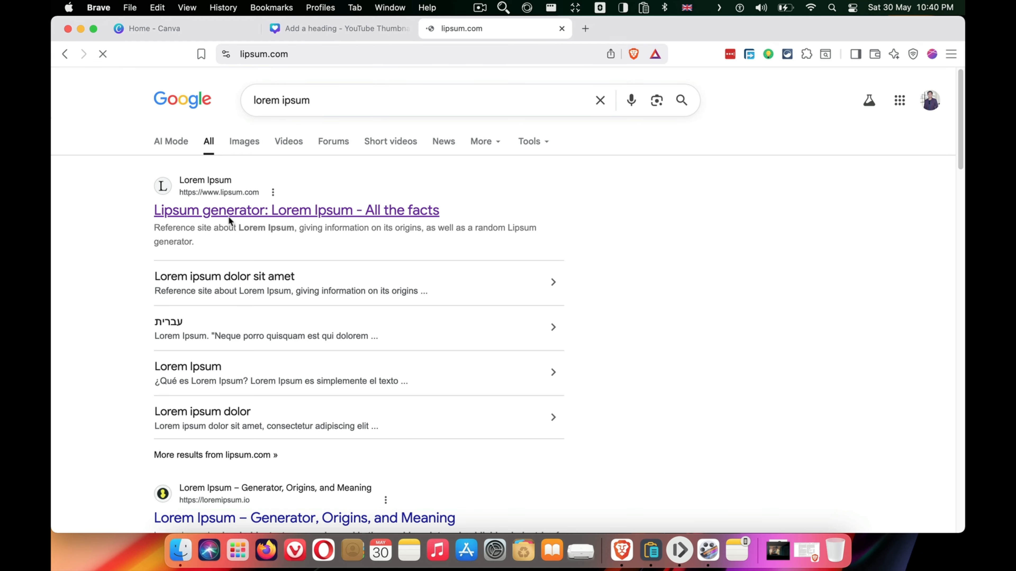
scroll(693, 365, down, 10)
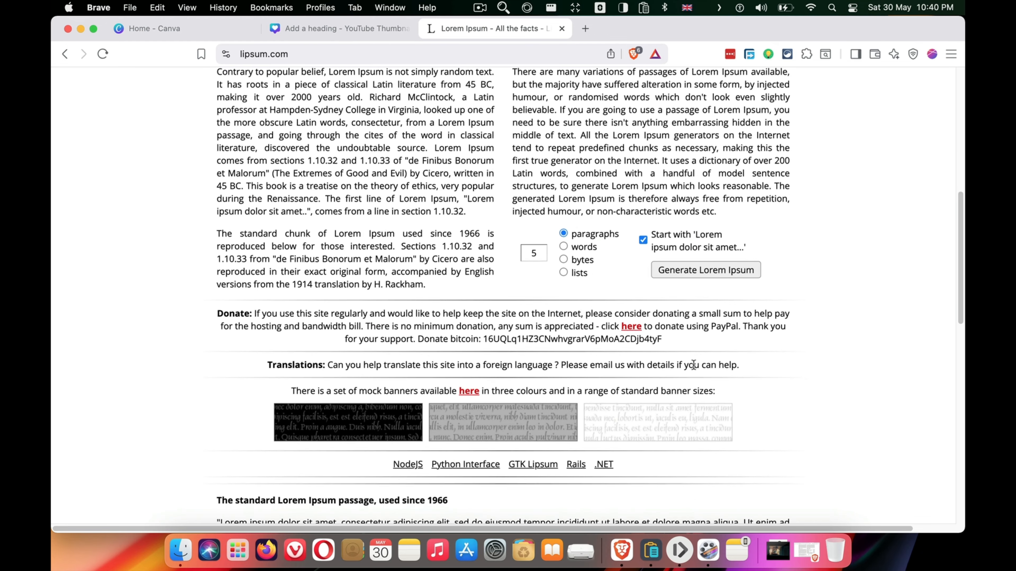
scroll(507, 304, up, 5)
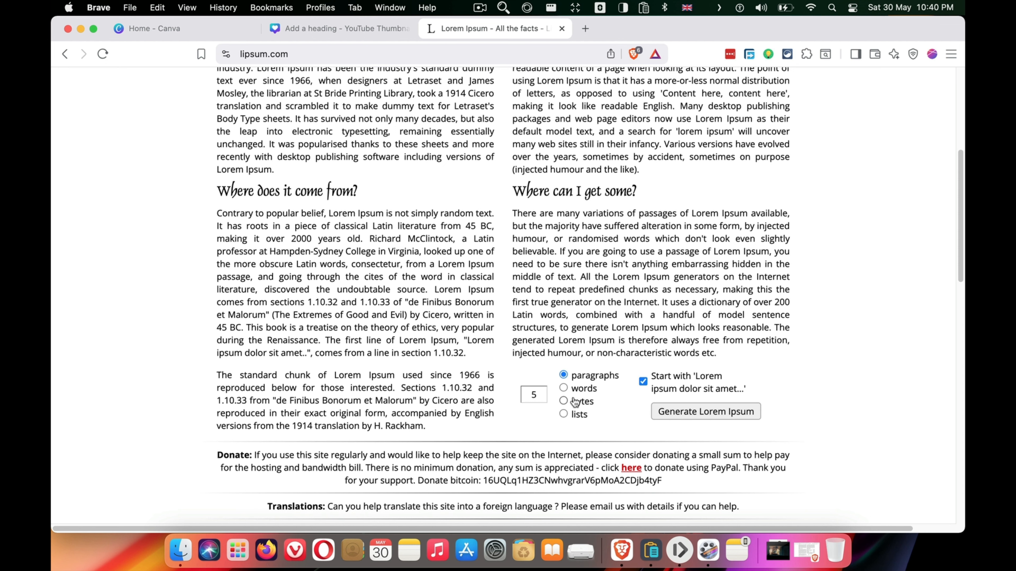
click(688, 412)
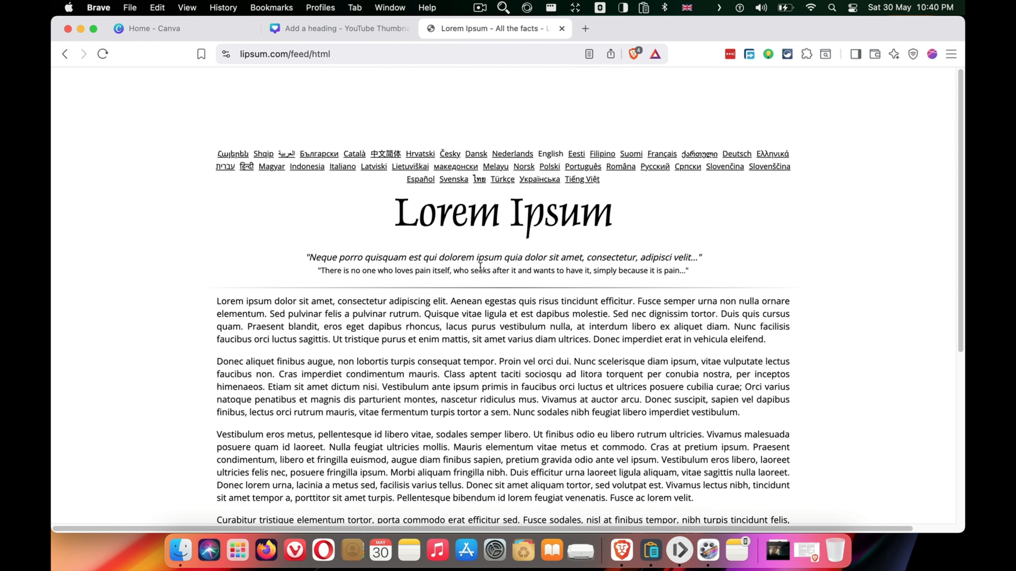
Copy "Aenean egestas" from the first generated paragraph and replace the heading text in the Canva design with it.
drag(451, 302, 515, 302)
click(515, 284)
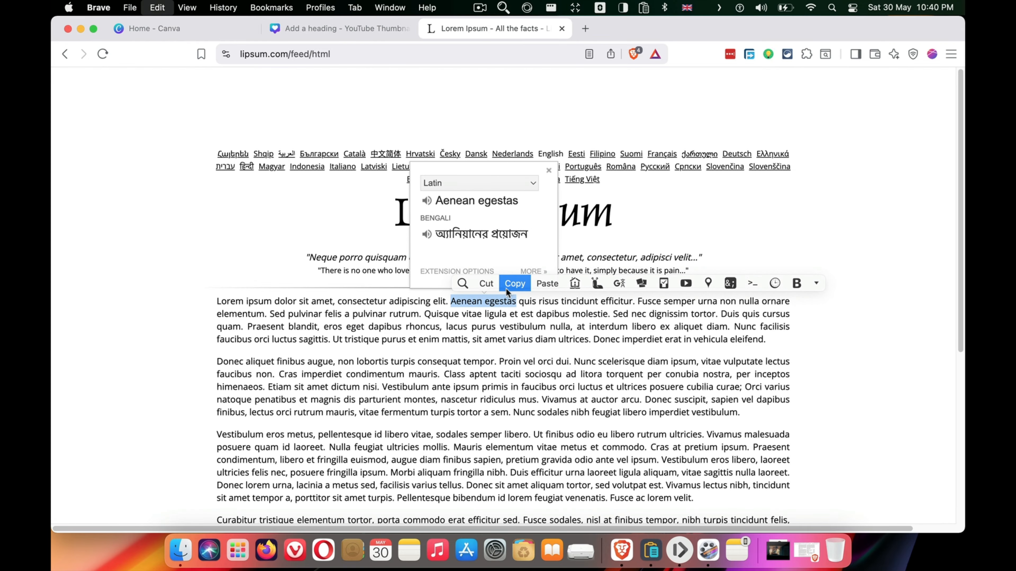
click(363, 26)
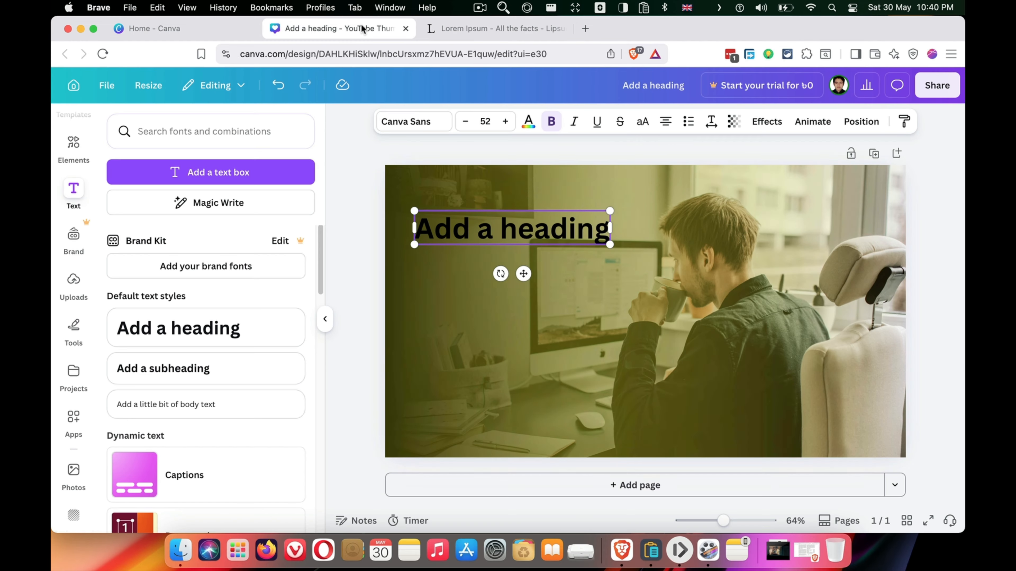
double_click(564, 231)
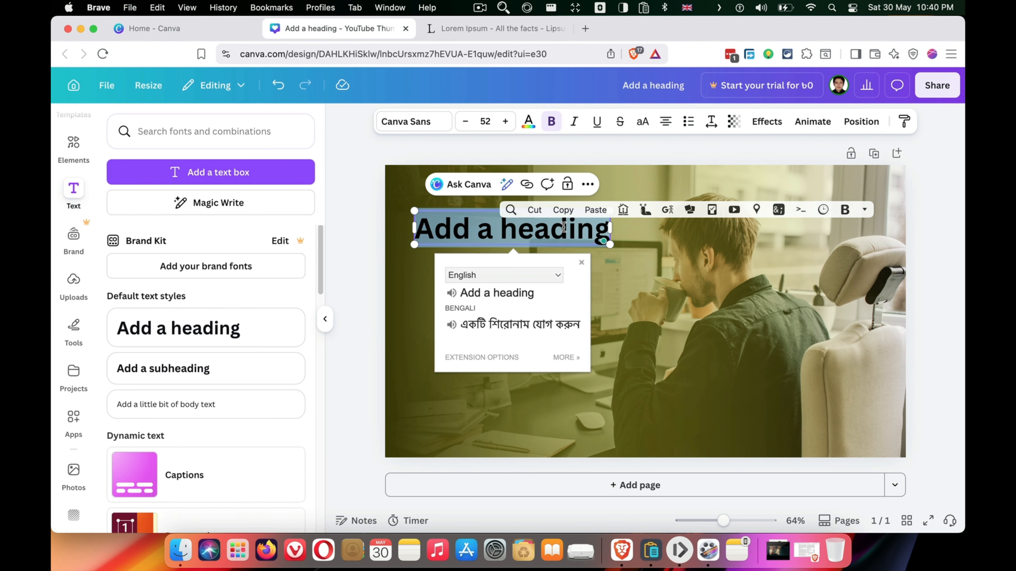
key(super+v)
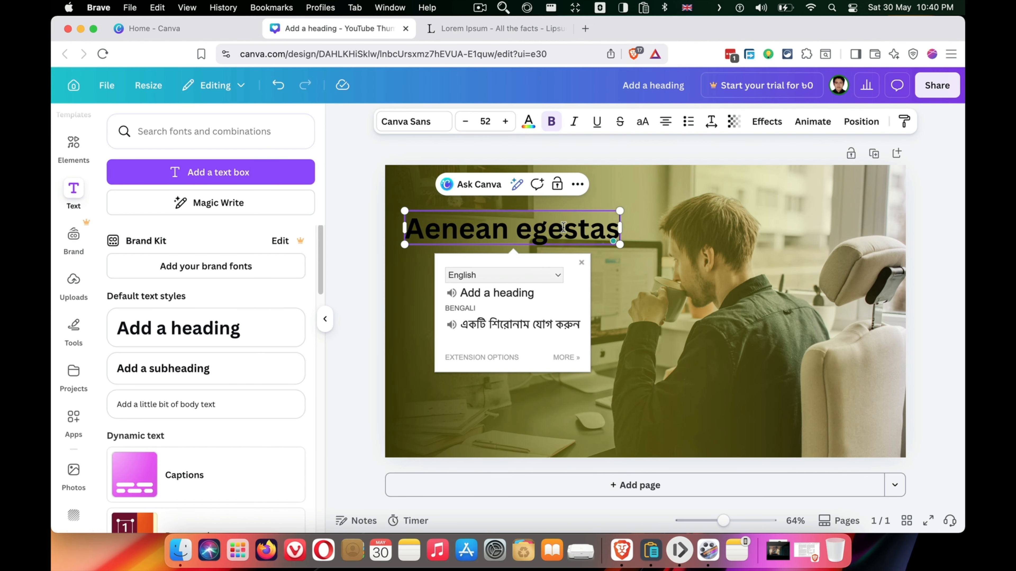
Change the heading's font to Poppins and shift it slightly right, away from the page's left edge.
click(357, 245)
click(439, 230)
click(423, 125)
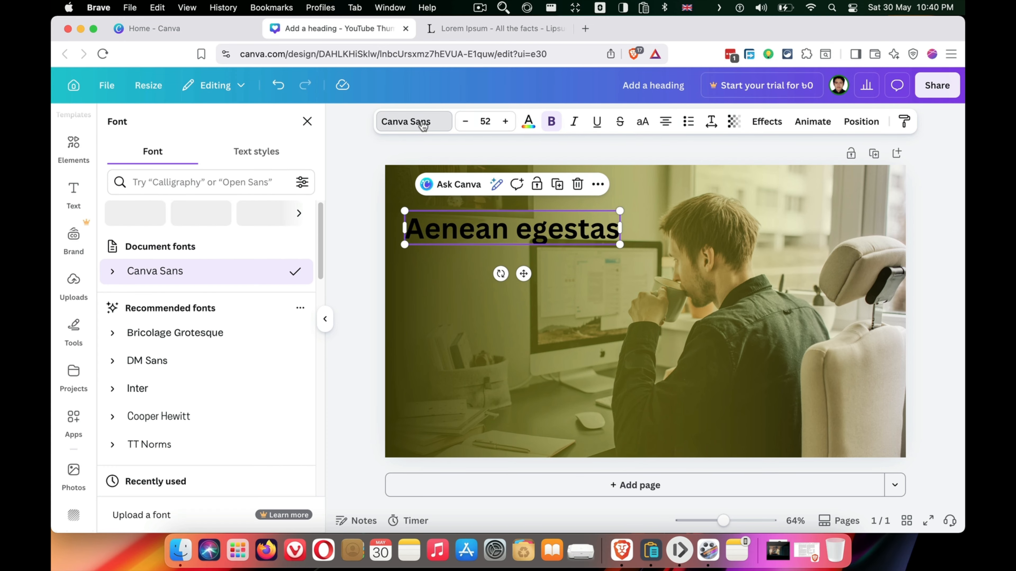
click(183, 176)
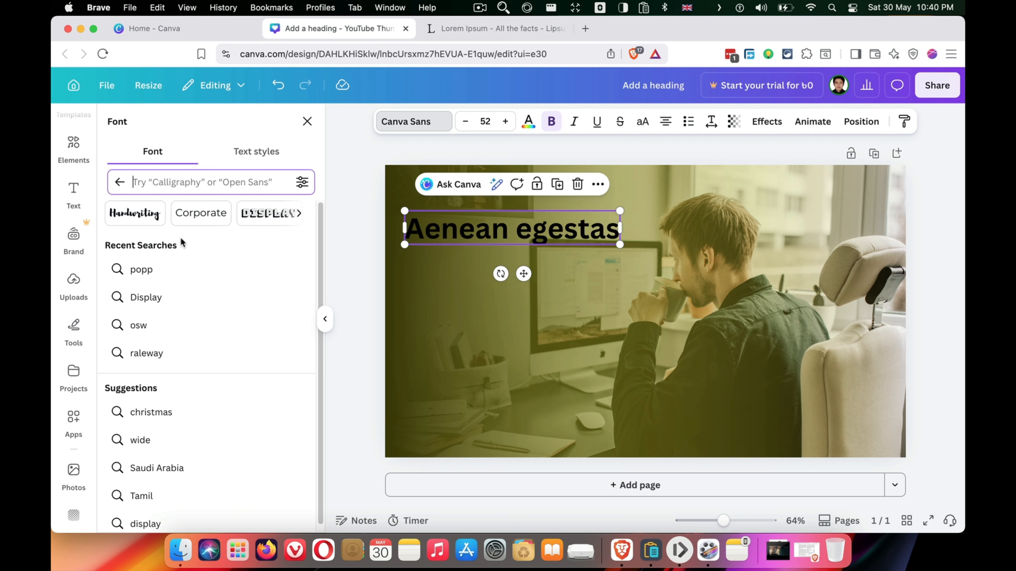
click(140, 269)
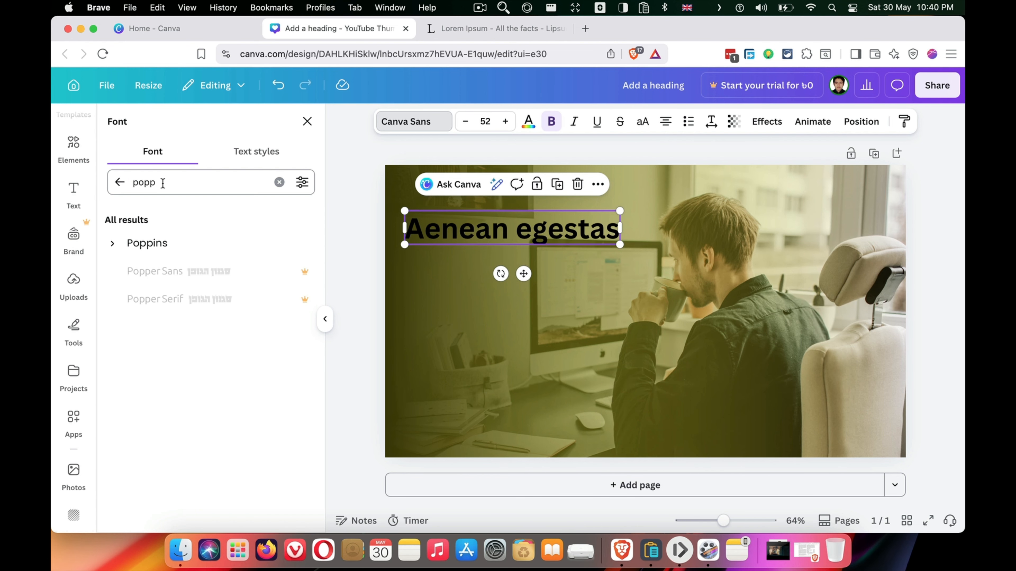
click(149, 236)
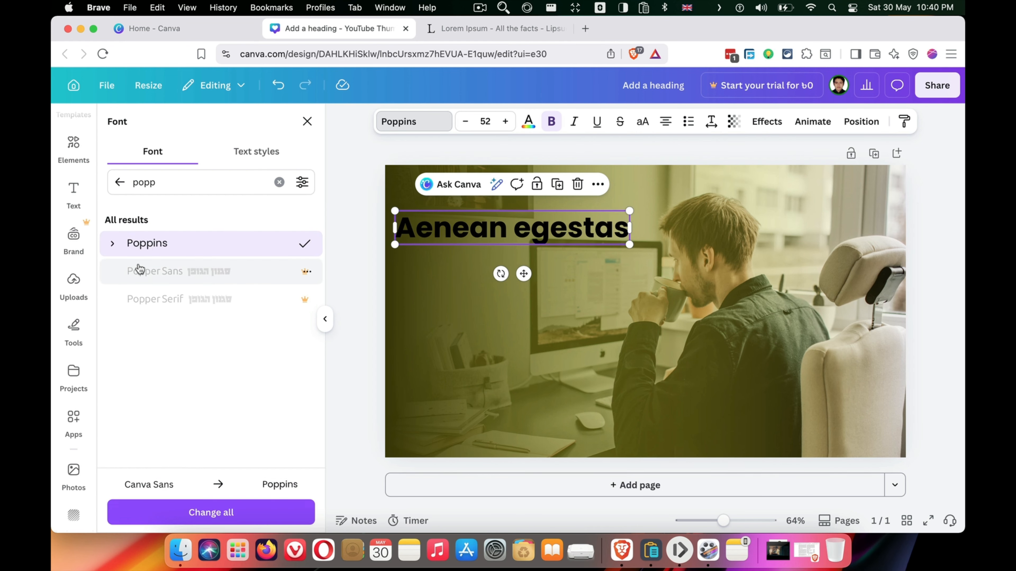
drag(537, 239, 551, 234)
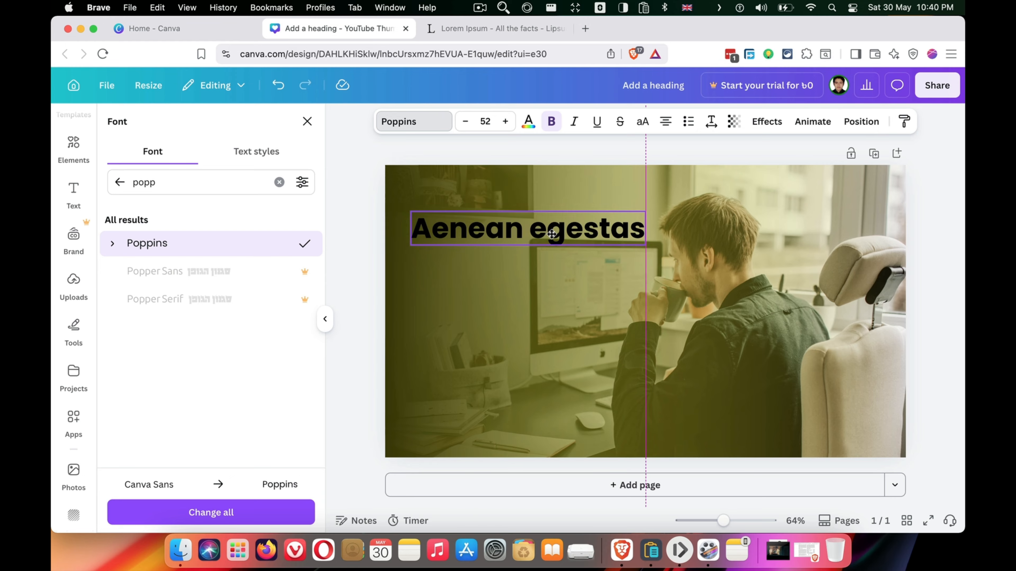
Colour the bold heading white and enlarge it to a font size of about 55.2.
click(528, 121)
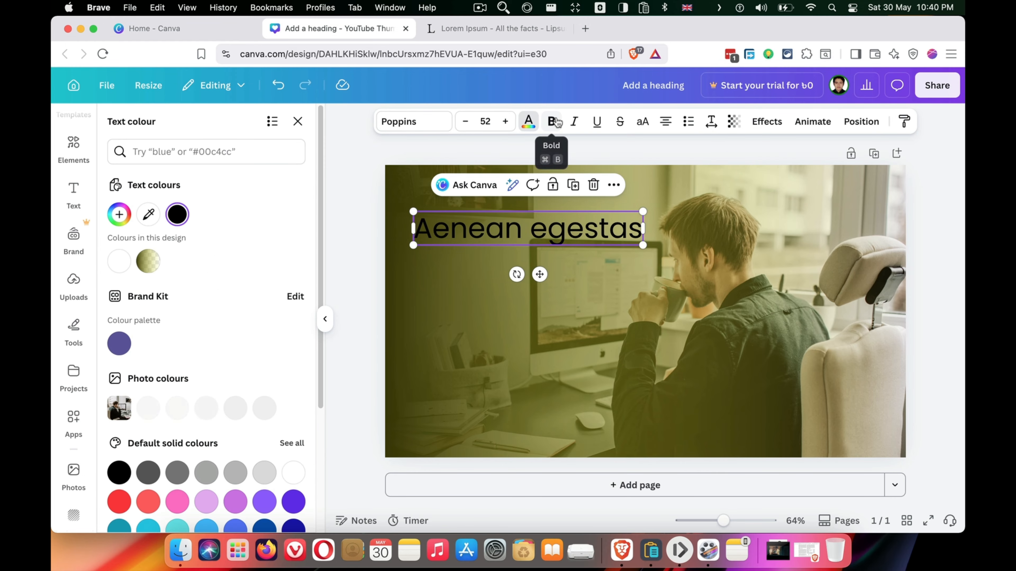
click(119, 262)
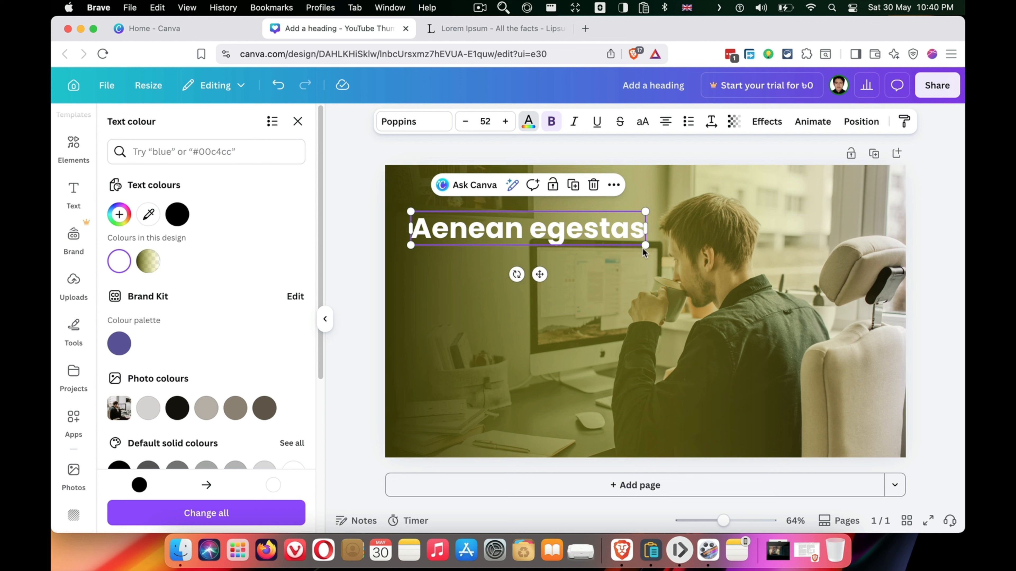
drag(643, 246, 660, 248)
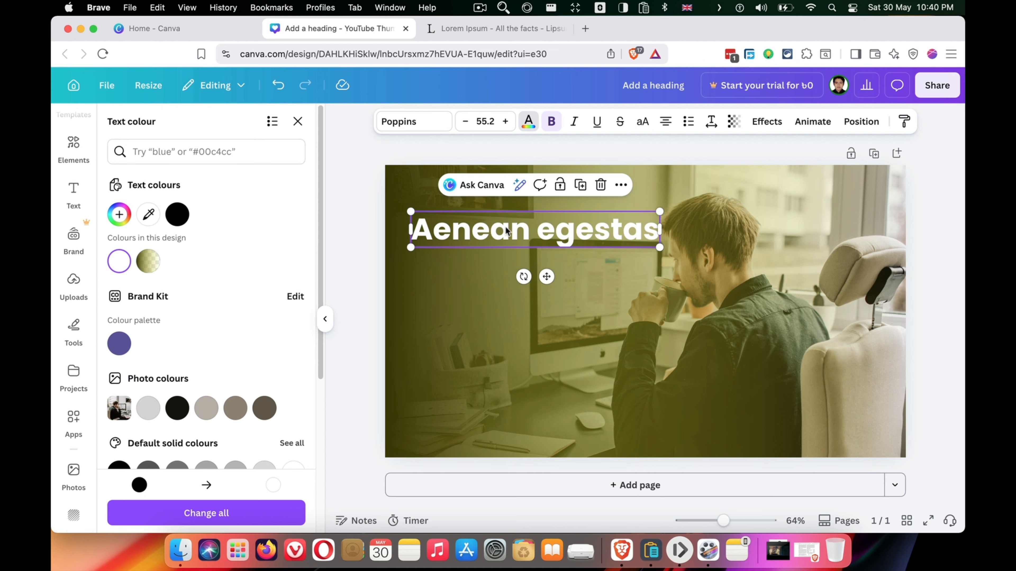
Duplicate the "Aenean egestas" heading so that the two copies are stacked directly one above the other, left-aligned.
click(490, 238)
click(506, 293)
click(497, 236)
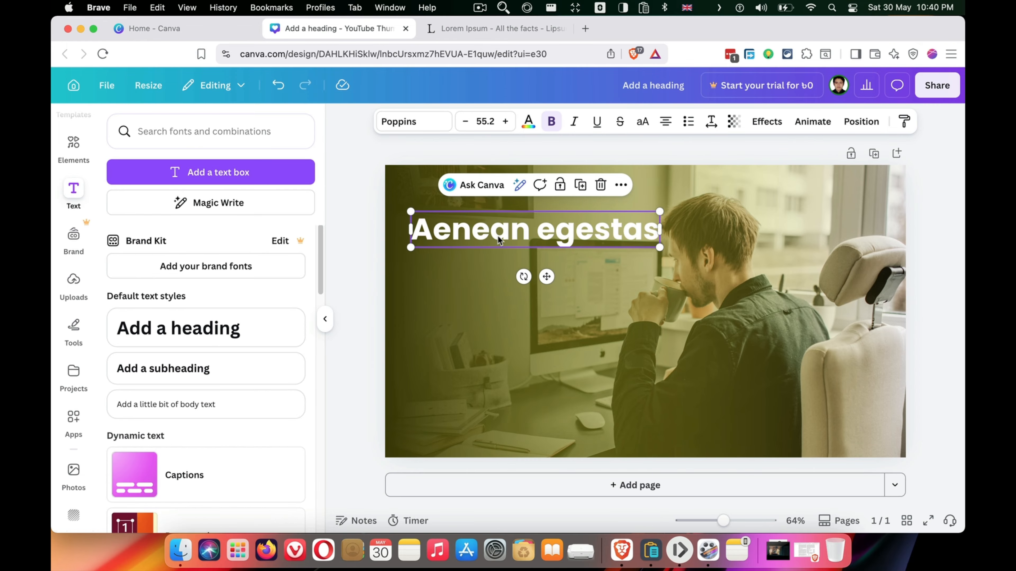
drag(497, 235, 526, 235)
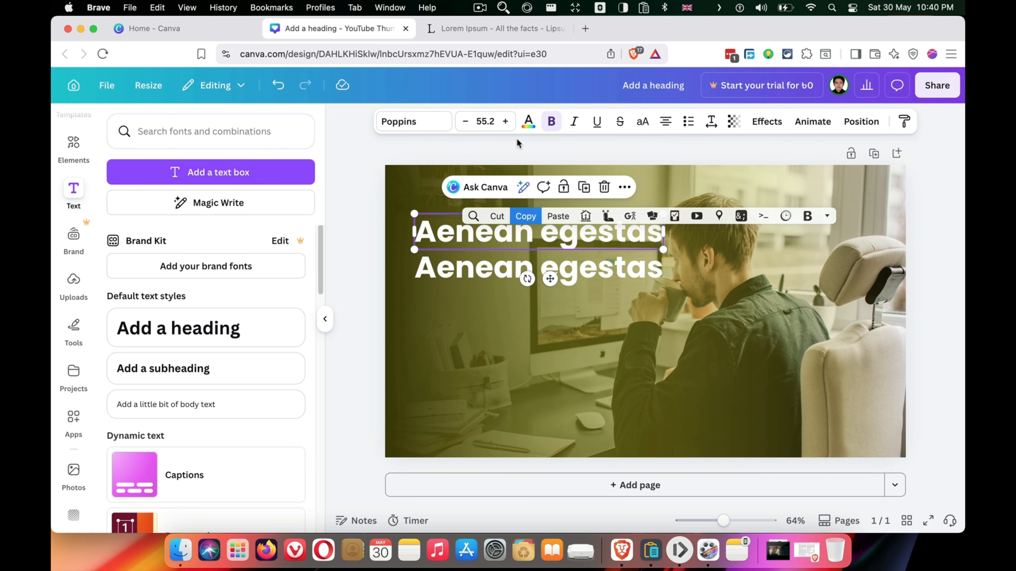
Copy "Duis quis cursus quam. Praesent blandit" from the first Lorem Ipsum paragraph and replace the upper heading's text in the Canva design with it.
click(500, 27)
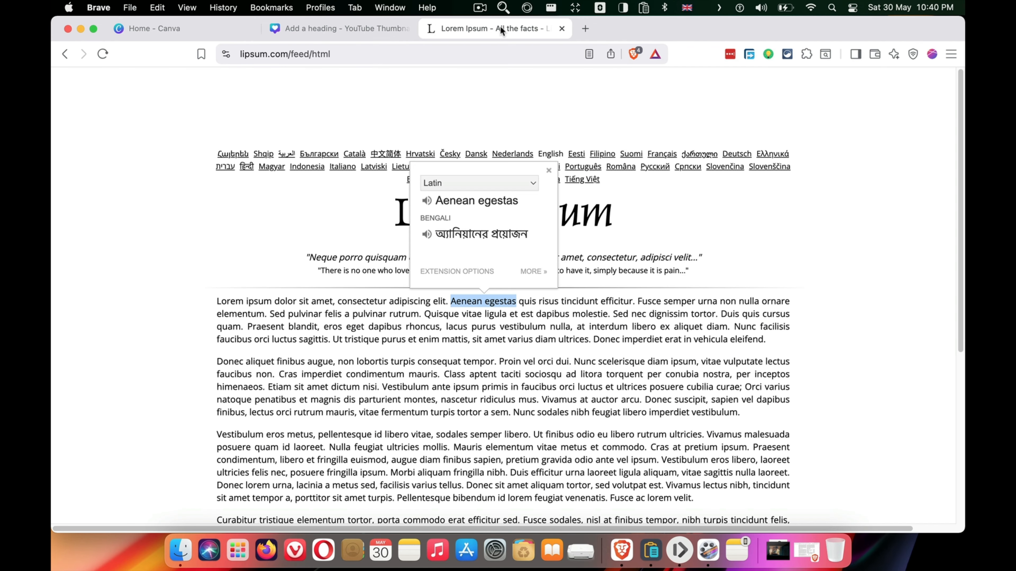
click(711, 343)
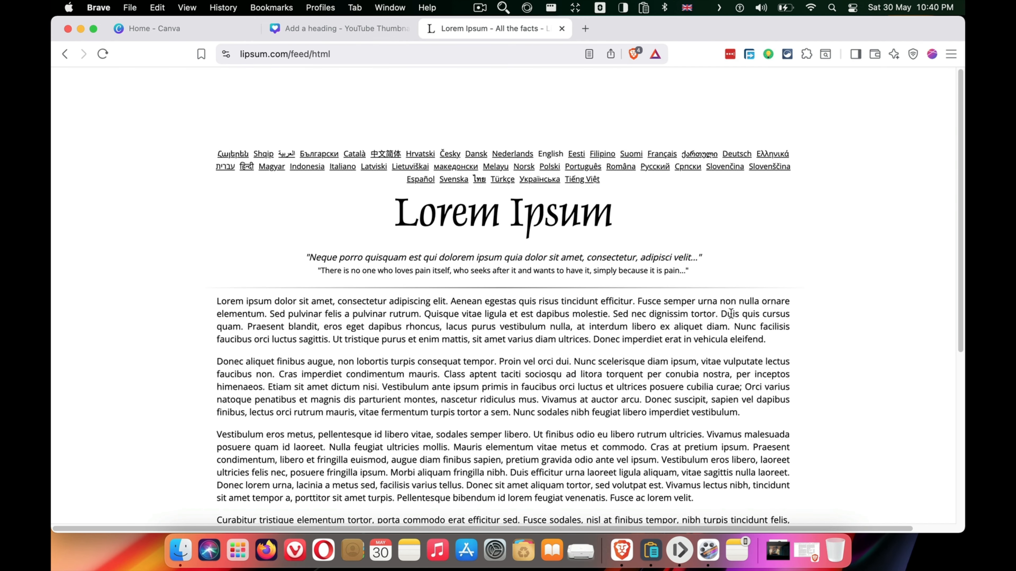
drag(719, 314, 317, 325)
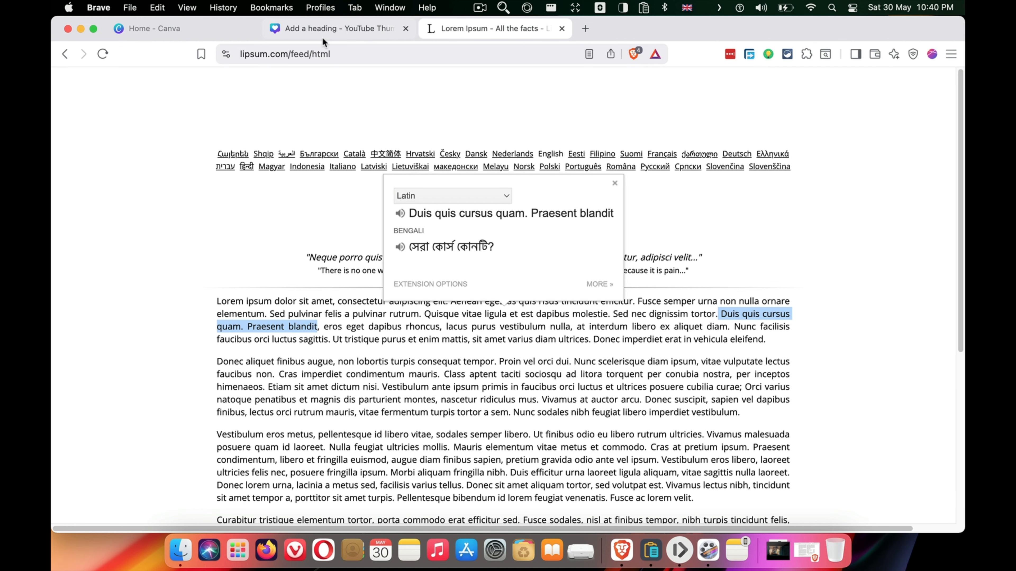
click(325, 28)
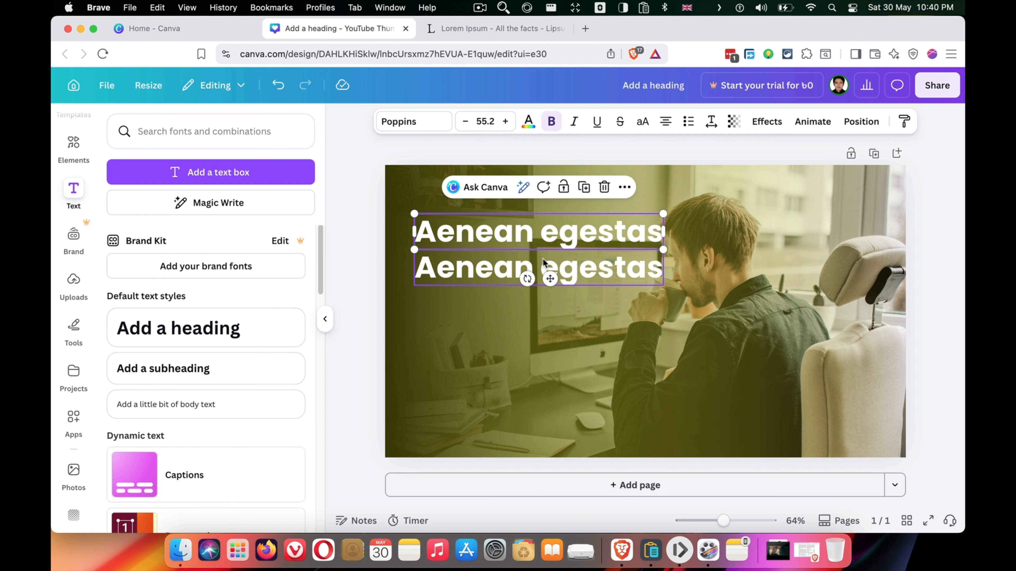
double_click(546, 241)
text(Duis quis cursus quam. Praesent blandit)
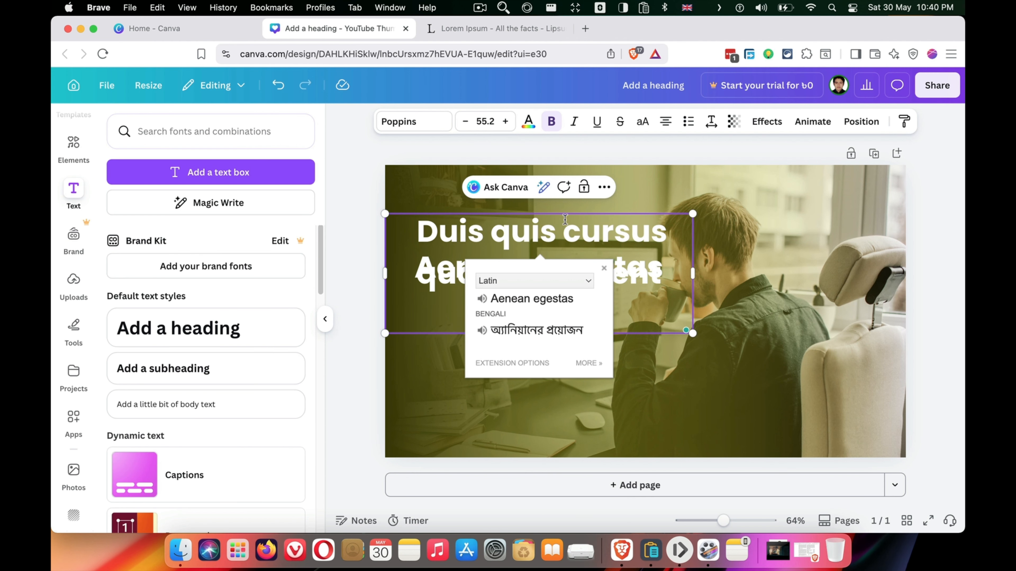
Widen the text box of the "Duis quis cursus quam. Praesent blandit" line and set its font size to 25.
drag(693, 275, 753, 256)
click(478, 325)
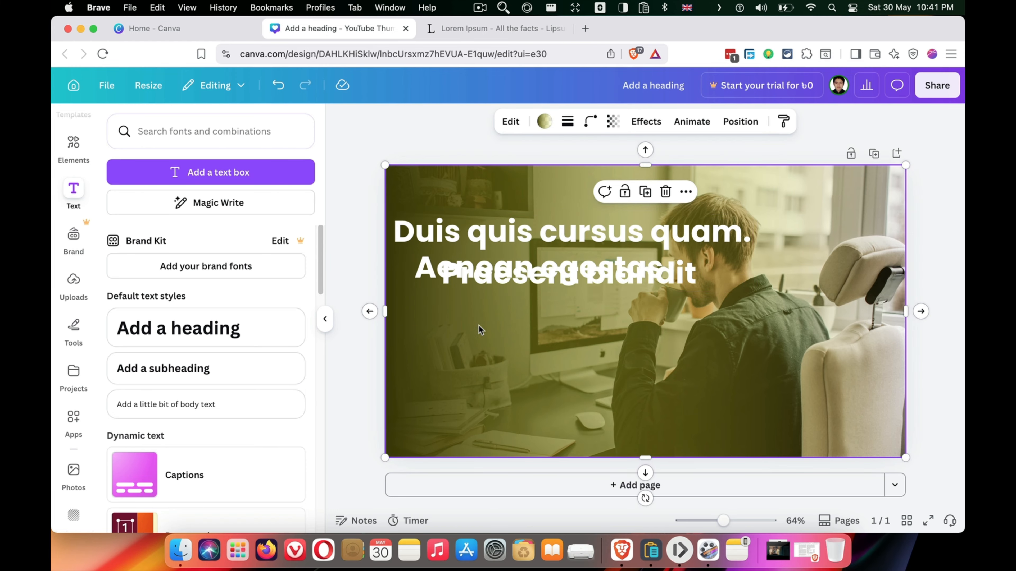
click(488, 228)
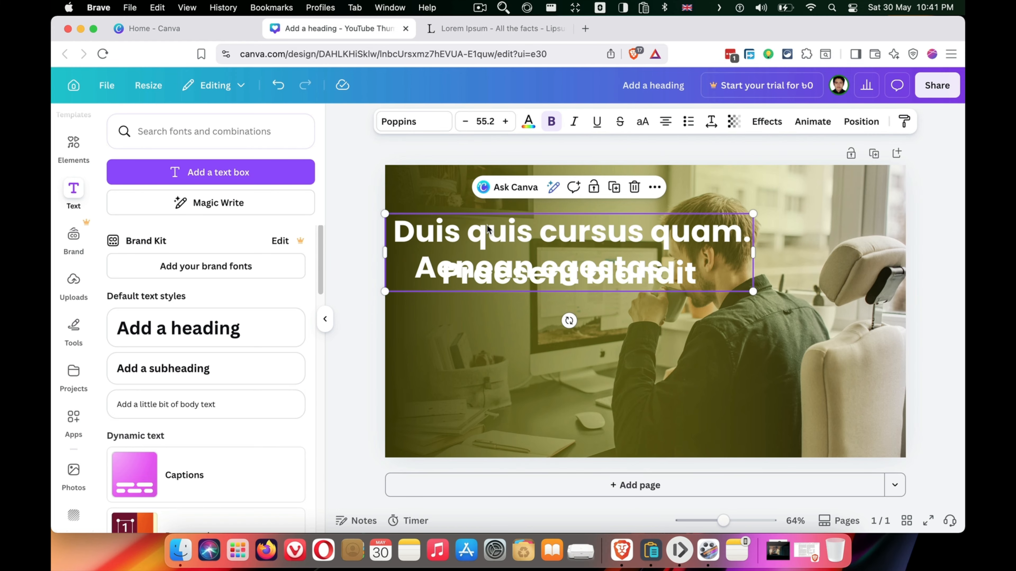
click(466, 122)
click(465, 122)
click(465, 122)
click(466, 122)
click(465, 121)
click(465, 121)
click(492, 124)
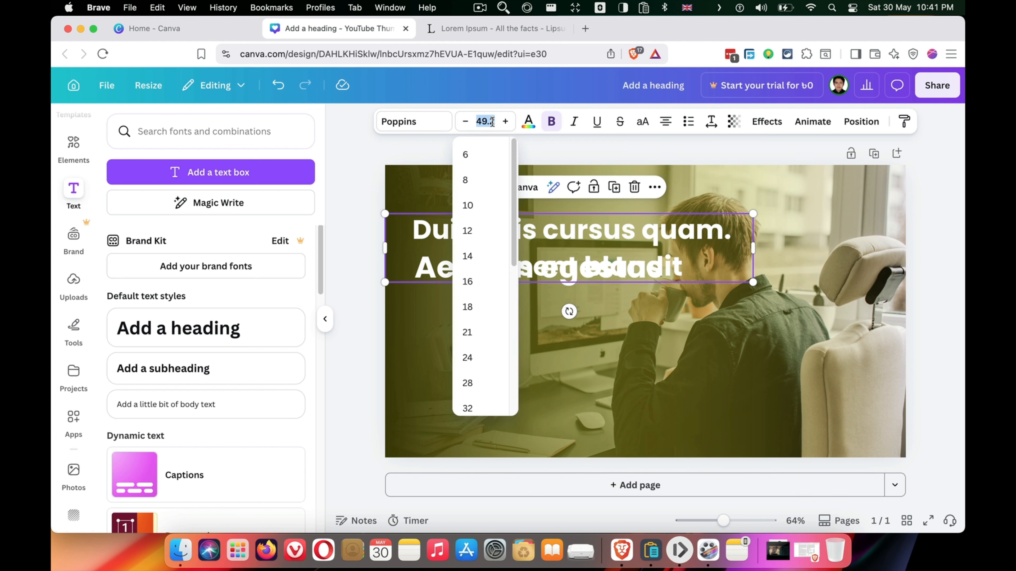
text(25)
key(Return)
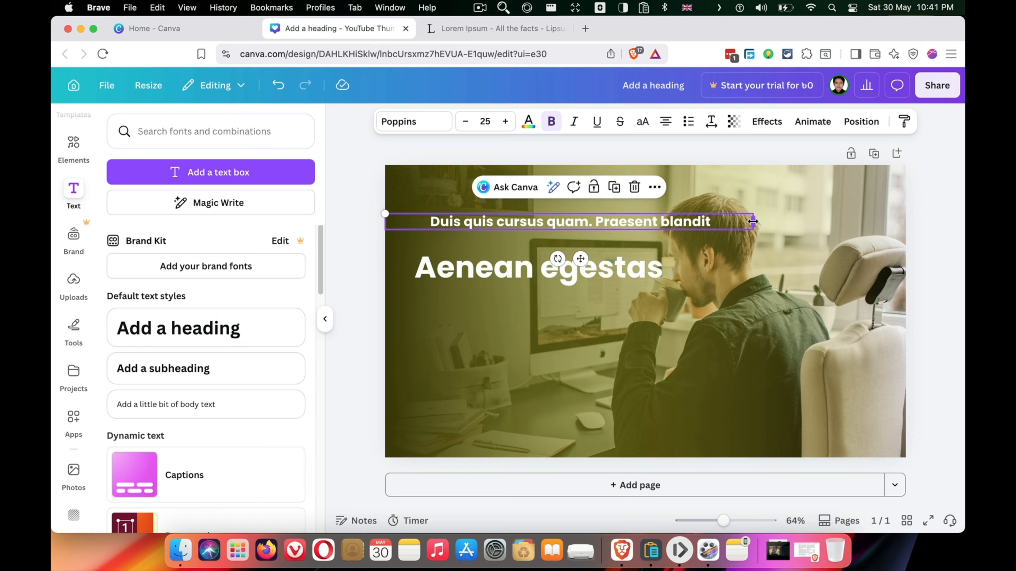
Narrow the small line's text box, shift it to start near the heading's left edge, and move the "Aenean egestas" heading up close beneath it.
drag(753, 221, 675, 230)
drag(516, 222, 544, 220)
drag(539, 277, 512, 251)
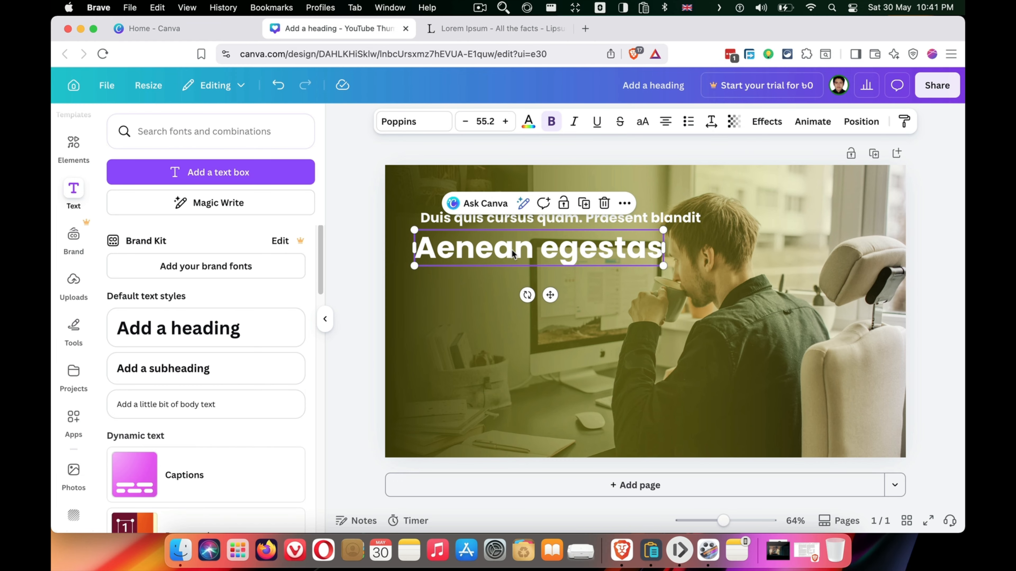
Enlarge the "Aenean egestas" heading to a font size of 64.2 and left-align its text.
click(500, 122)
click(499, 122)
click(499, 122)
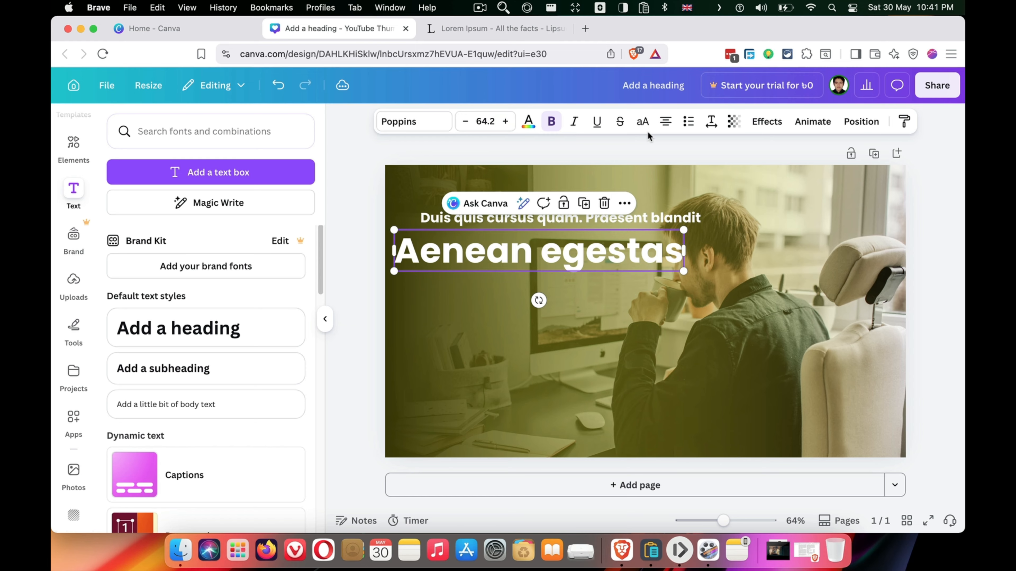
click(665, 121)
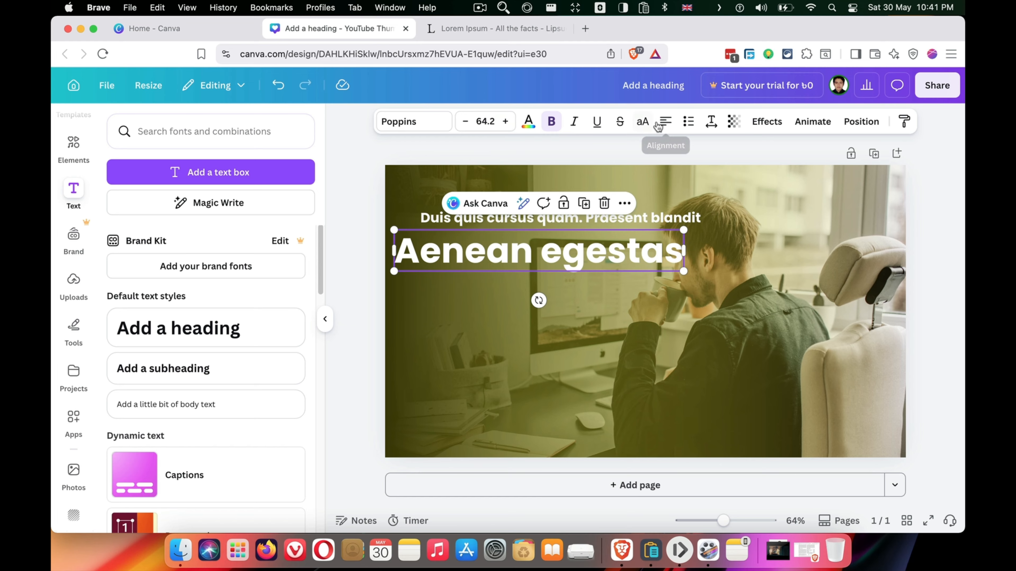
Line the large heading up with the small line's left edge and place a duplicate of it directly below.
drag(495, 253, 506, 306)
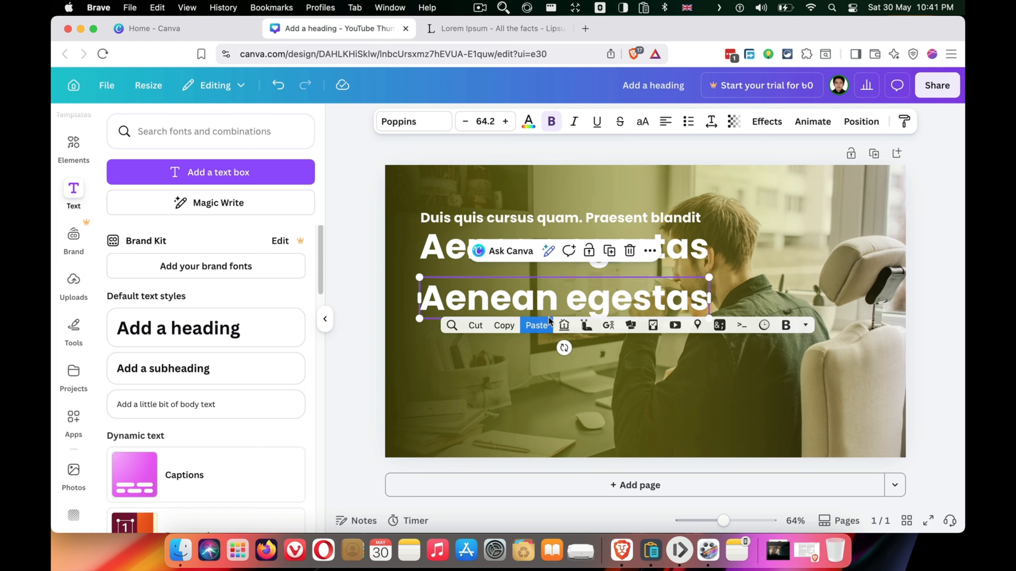
double_click(521, 303)
click(486, 344)
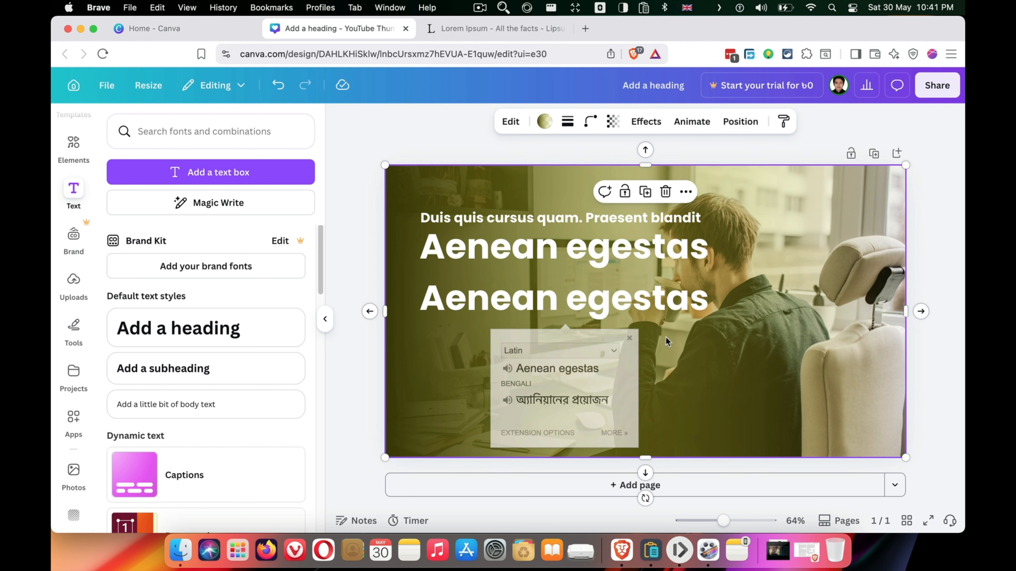
Change the lower heading copy to the handwriting font Amsterdam One and move it slightly up, closer to the bold heading.
click(480, 309)
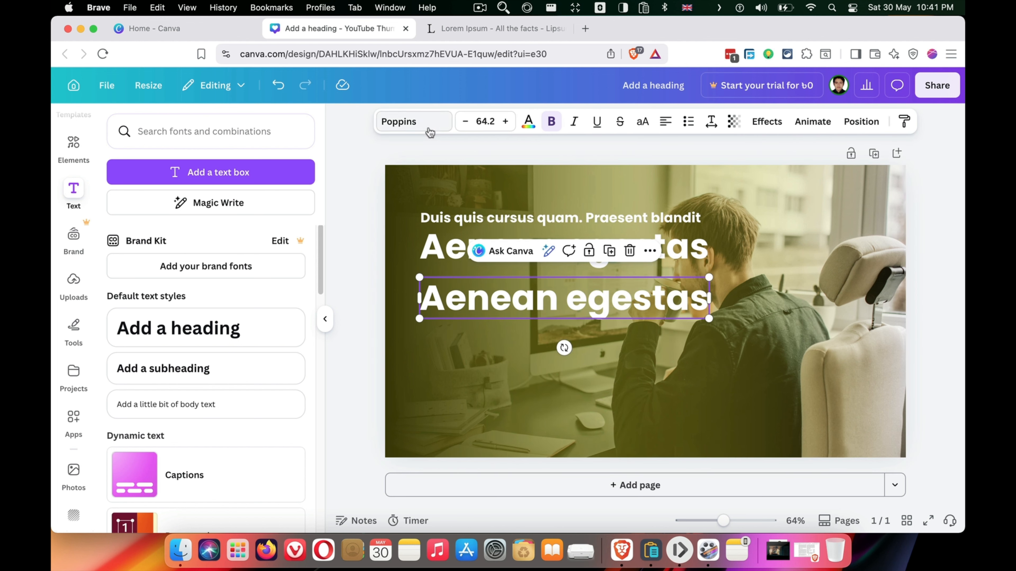
click(416, 128)
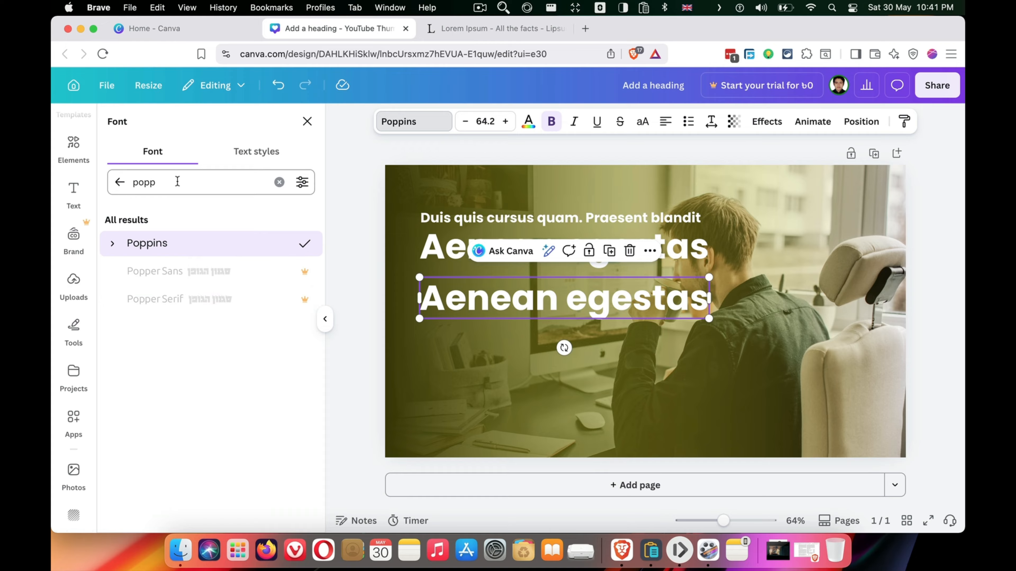
click(279, 182)
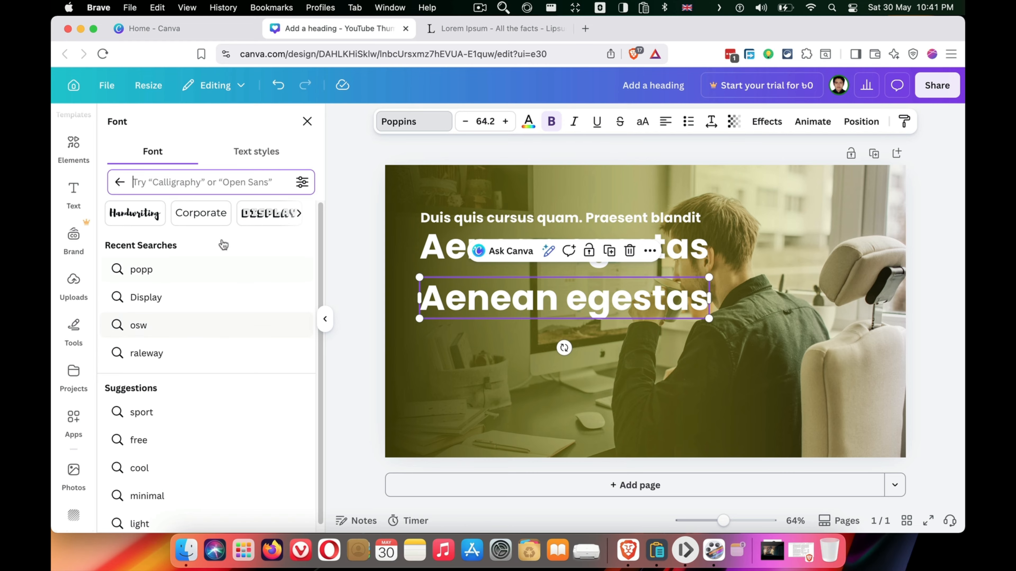
click(122, 219)
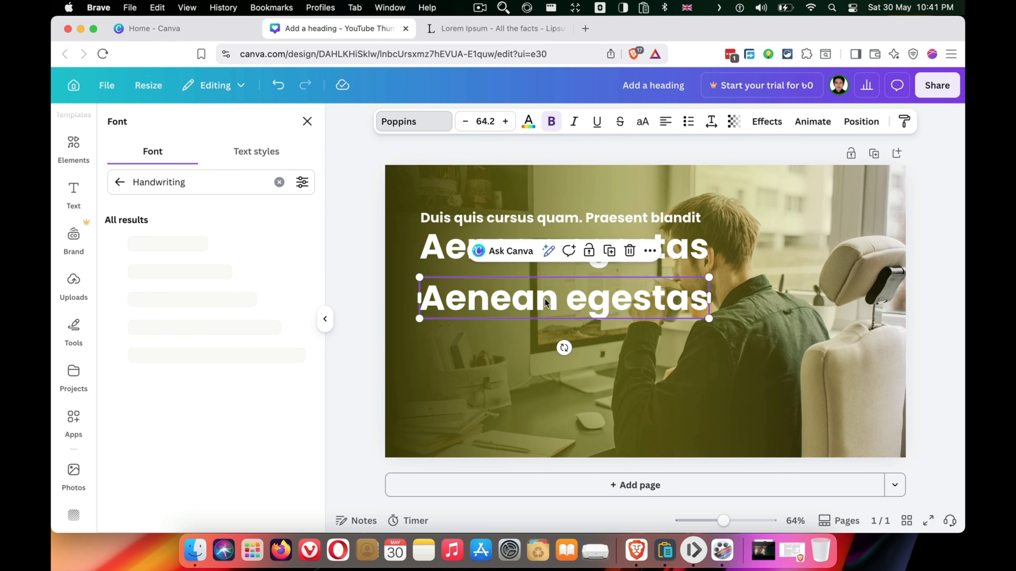
click(132, 276)
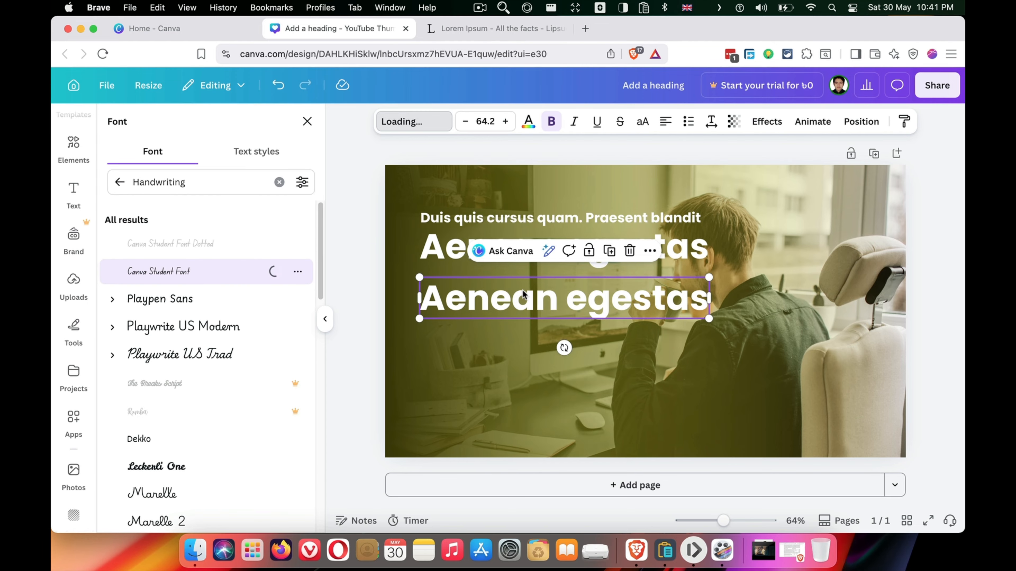
scroll(185, 358, down, 5)
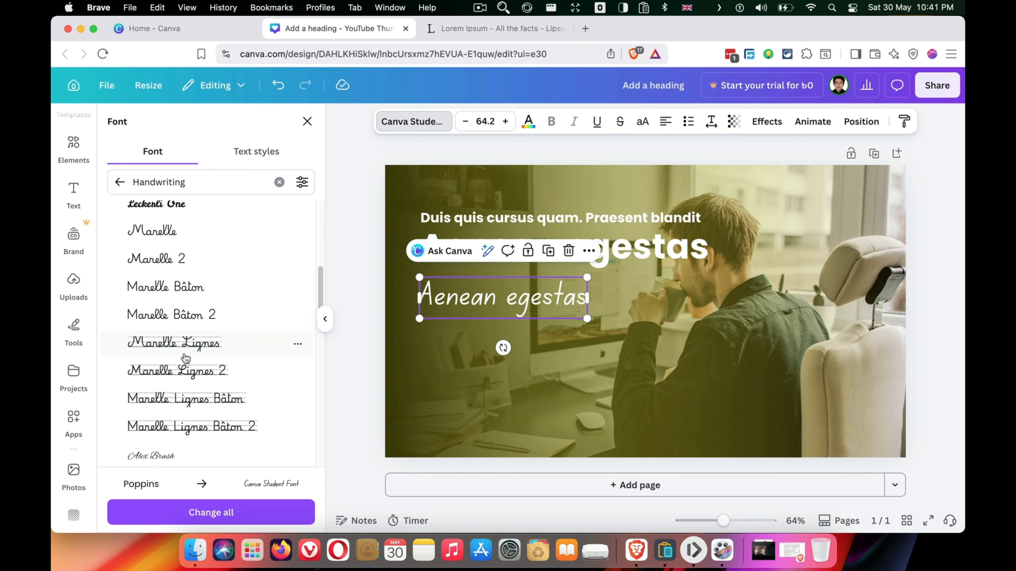
scroll(185, 358, down, 3)
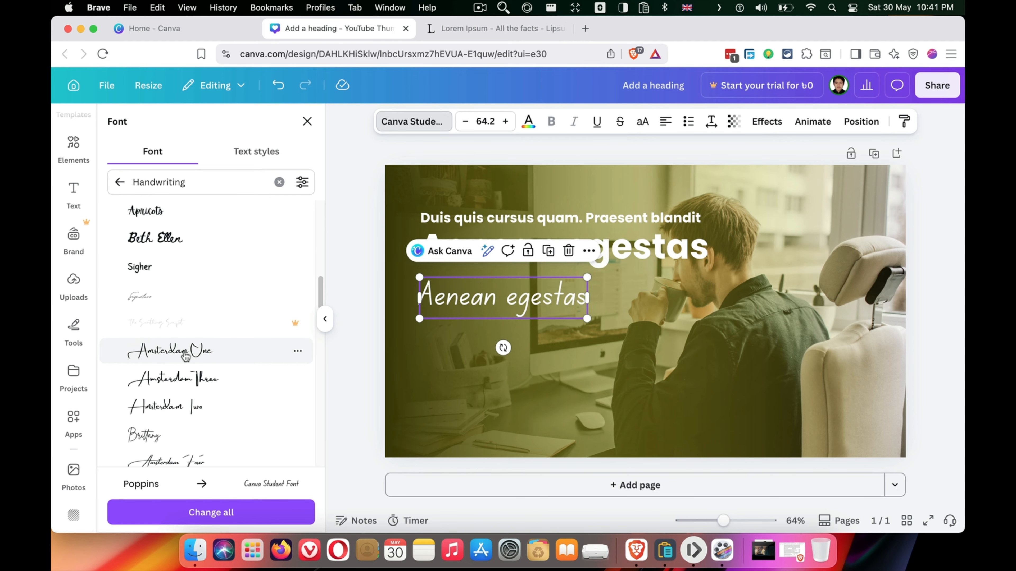
click(184, 359)
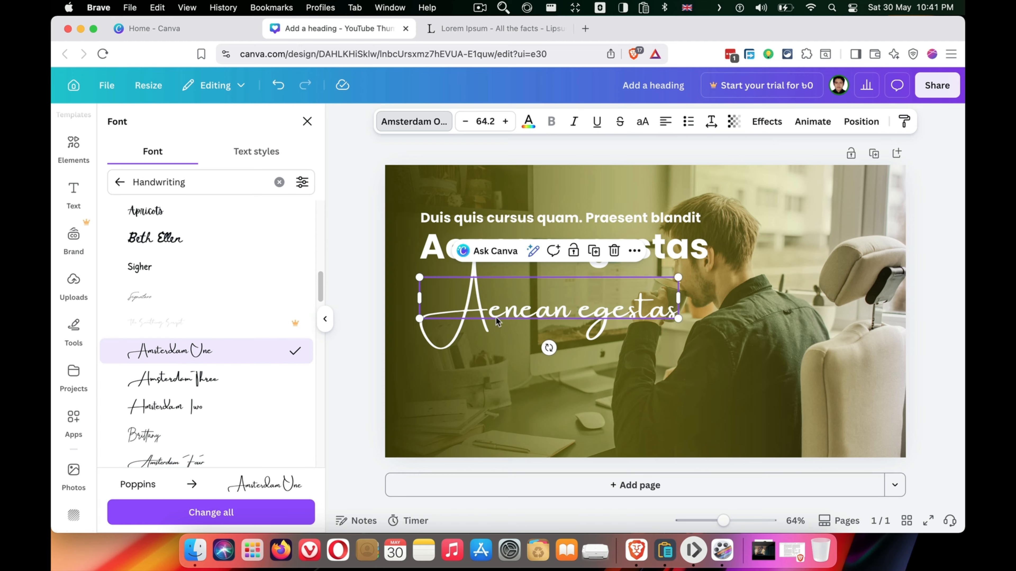
click(732, 336)
click(562, 320)
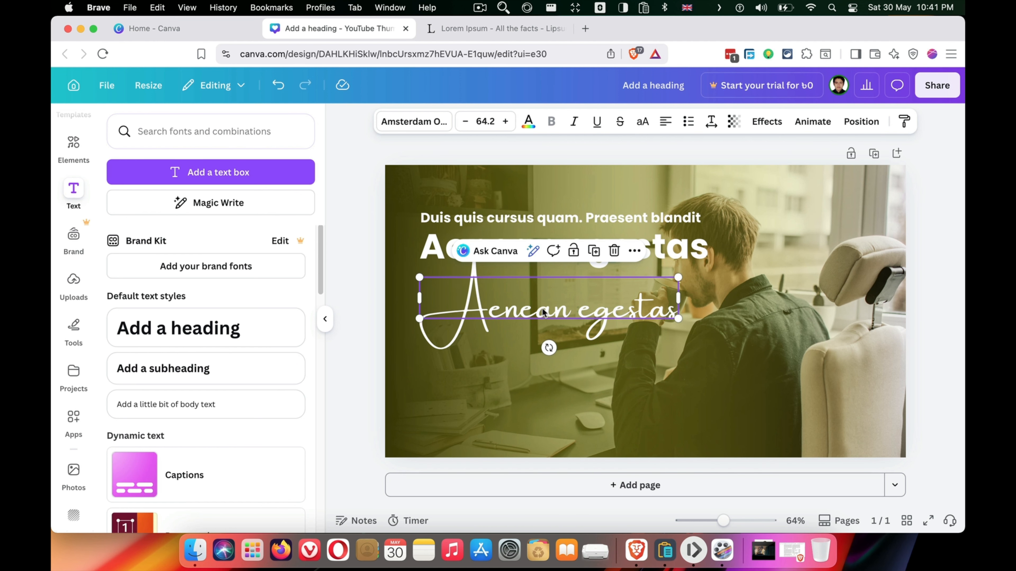
drag(543, 308, 543, 296)
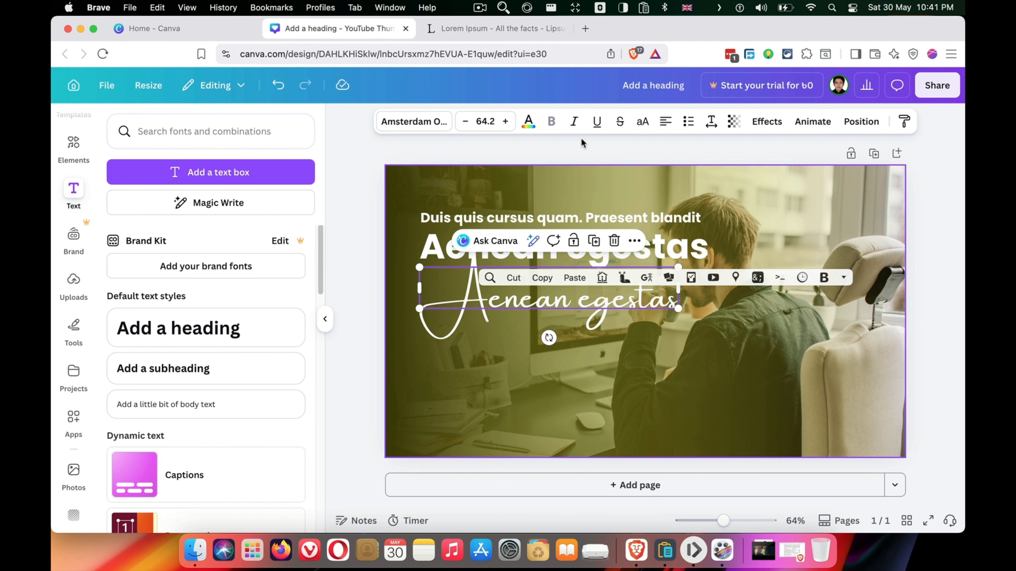
Colour the handwritten "Aenean egestas" line bright yellow, #FFDE00.
click(530, 127)
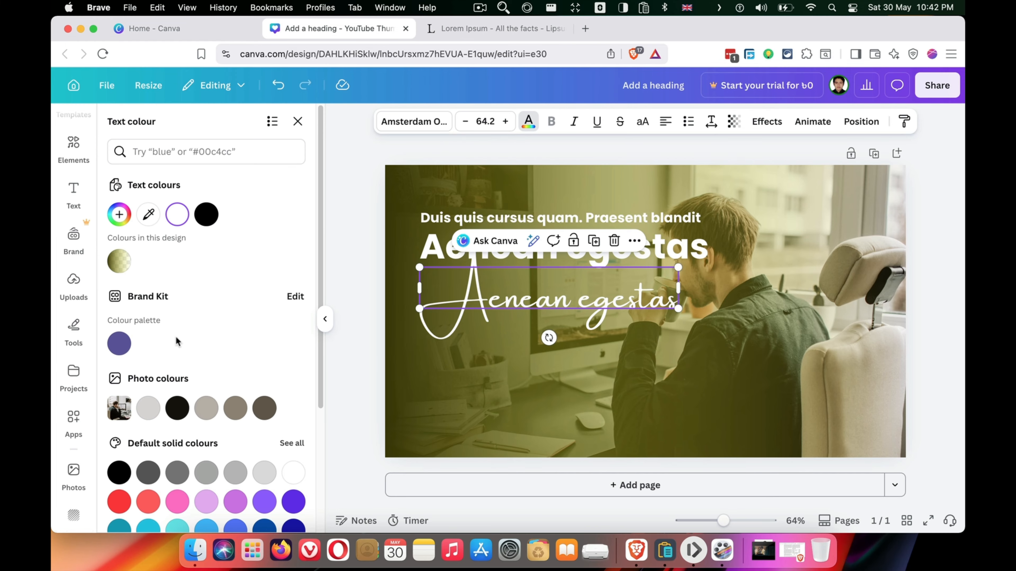
click(120, 216)
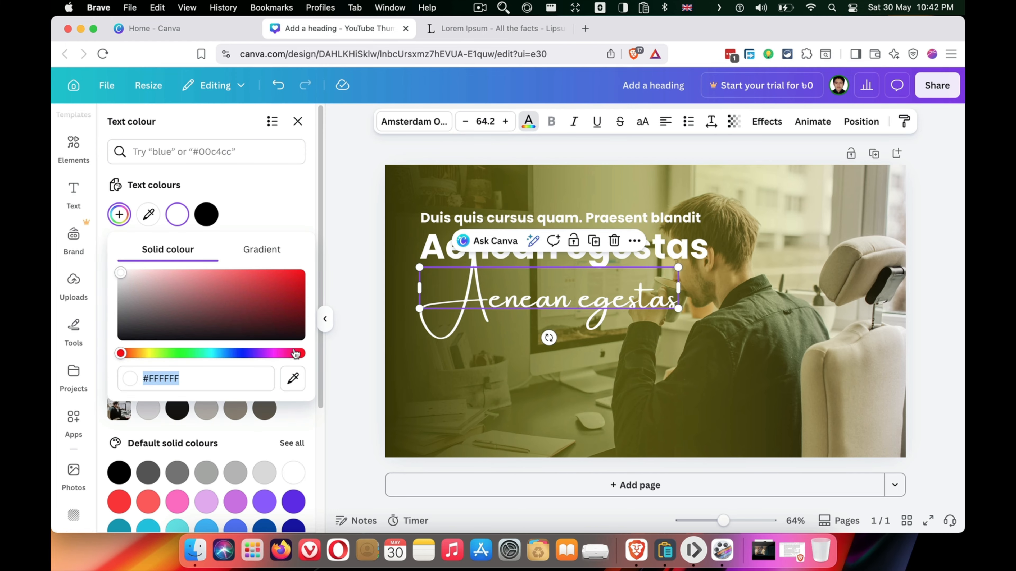
text(#DCAAEE)
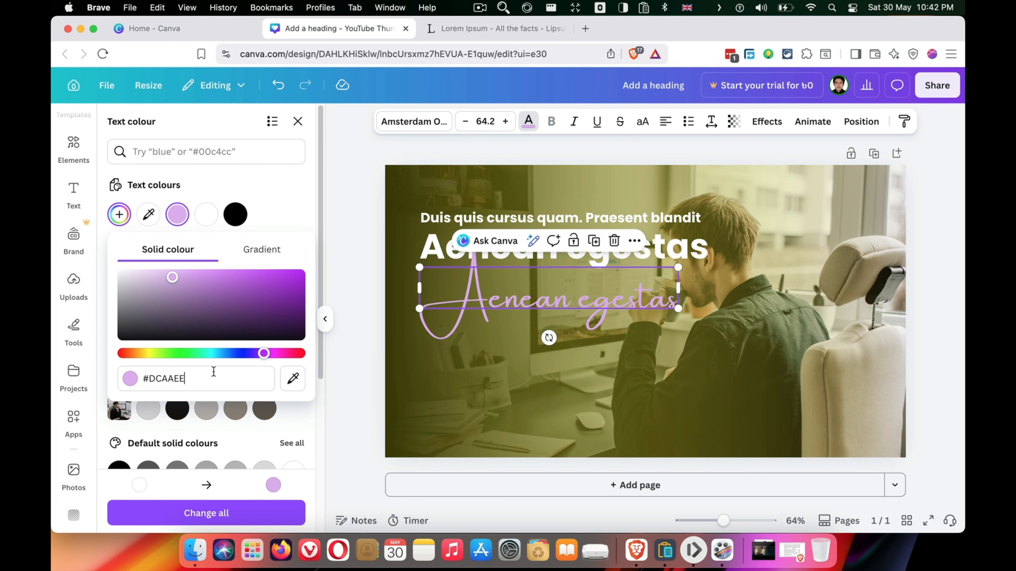
click(148, 354)
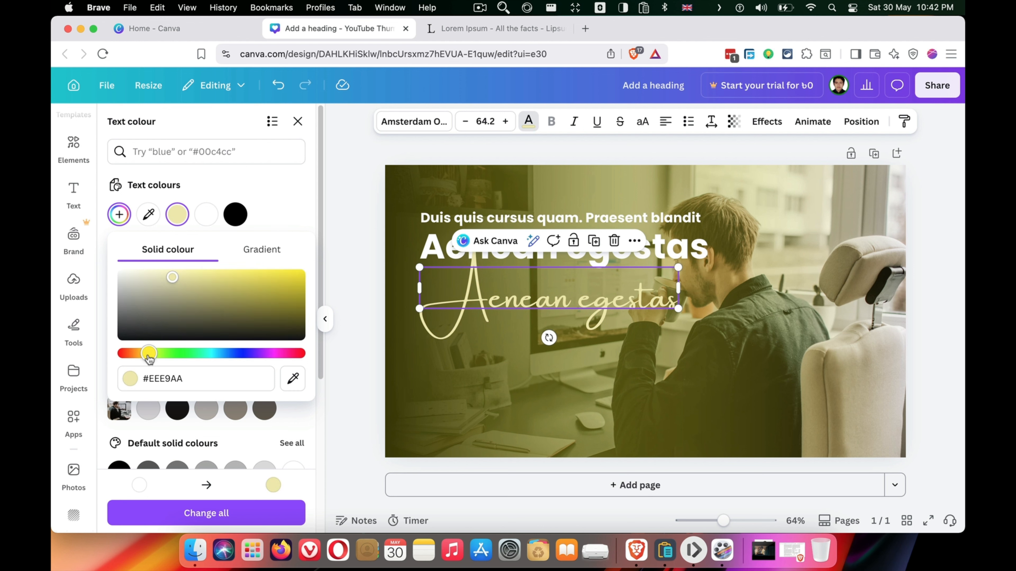
drag(148, 358, 148, 359)
drag(243, 295, 316, 265)
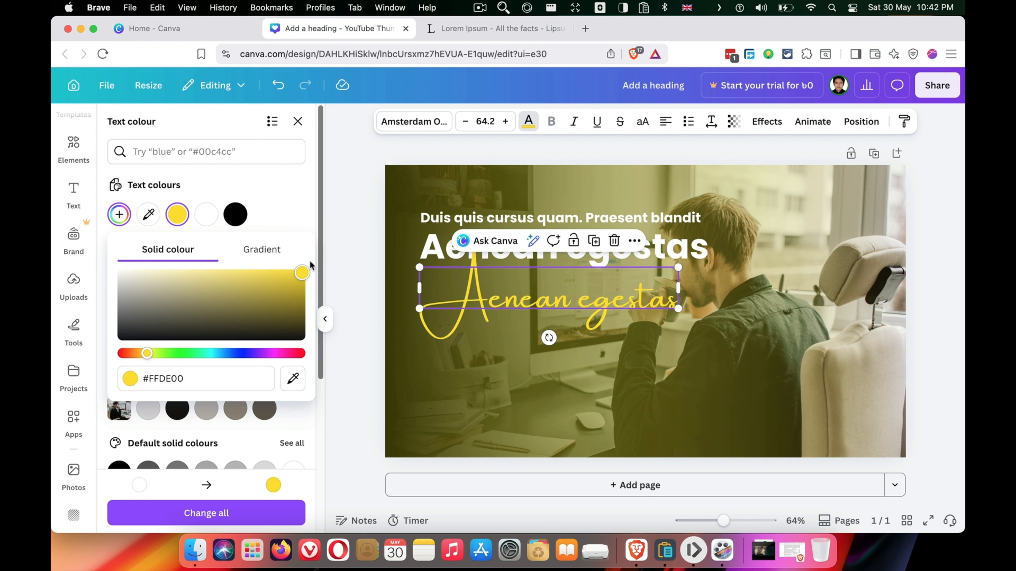
click(628, 355)
click(534, 268)
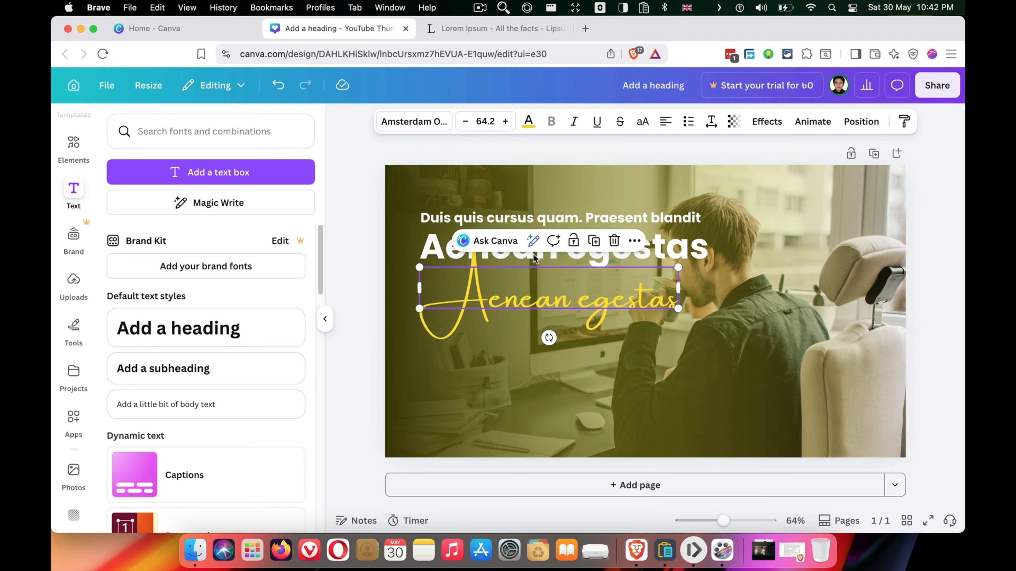
Duplicate the bold Poppins heading below the yellow handwritten line and reduce the copy to font size 31.
click(688, 259)
drag(668, 255, 656, 372)
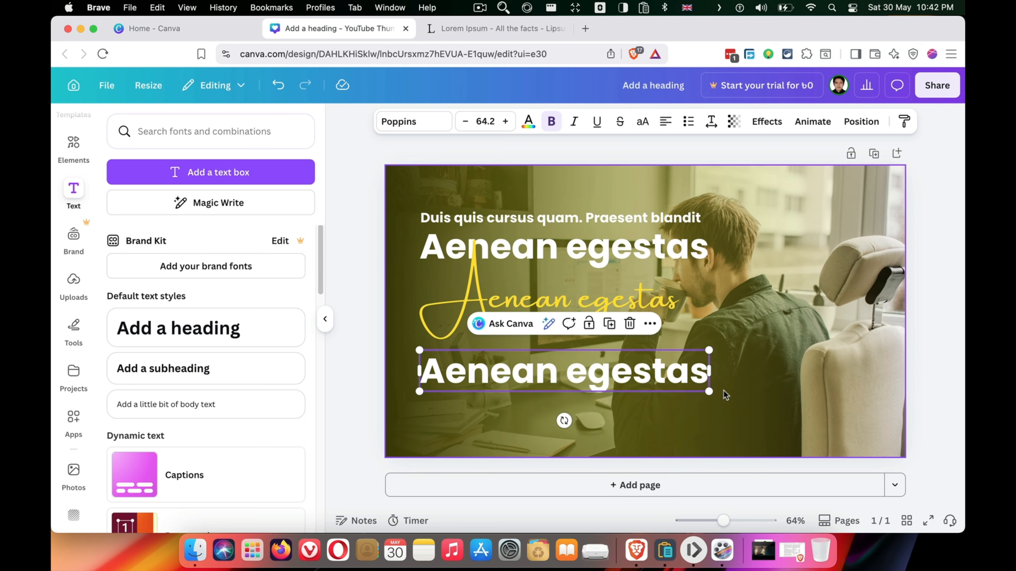
drag(706, 391, 560, 370)
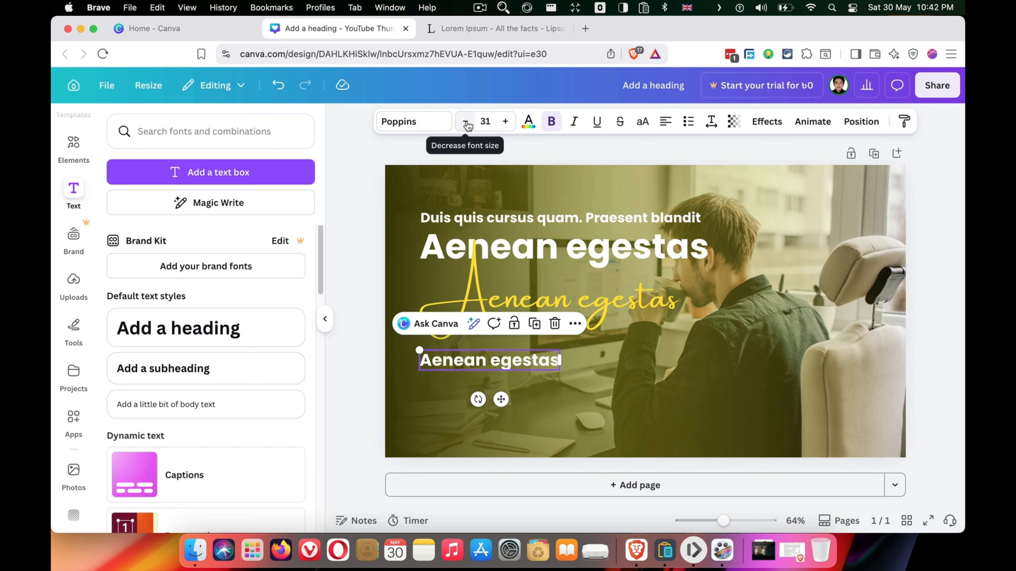
Duplicate the size 31 "Aenean egestas" line and place the copy directly below it, left-aligned.
double_click(484, 362)
click(481, 419)
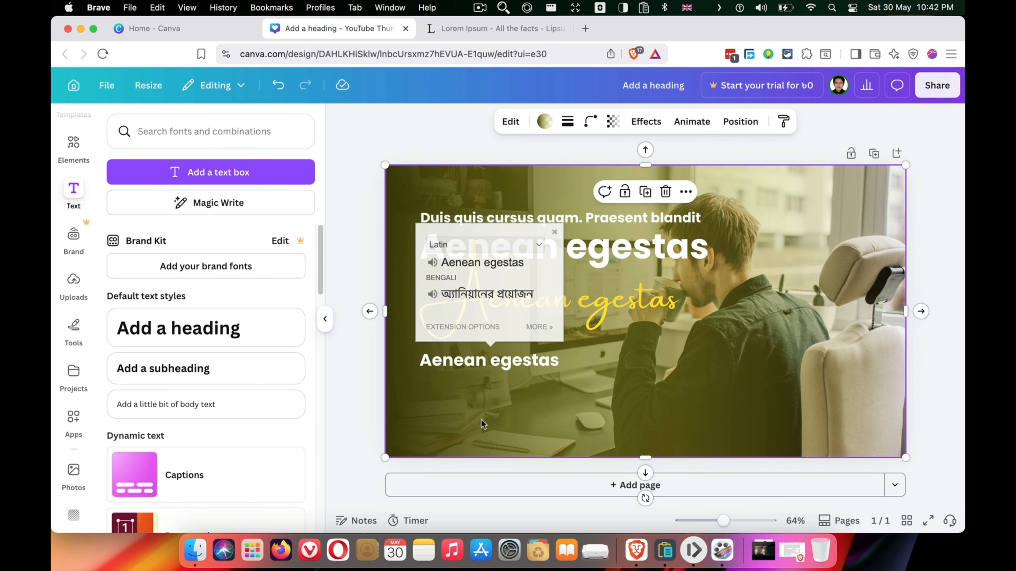
click(471, 360)
drag(471, 361, 472, 392)
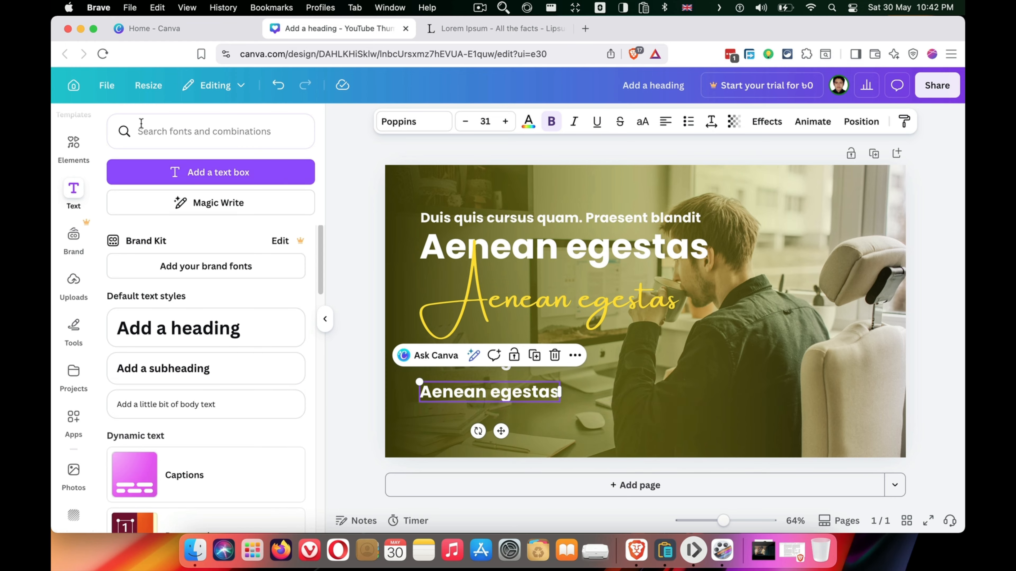
Add a yellow rounded square and reshape it into a wide banner behind the lowest "Aenean egestas" line, running past the page's left edge.
click(62, 154)
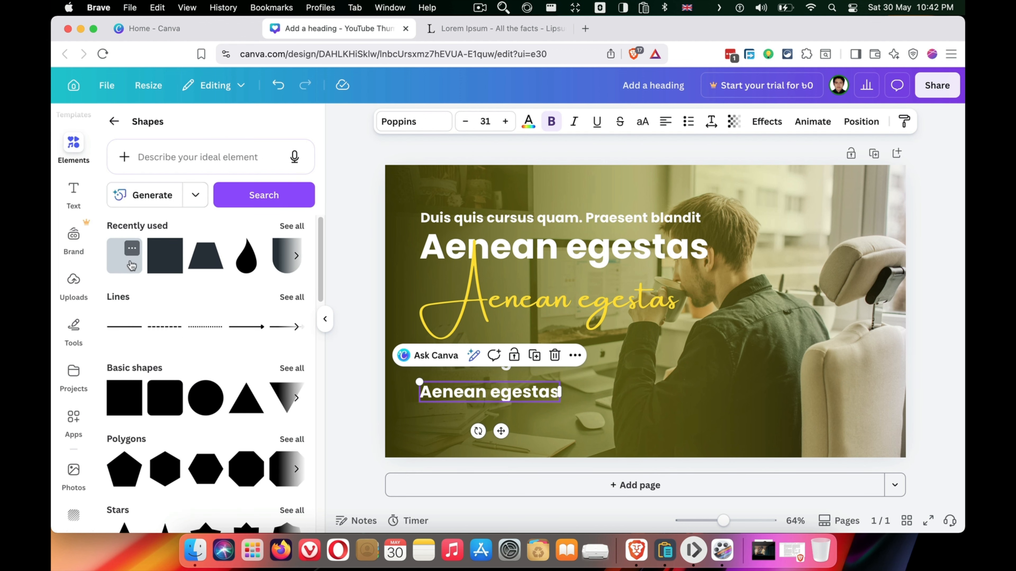
click(161, 402)
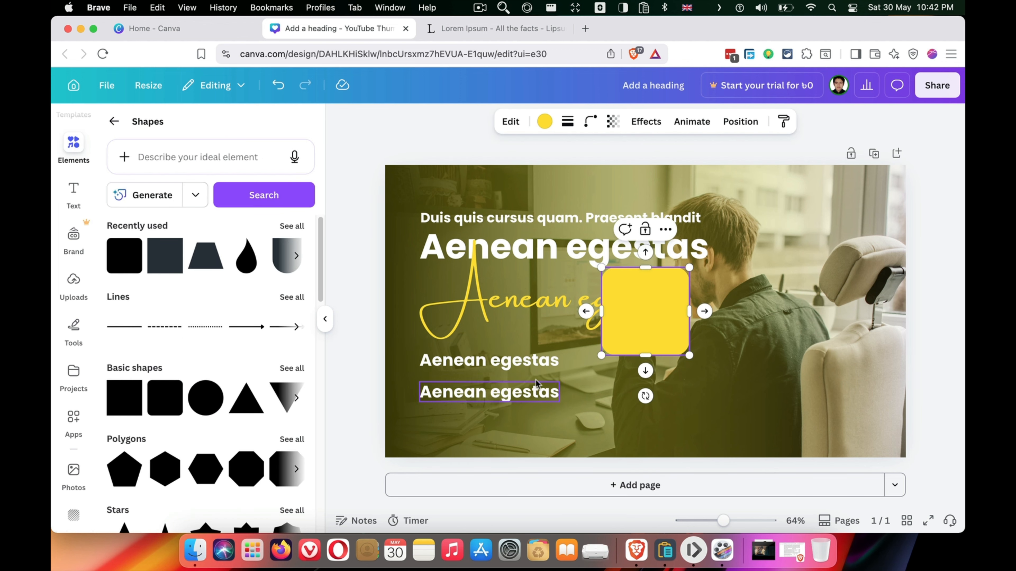
click(670, 344)
double_click(671, 344)
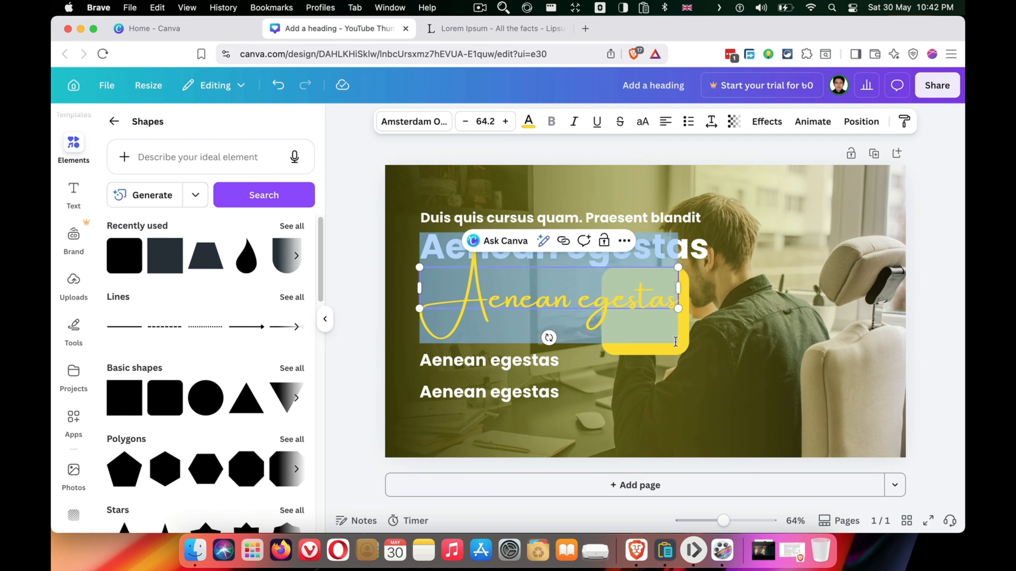
click(683, 350)
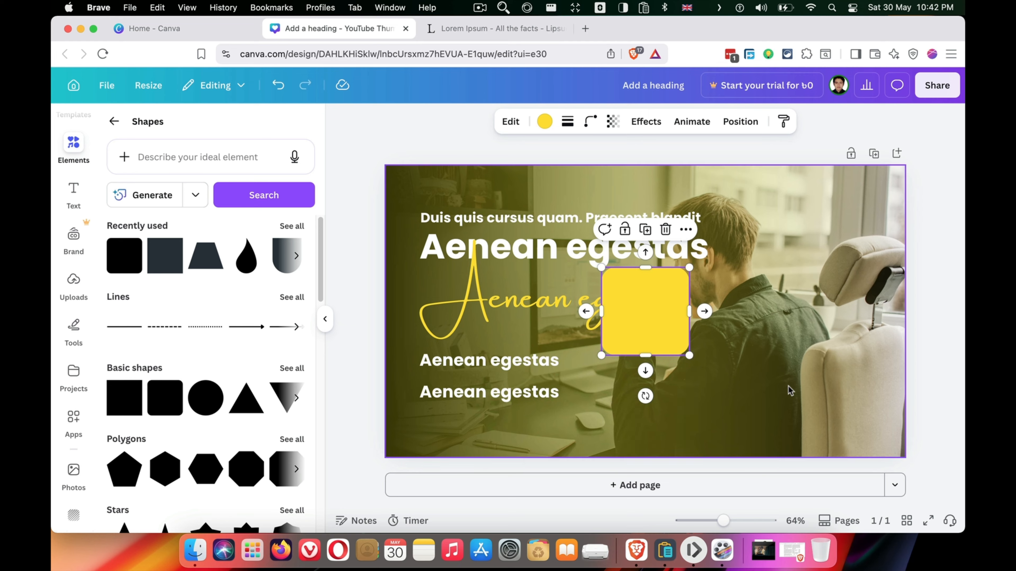
drag(676, 339, 564, 409)
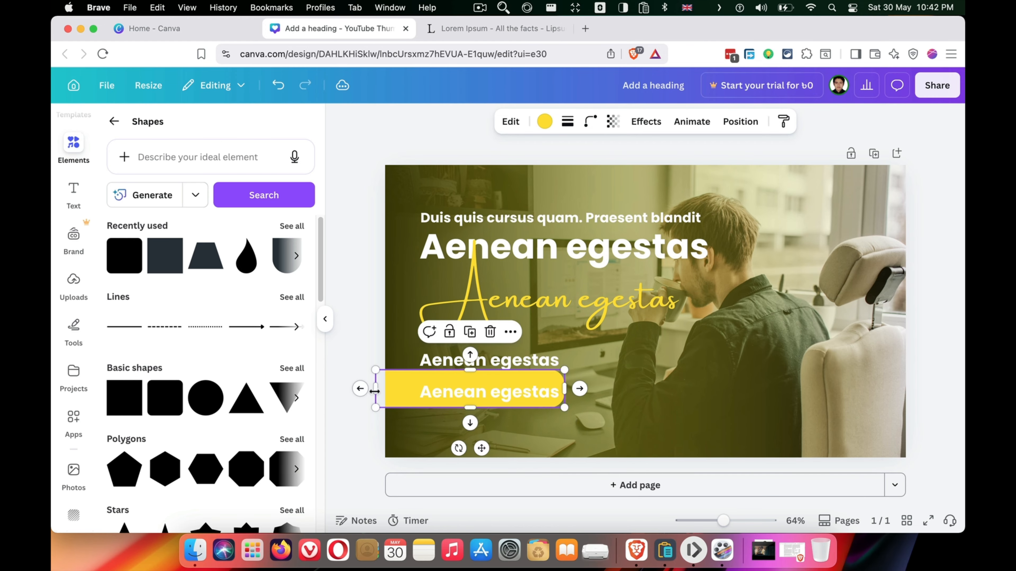
Colour the "Aenean egestas" text on the yellow banner black and keep it vertically centred on the banner.
click(470, 398)
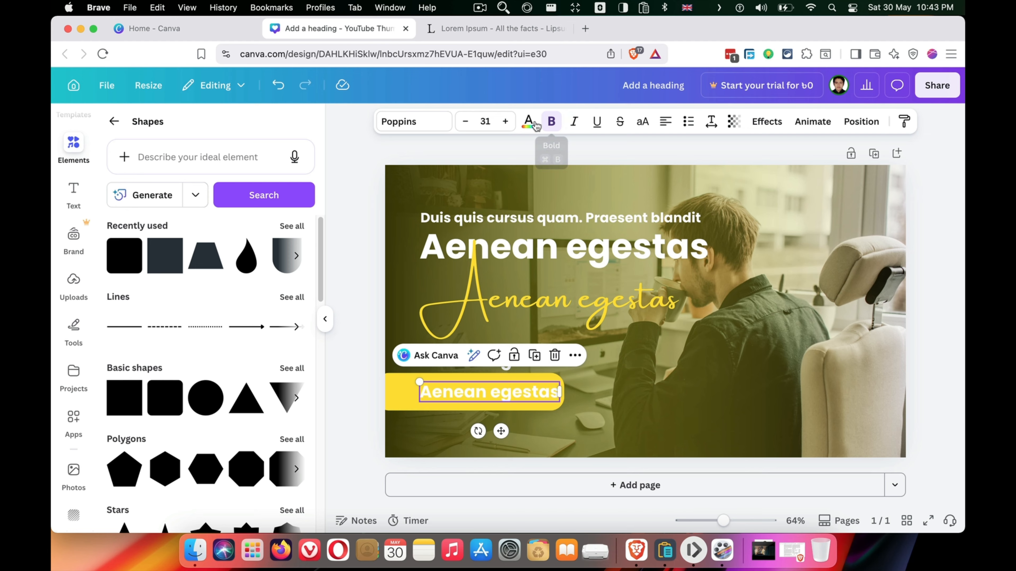
click(528, 121)
click(233, 212)
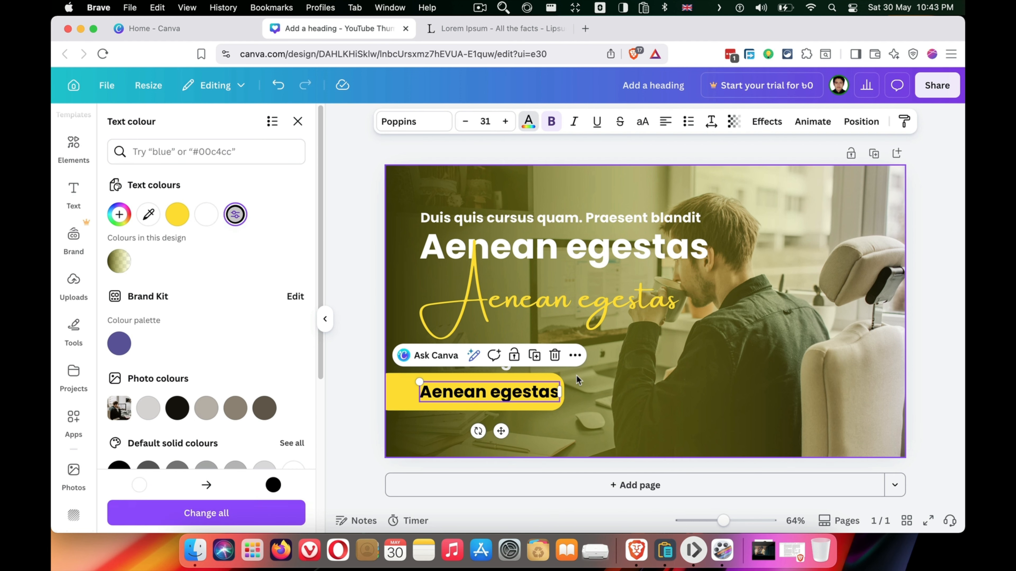
drag(478, 394, 478, 394)
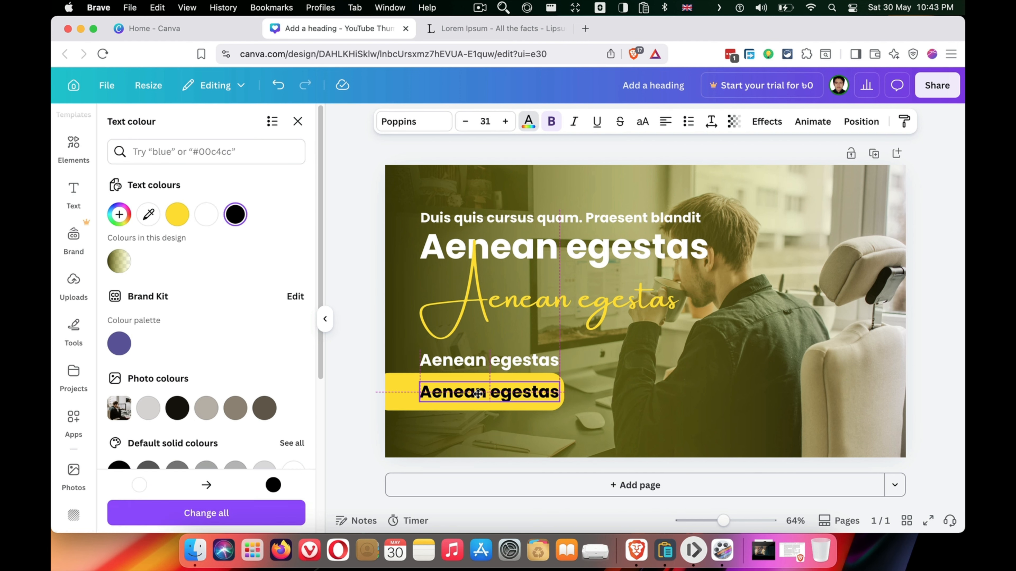
click(471, 376)
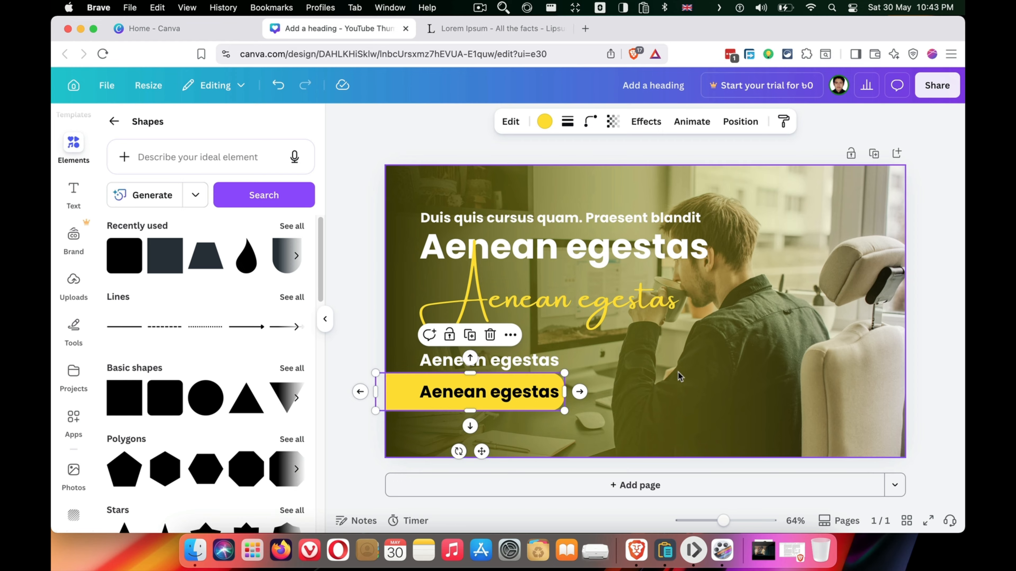
Move the four text lines above the yellow banner together slightly left and up.
click(644, 282)
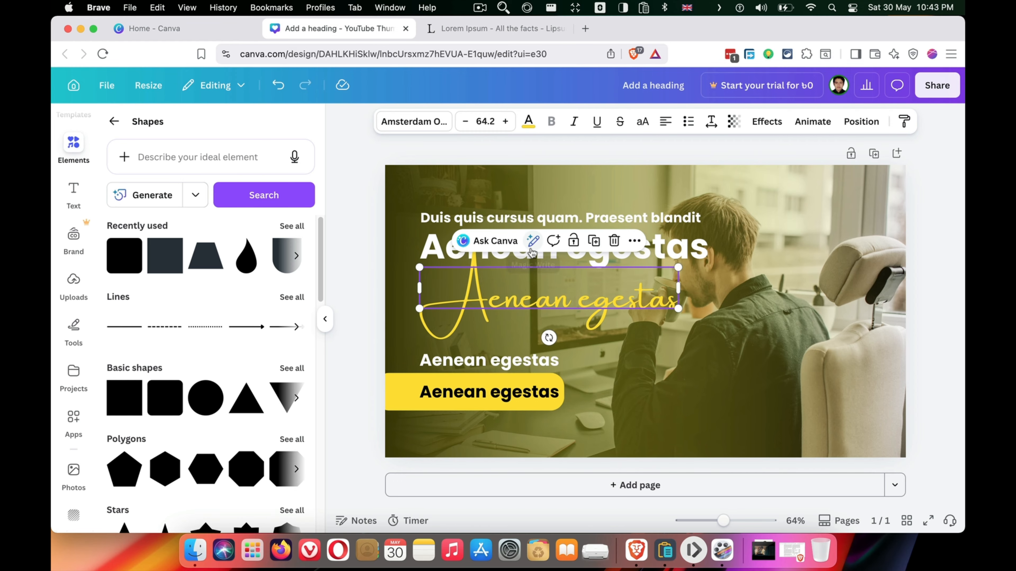
drag(349, 179, 588, 371)
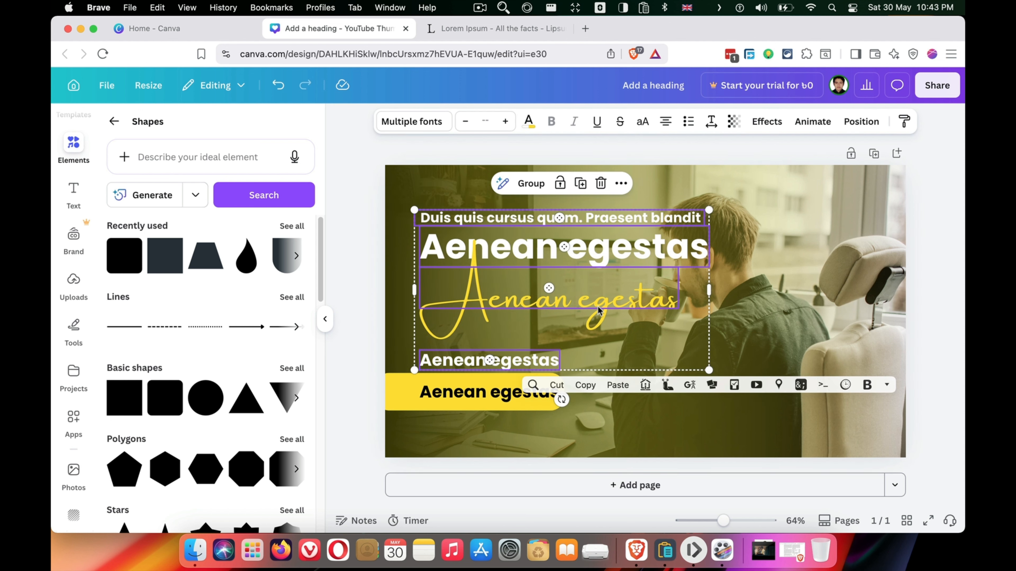
drag(596, 302, 588, 302)
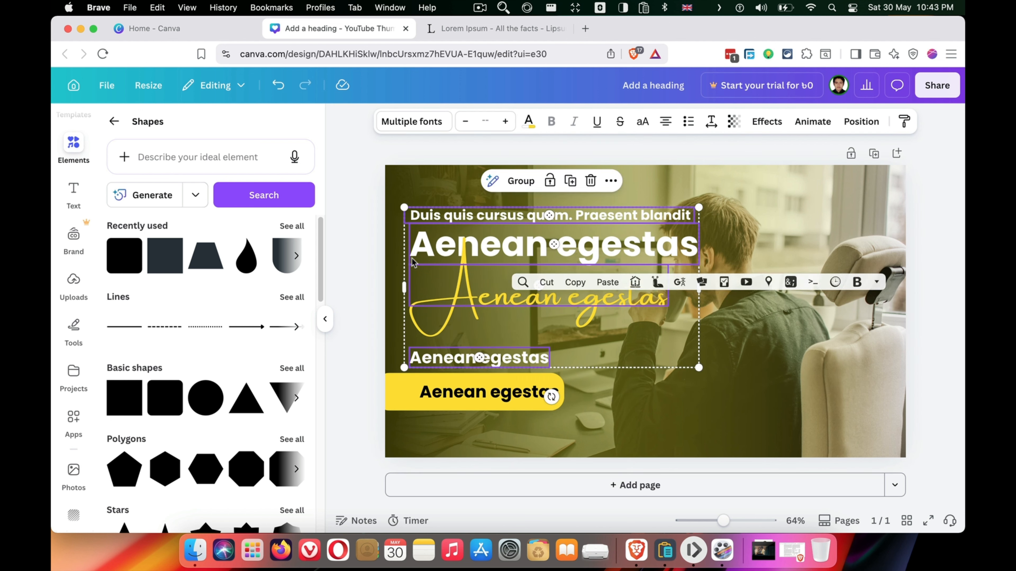
click(354, 246)
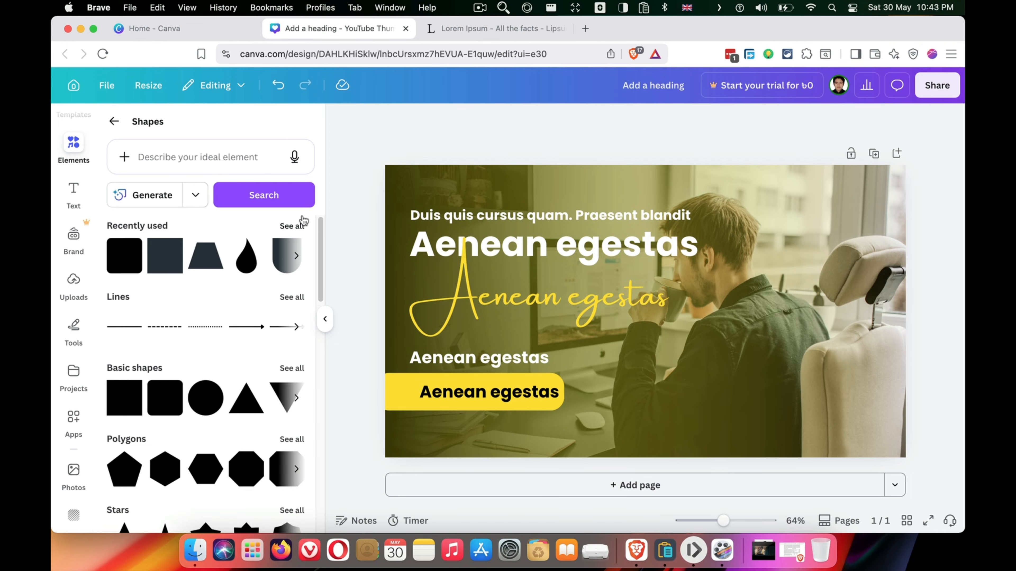
Scale the bold heading and the yellow handwritten line down together to font size 57.3.
click(645, 281)
click(686, 248)
click(682, 249)
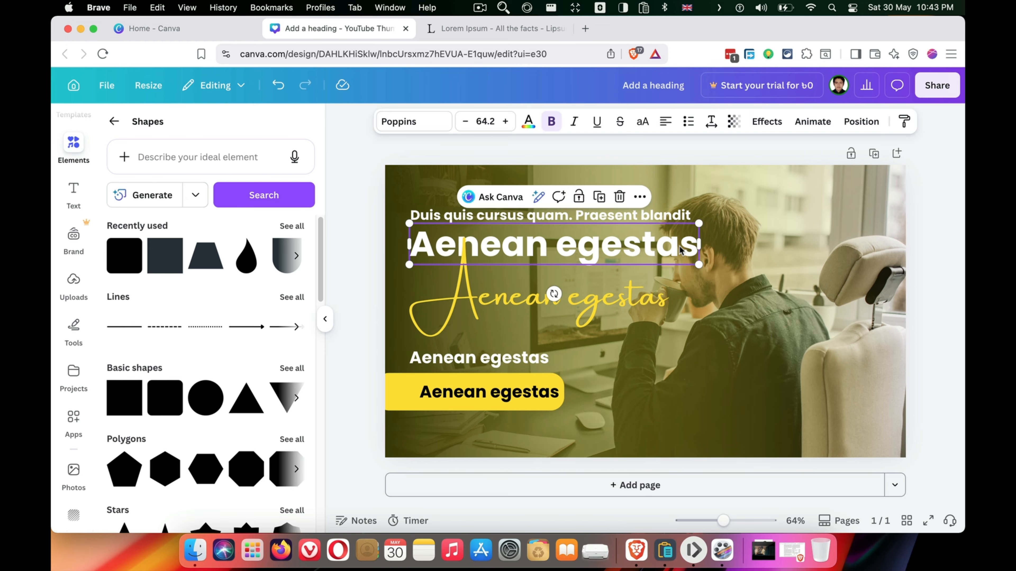
shift+click(696, 299)
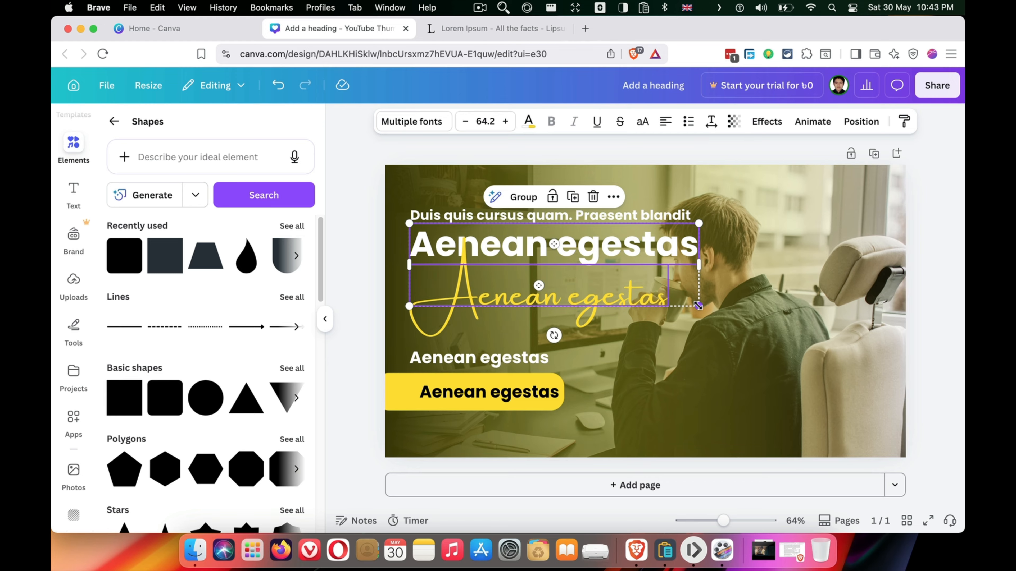
drag(697, 306, 668, 297)
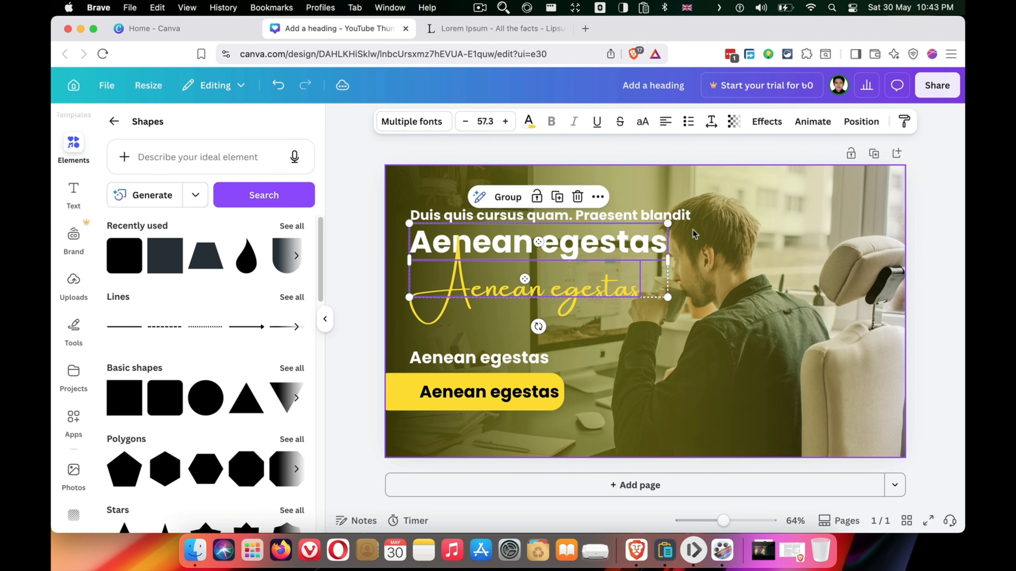
Reduce the "Duis quis cursus quam" line to font size 21, left-align its text and line it up with the bold heading.
click(691, 220)
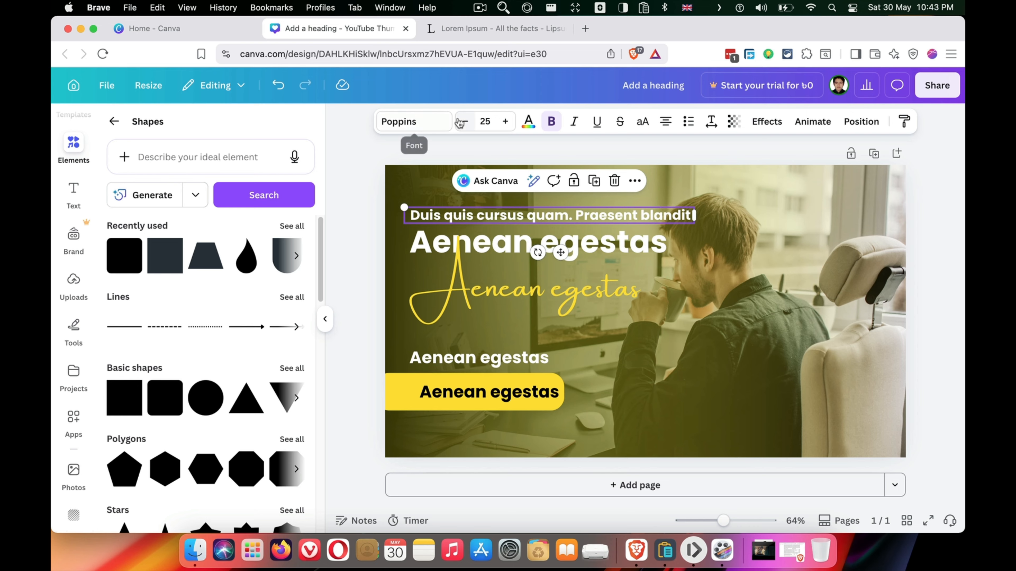
click(465, 121)
click(465, 121)
click(465, 121)
click(465, 121)
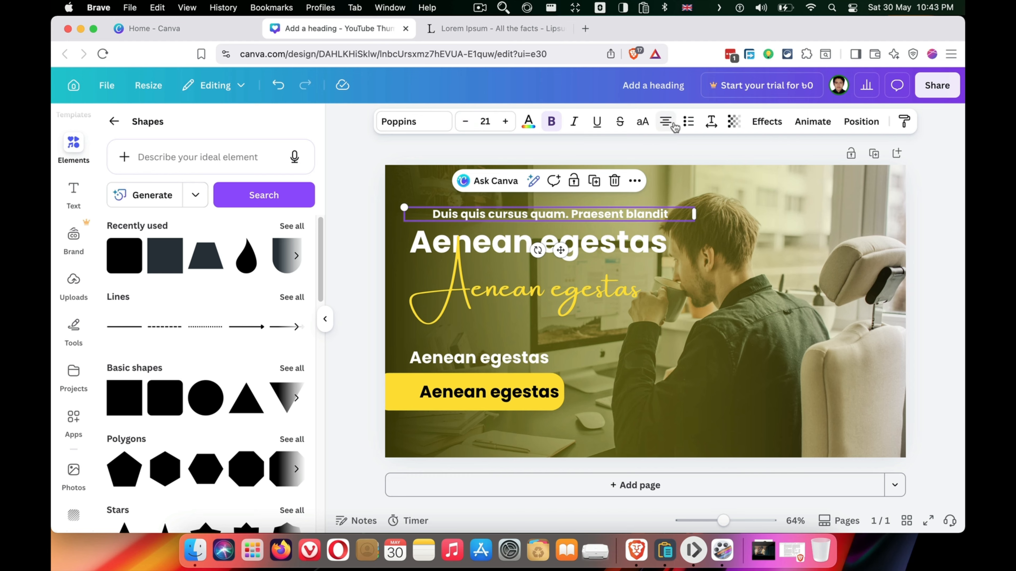
click(665, 121)
drag(474, 218, 480, 220)
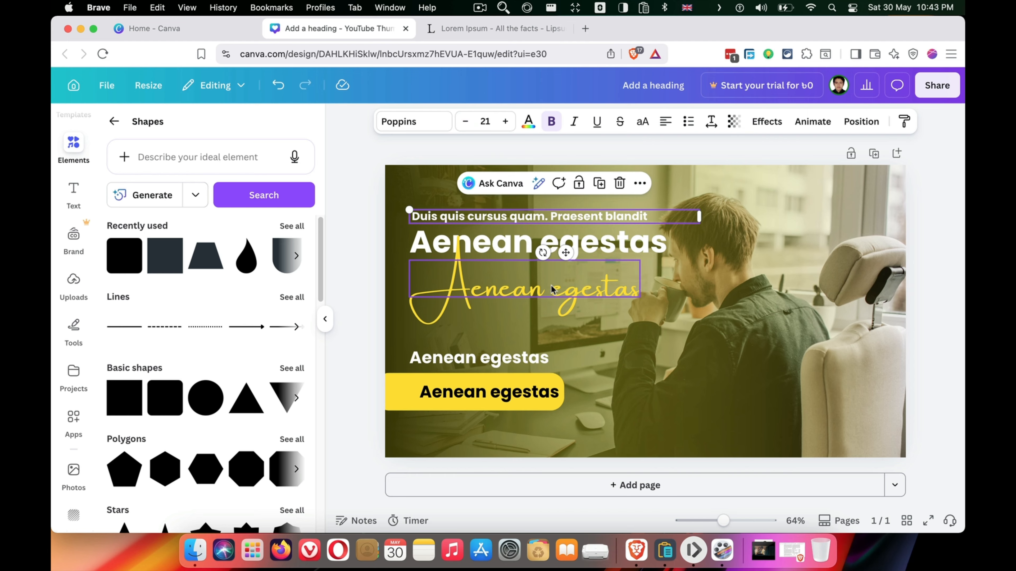
Set the yellow banner's corner rounding to 60 and extend its left end further beyond the page edge.
click(540, 406)
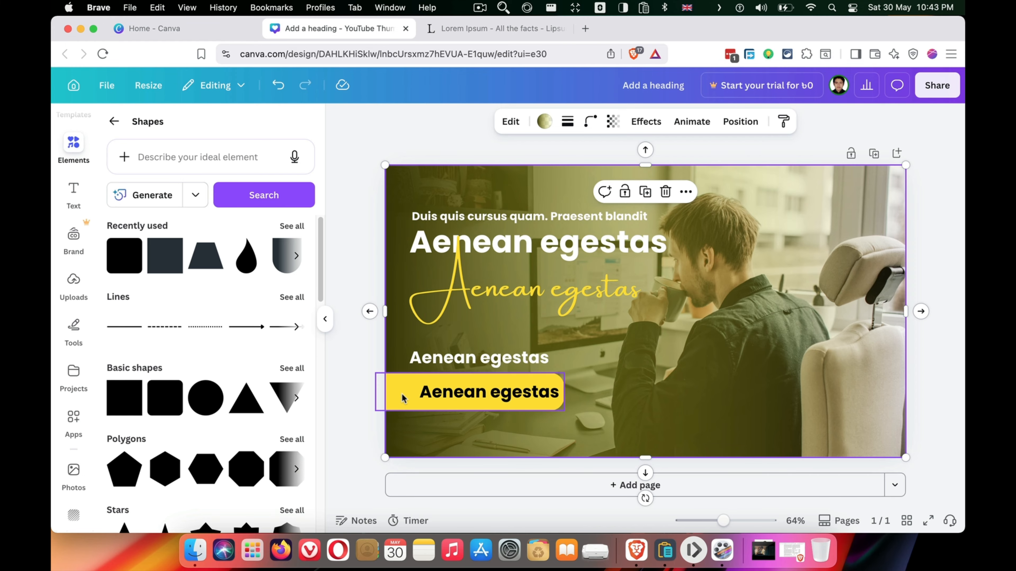
click(590, 121)
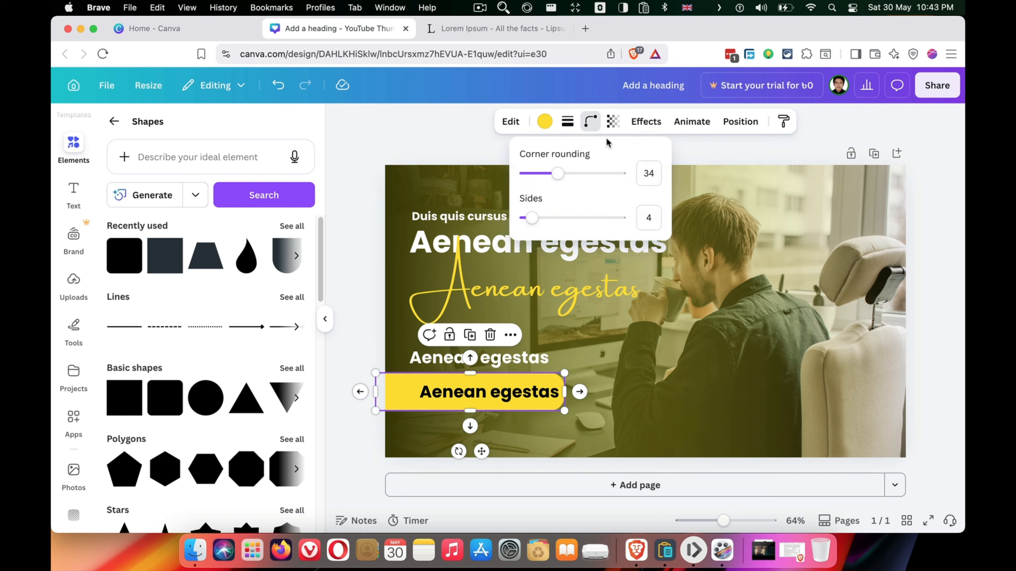
drag(555, 173, 583, 174)
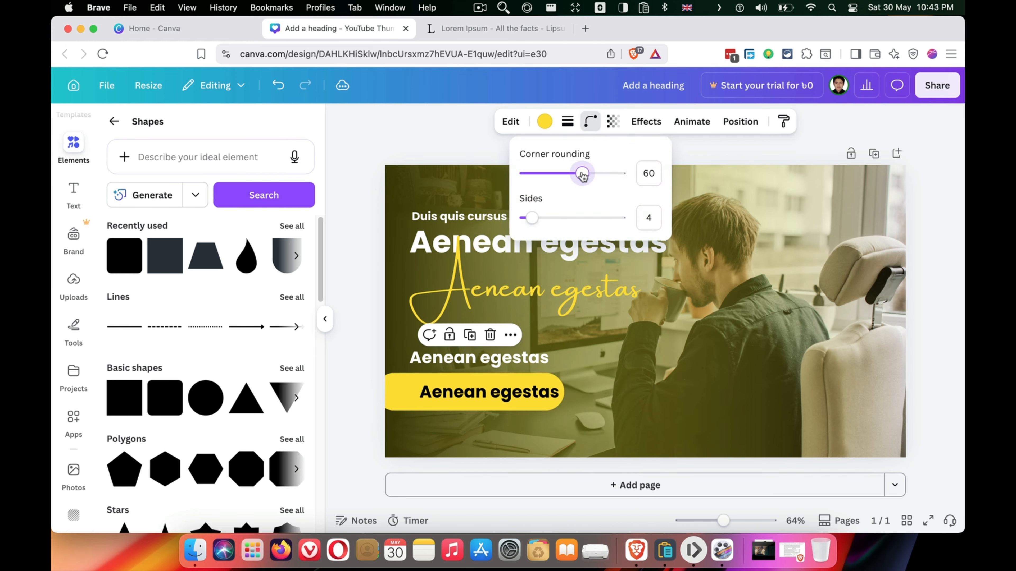
click(406, 391)
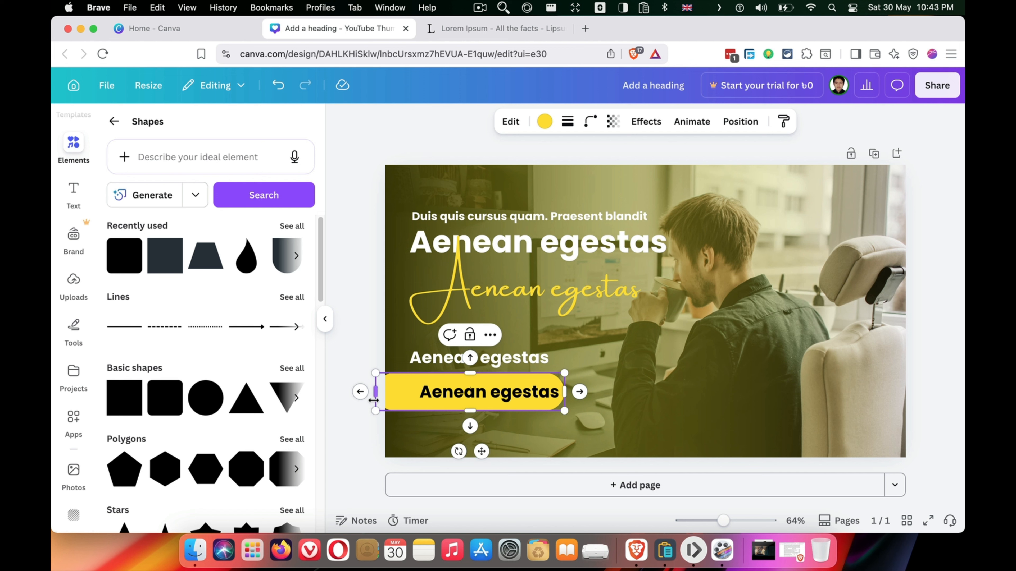
drag(375, 395, 352, 395)
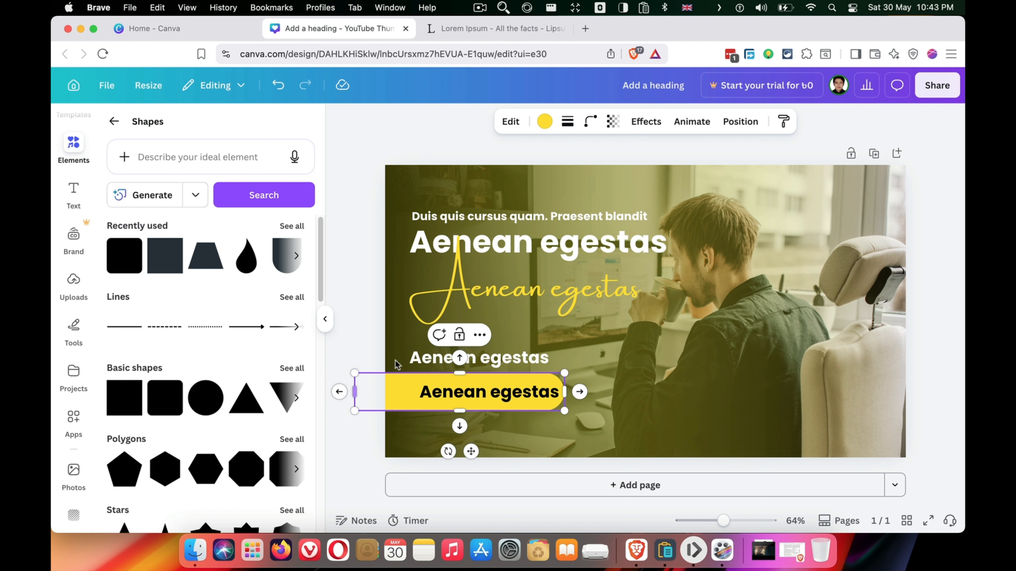
Move the black banner text left so it aligns with the white line above it.
click(369, 300)
drag(530, 396, 520, 393)
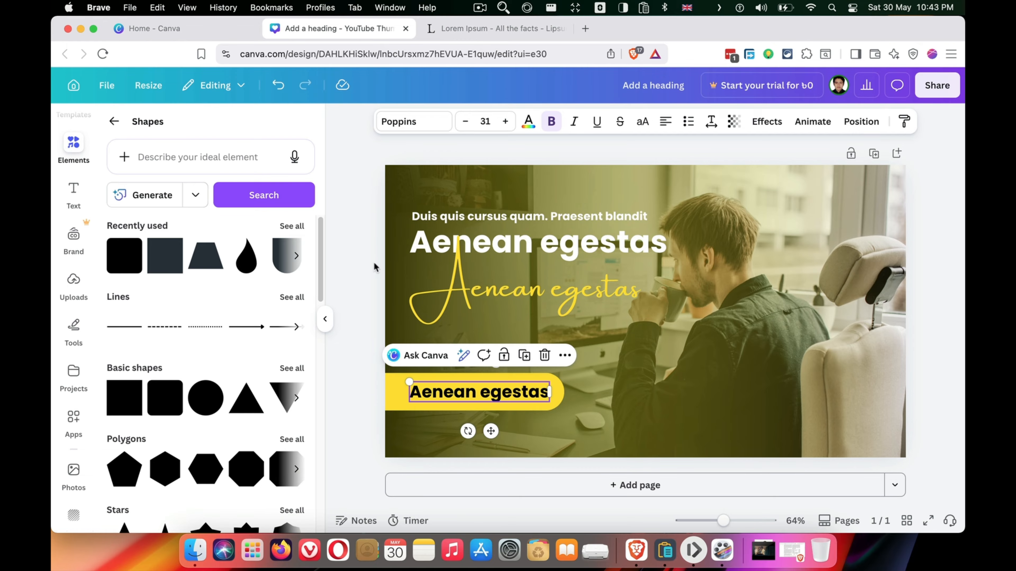
click(515, 132)
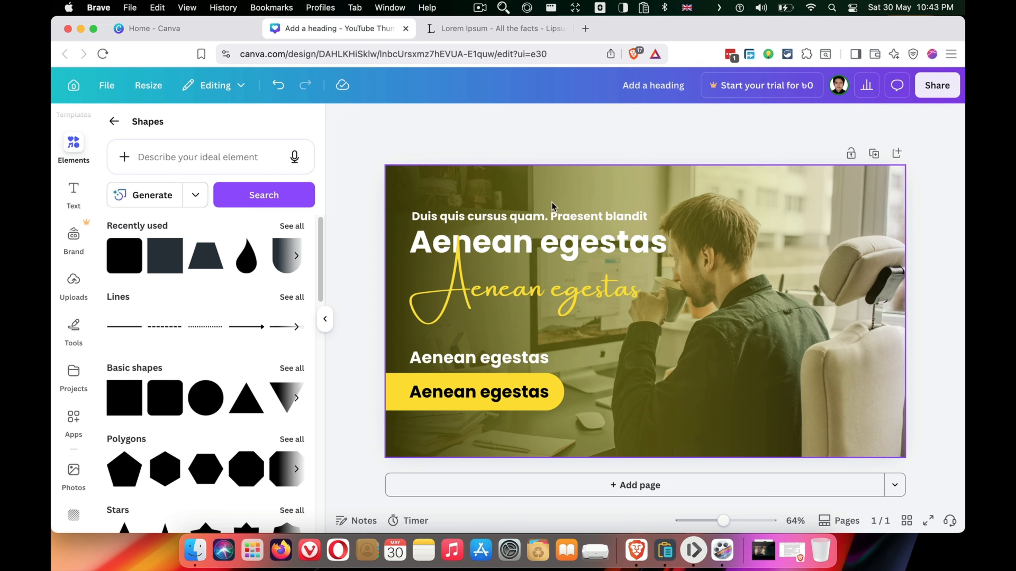
Move the top three text lines down together, closer to the lower lines, and nudge the handwritten line slightly further down.
drag(350, 195, 534, 312)
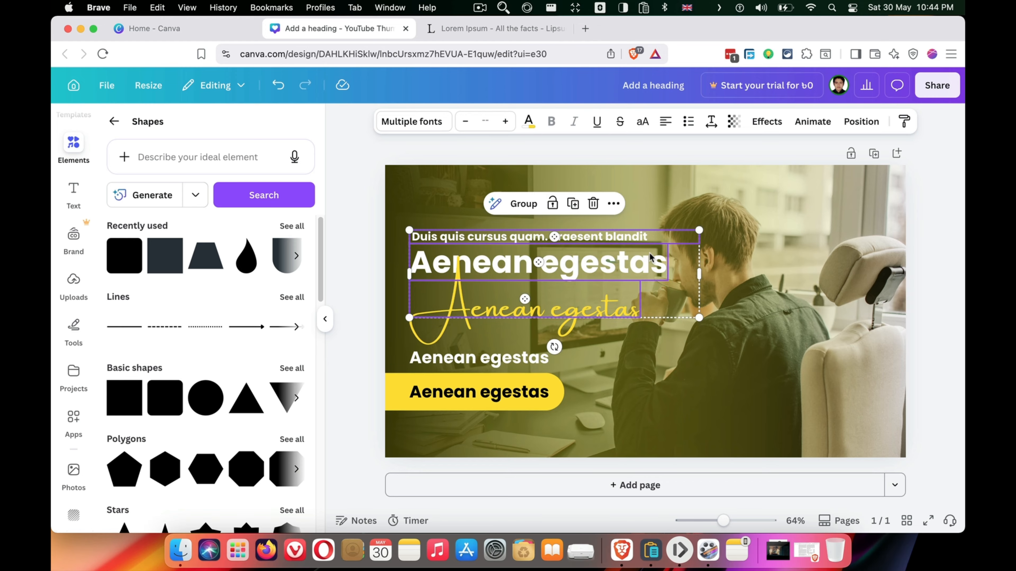
click(360, 270)
click(468, 319)
drag(465, 317, 464, 317)
click(367, 249)
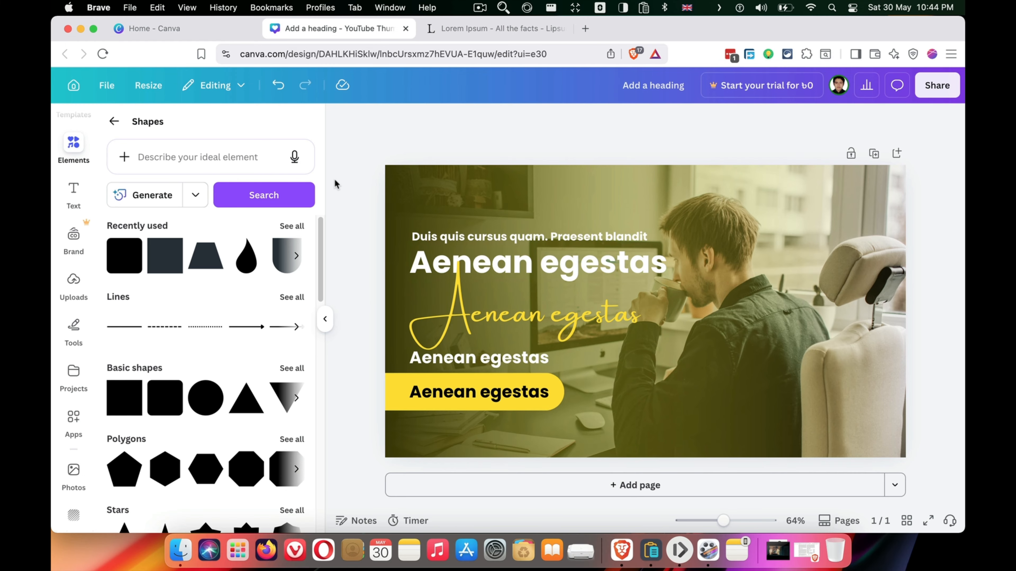
Duplicate the yellow banner together with its black text and place the copy on the right side of the thumbnail, level with the original.
click(114, 122)
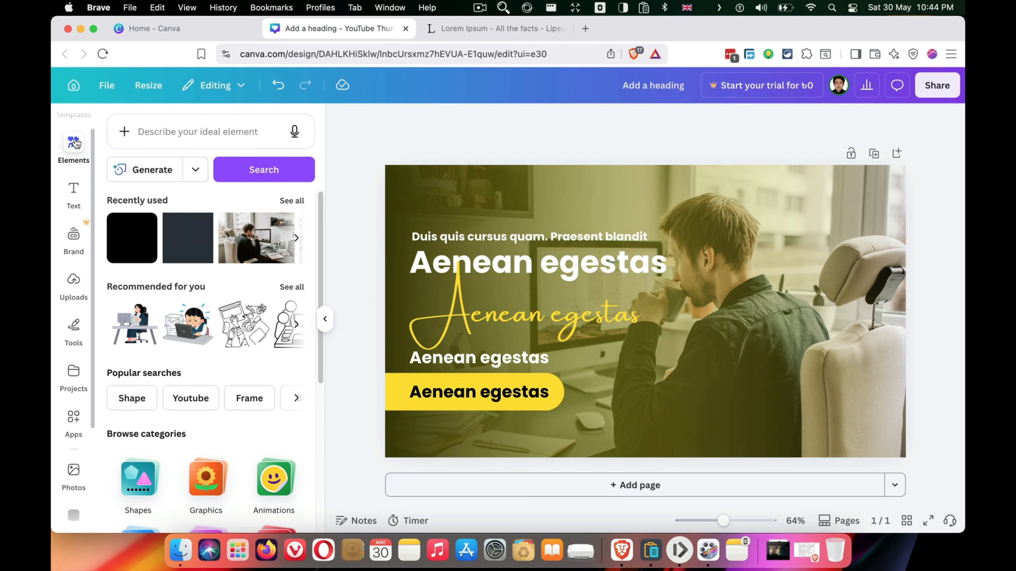
click(72, 145)
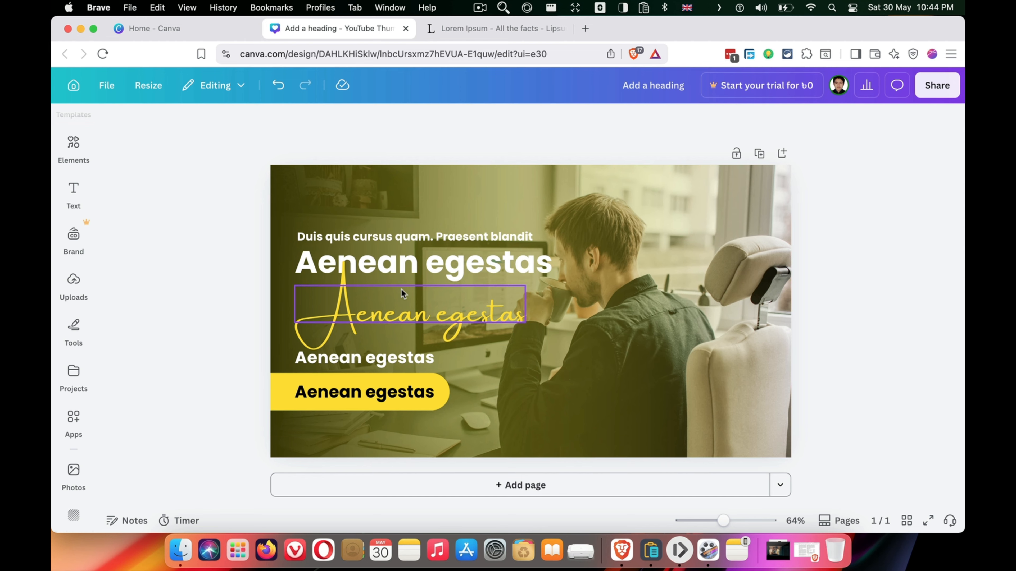
scroll(401, 292, up, 3)
scroll(401, 300, down, 1)
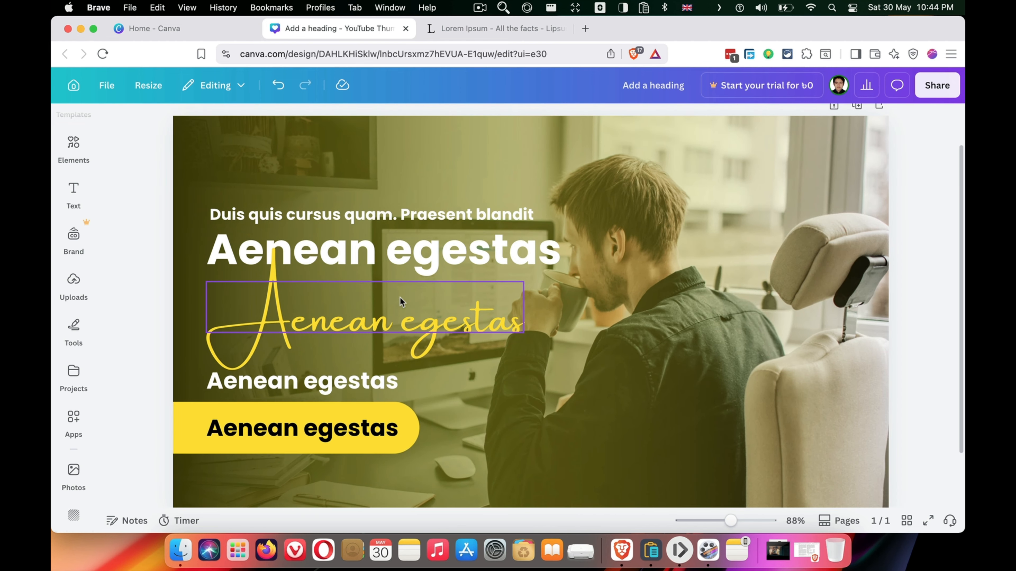
scroll(400, 297, down, 1)
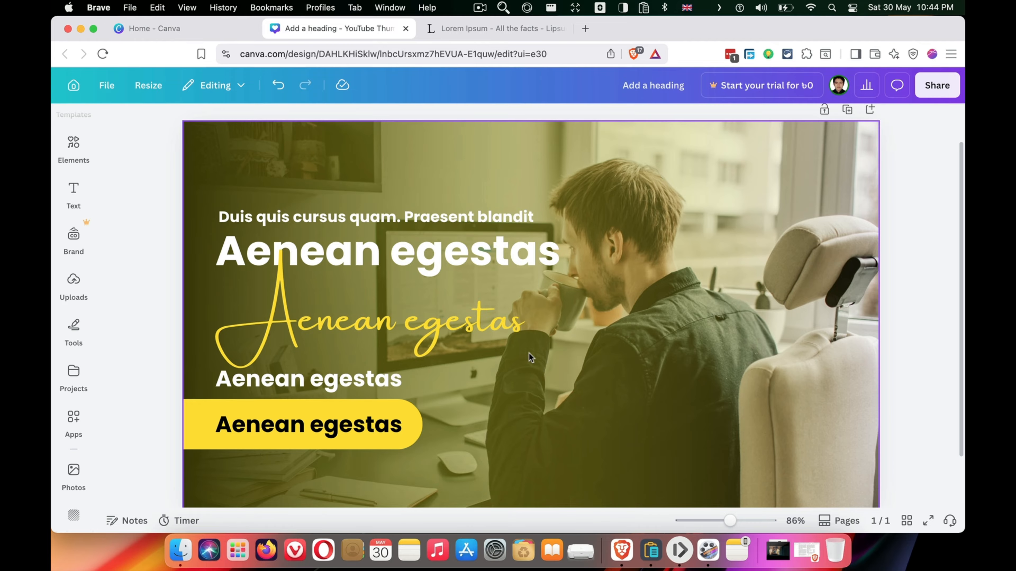
click(346, 445)
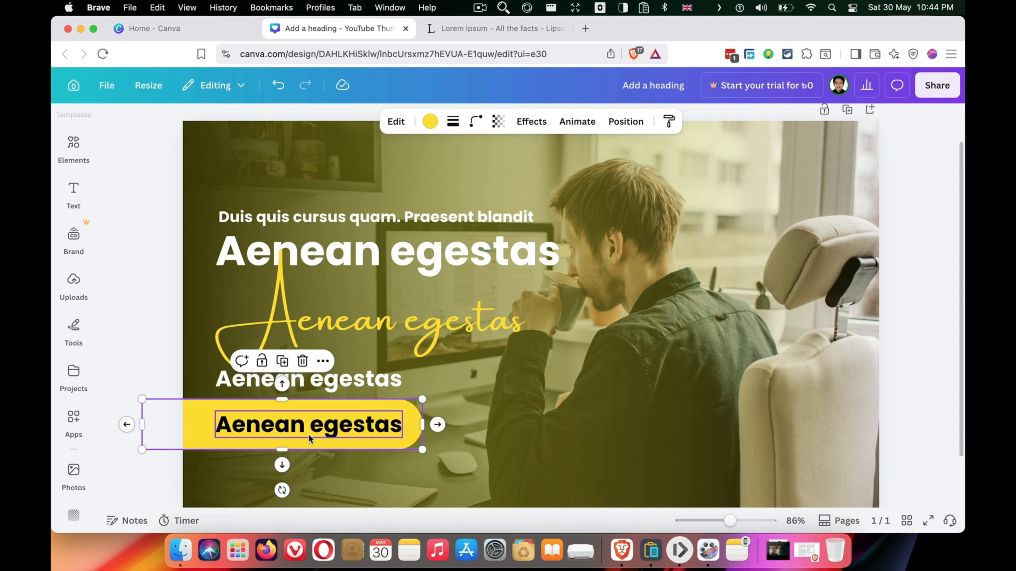
super+click(298, 433)
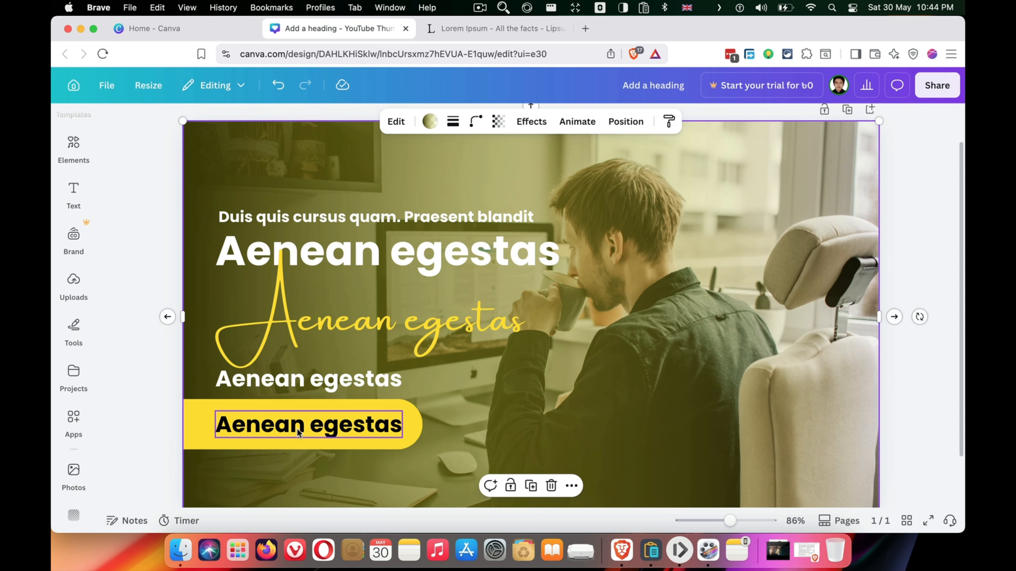
click(198, 424)
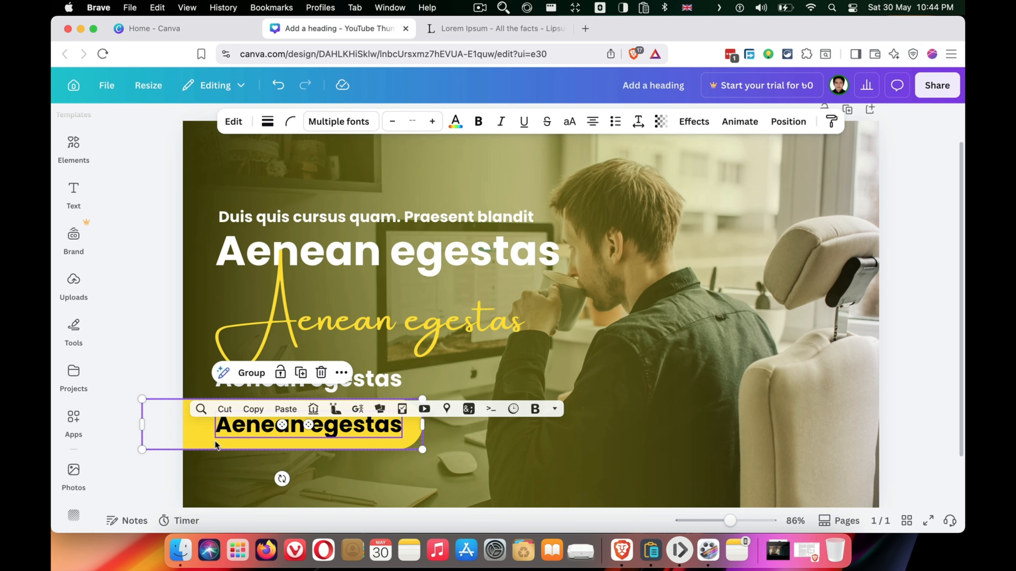
drag(216, 445, 623, 468)
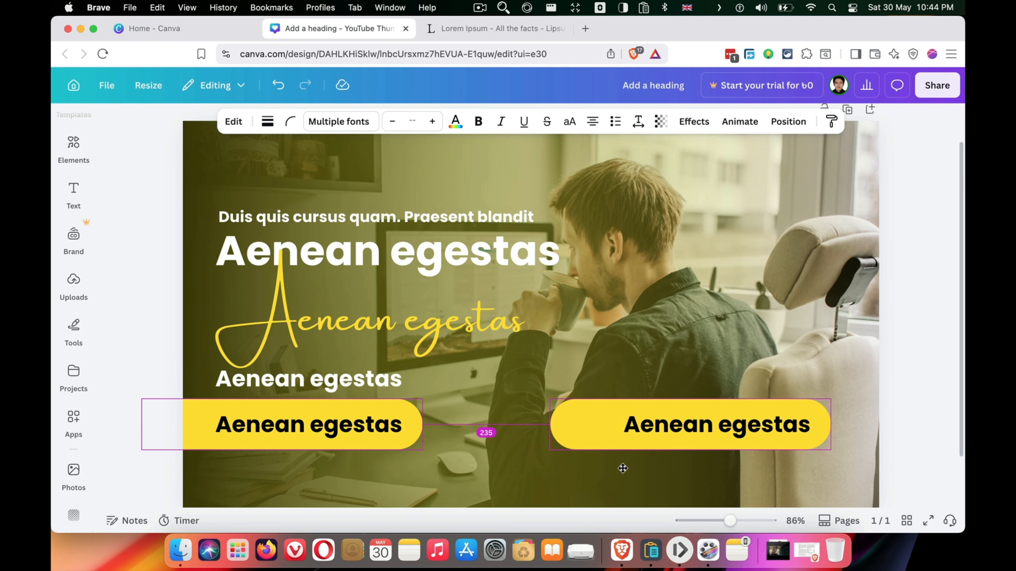
Centre the copied black text horizontally on its copied yellow banner.
click(666, 433)
click(597, 425)
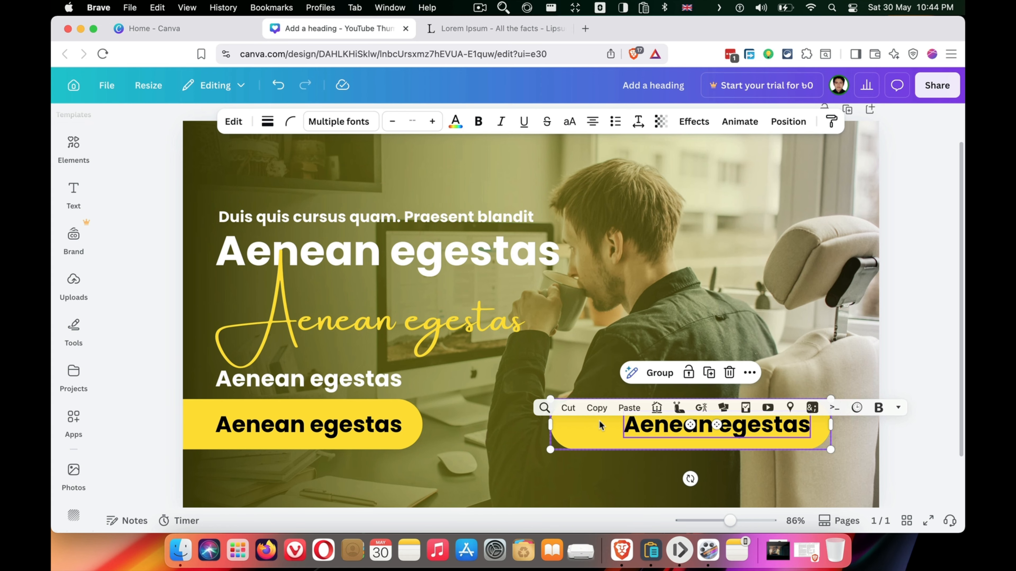
click(788, 121)
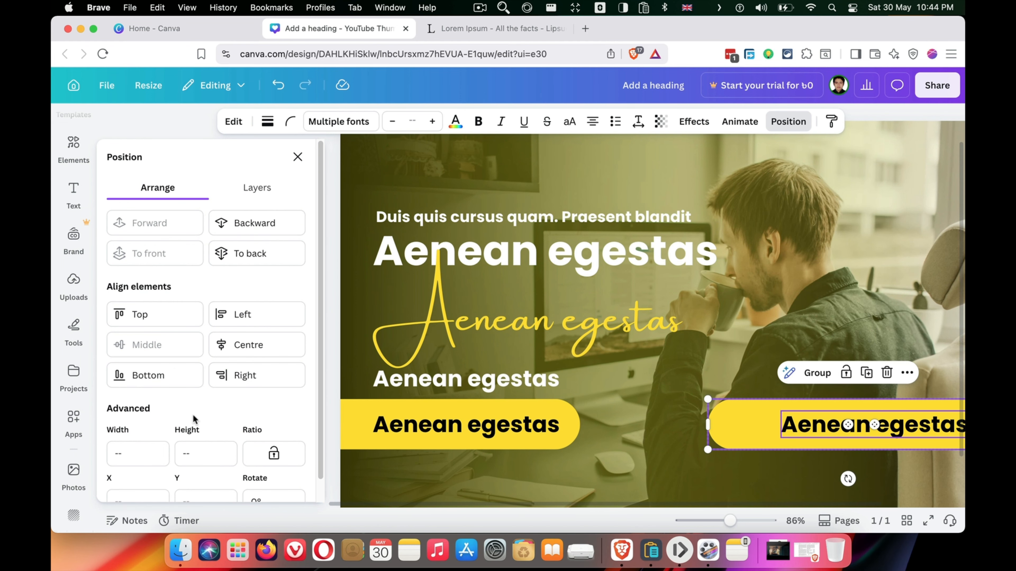
click(264, 351)
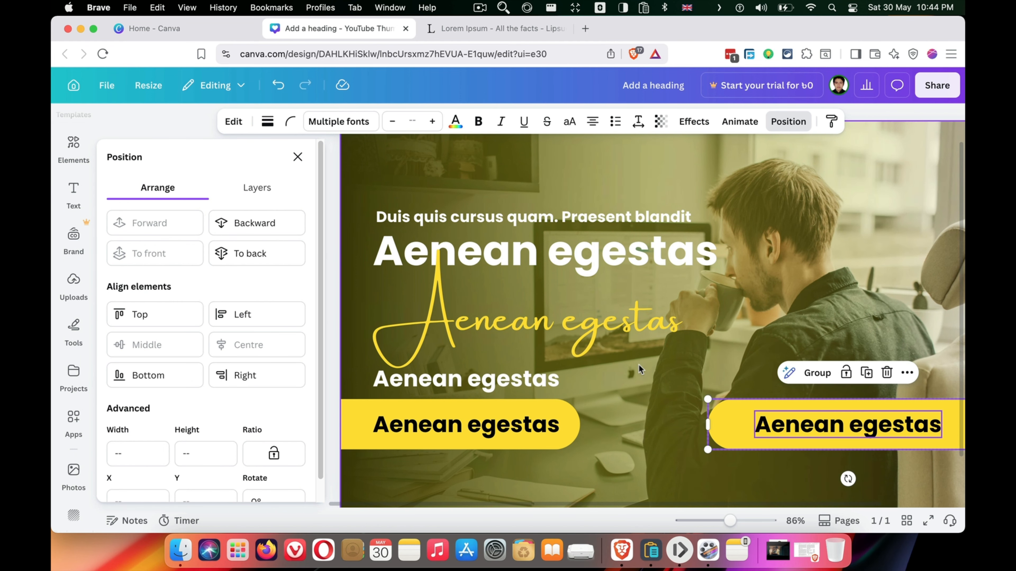
Shift the olive gradient overlay left and slightly down, to about X -320 px and Y 28 px.
click(579, 344)
click(826, 428)
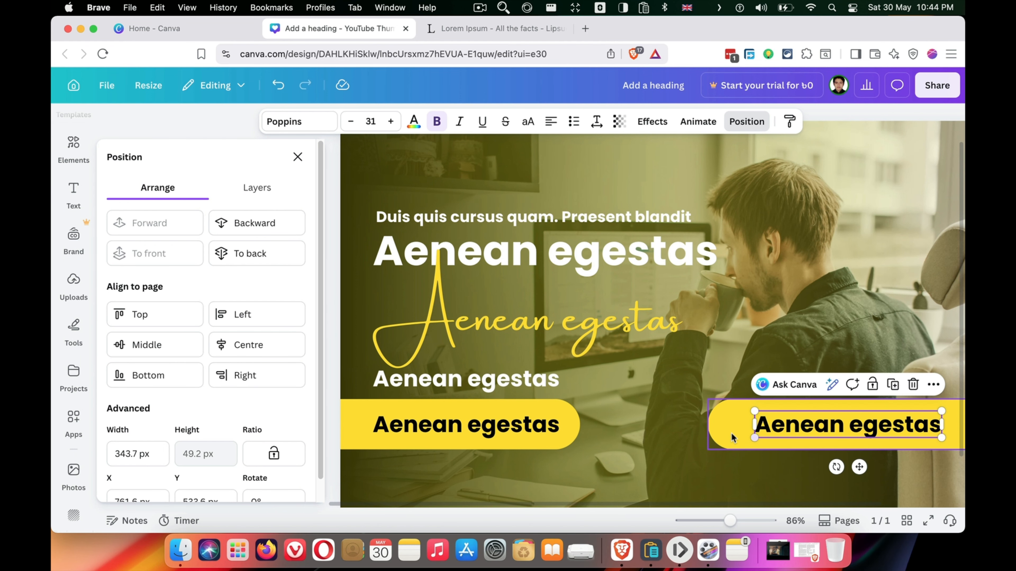
click(772, 291)
drag(678, 360, 655, 361)
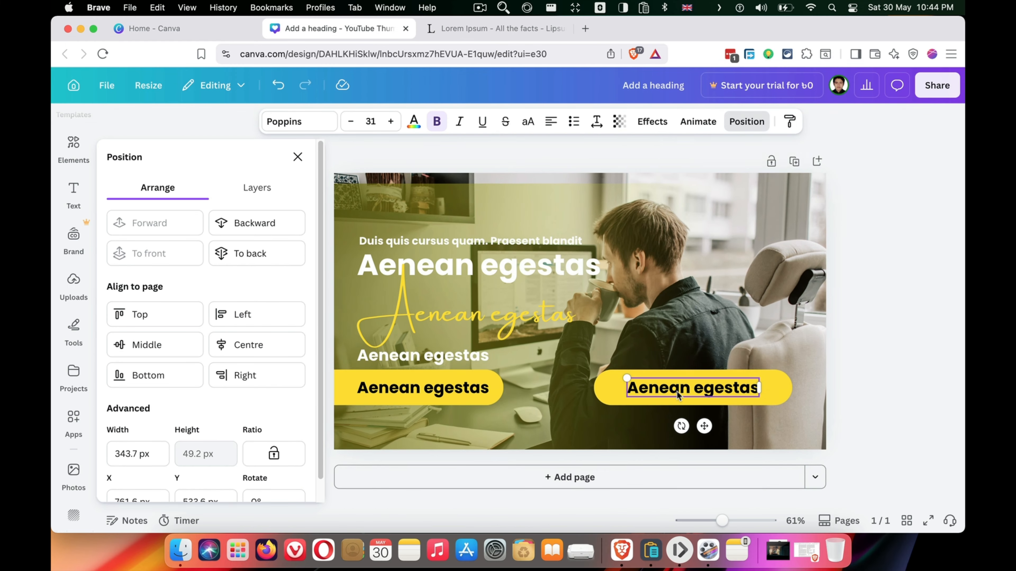
Set the black text on the copied banner to font size 20.
scroll(677, 391, up, 3)
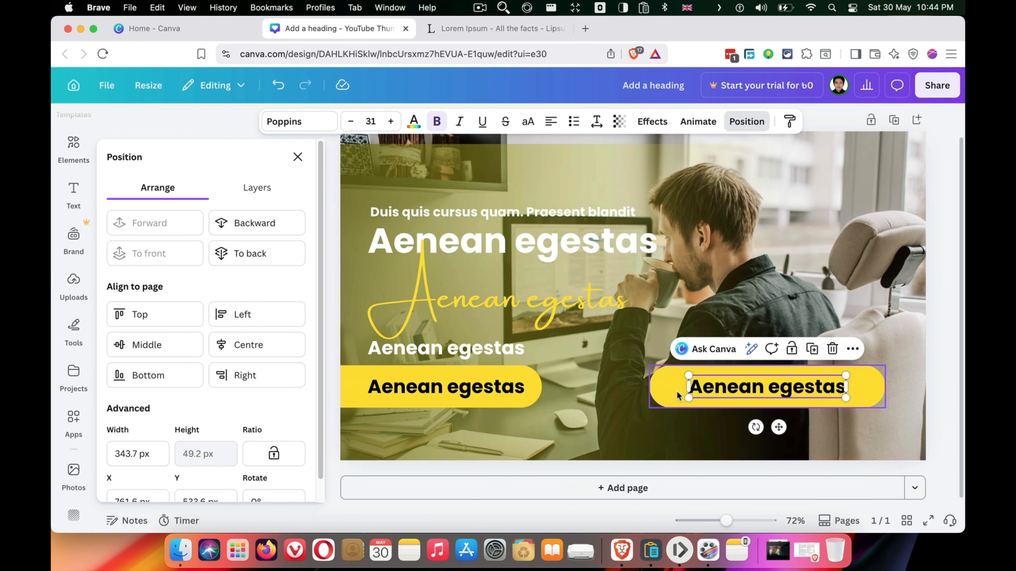
scroll(677, 391, down, 3)
scroll(676, 394, up, 1)
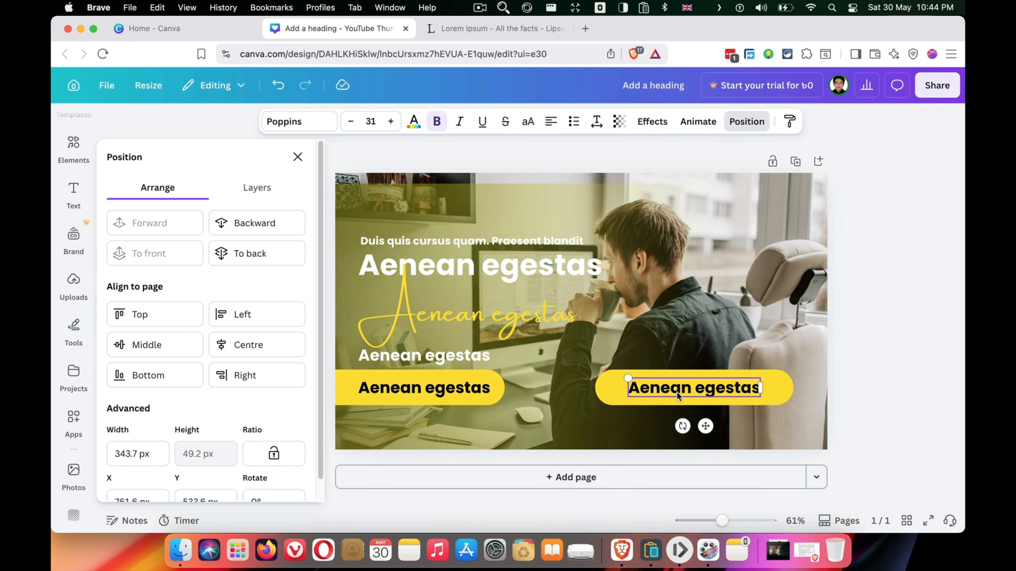
double_click(677, 392)
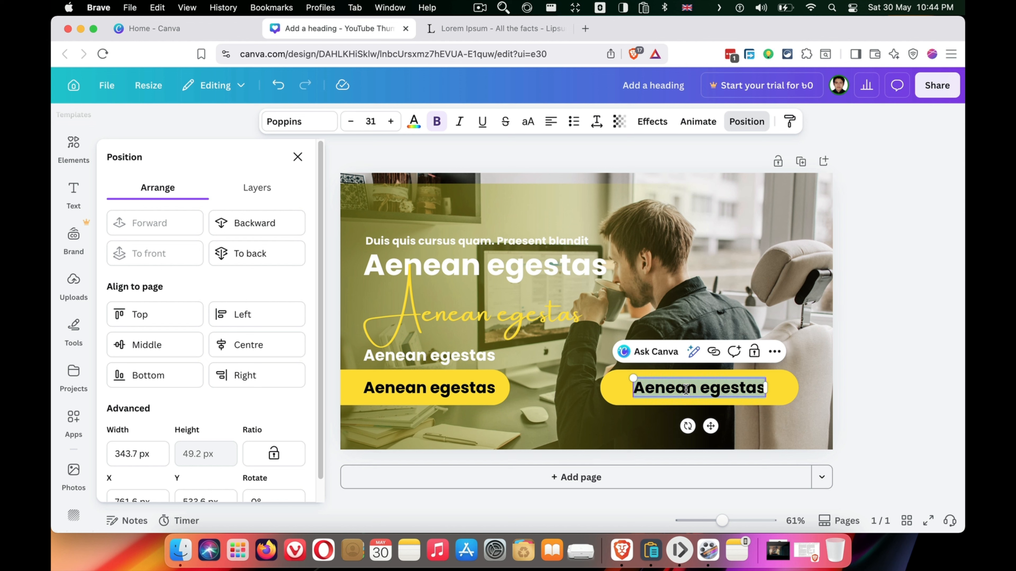
click(365, 122)
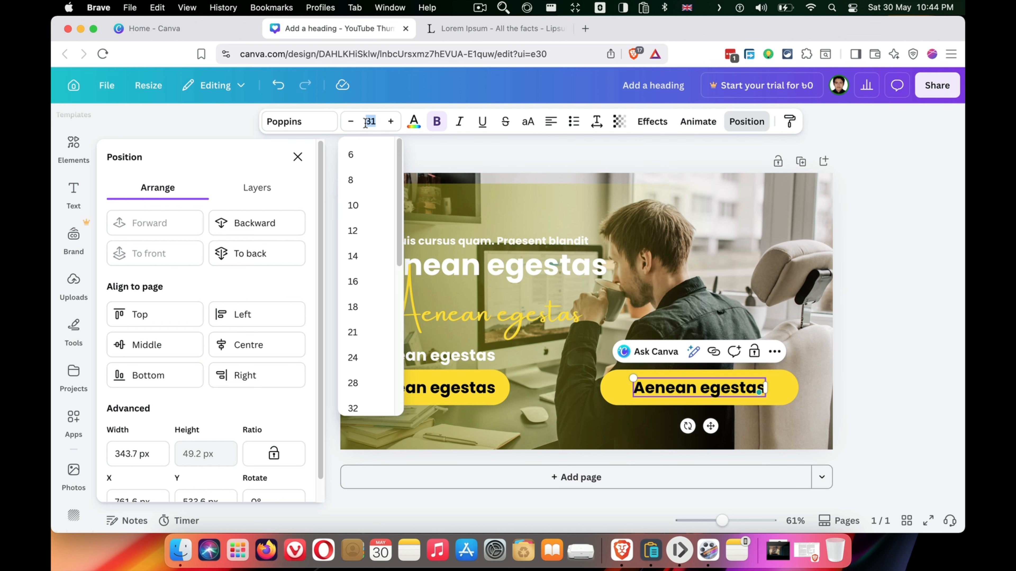
text(4)
key(Return)
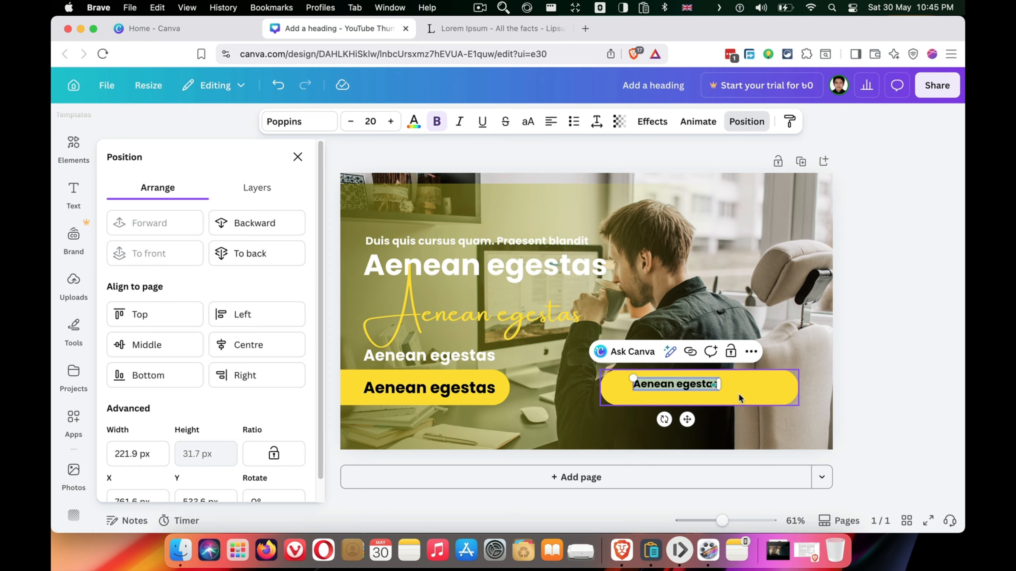
Shrink the copied yellow banner to about 380 by 65 px and adjust its corner rounding.
click(747, 386)
drag(802, 409, 747, 396)
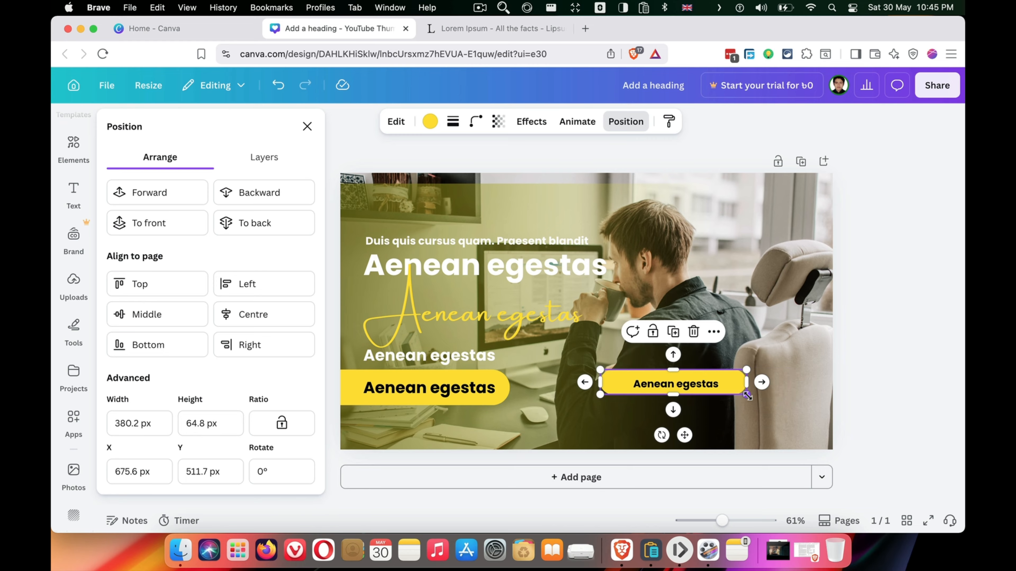
click(476, 121)
drag(467, 173, 481, 173)
click(719, 385)
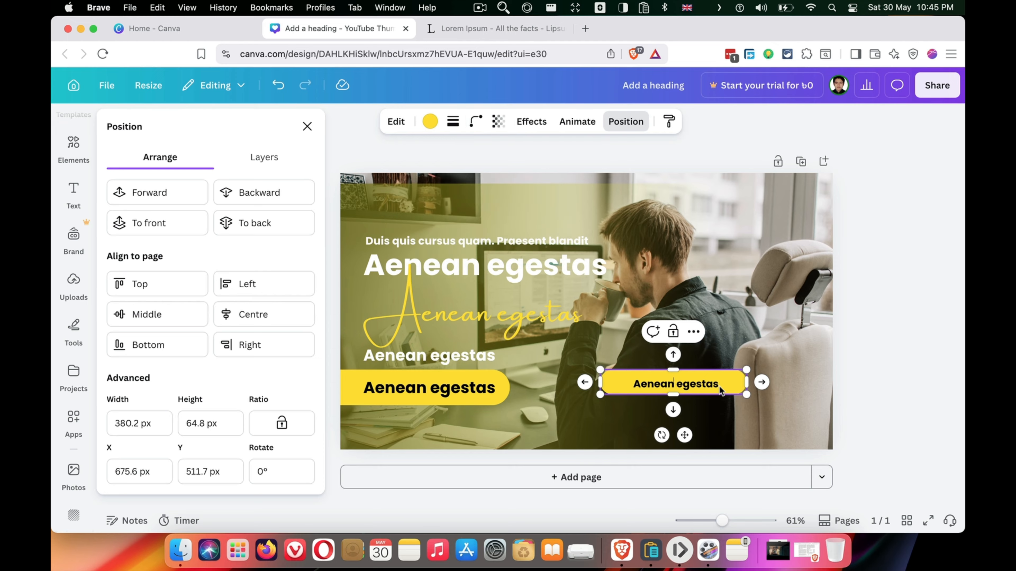
double_click(709, 385)
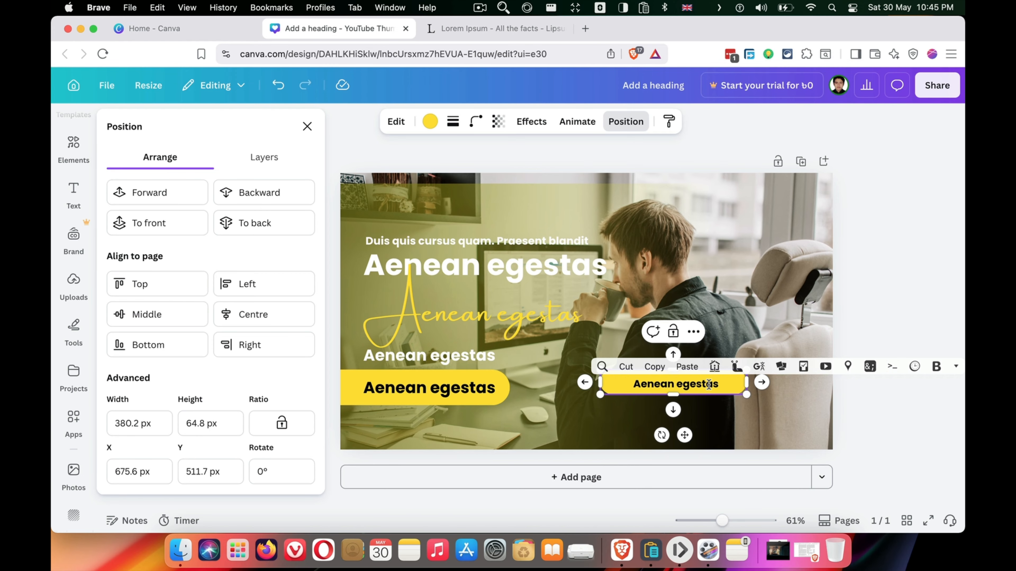
click(709, 384)
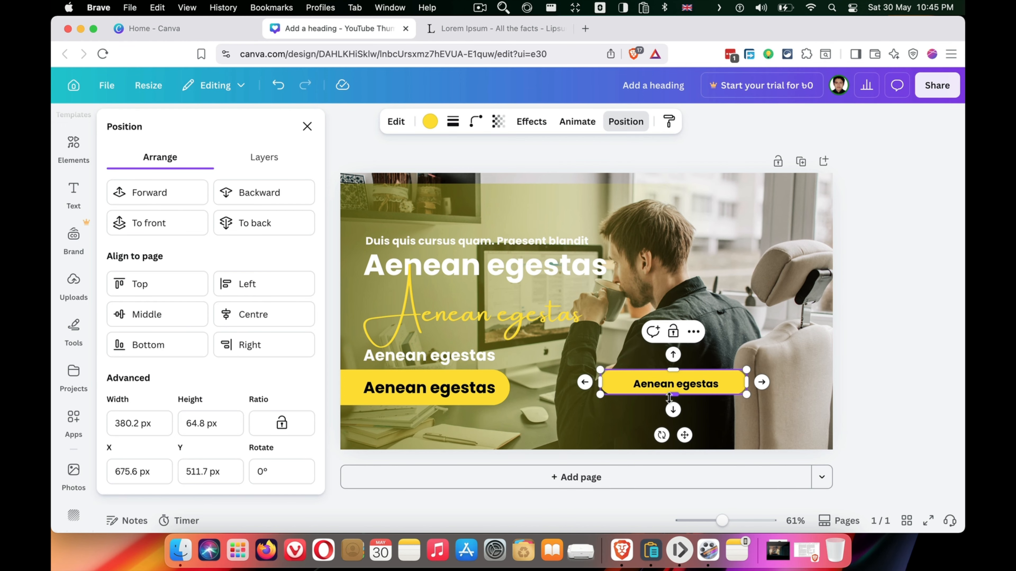
click(672, 385)
click(674, 385)
scroll(660, 384, up, 8)
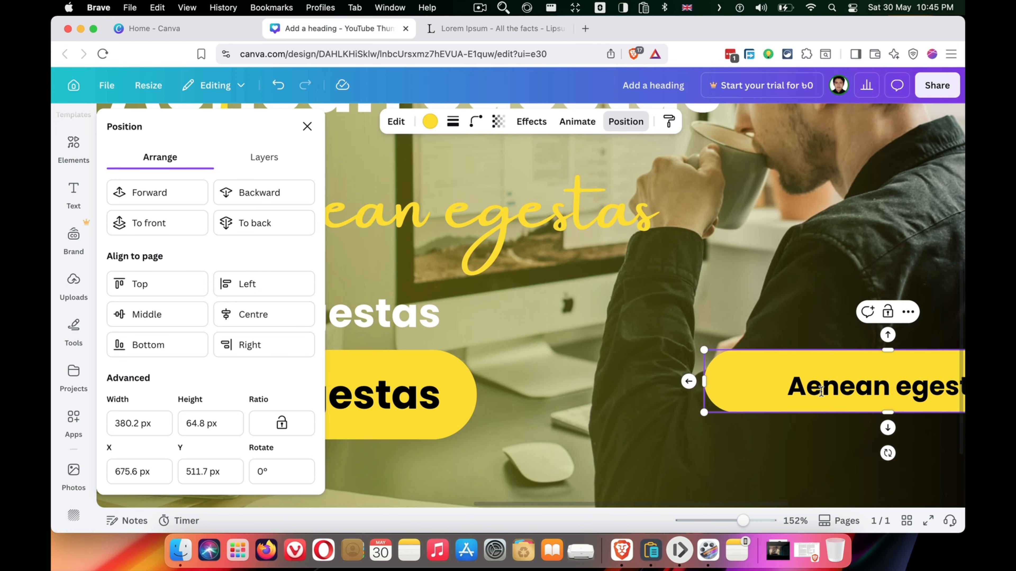
double_click(820, 392)
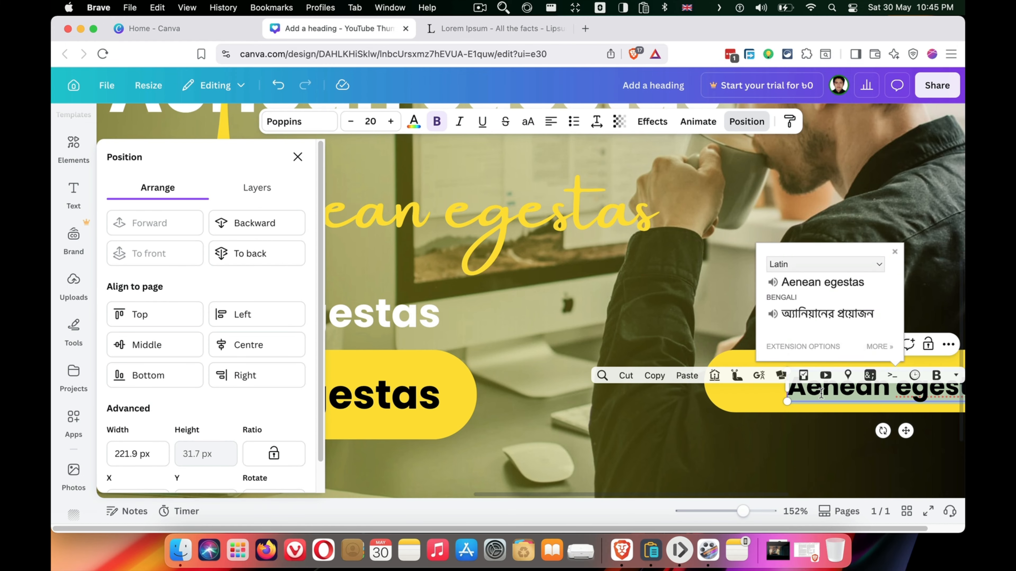
text(www)
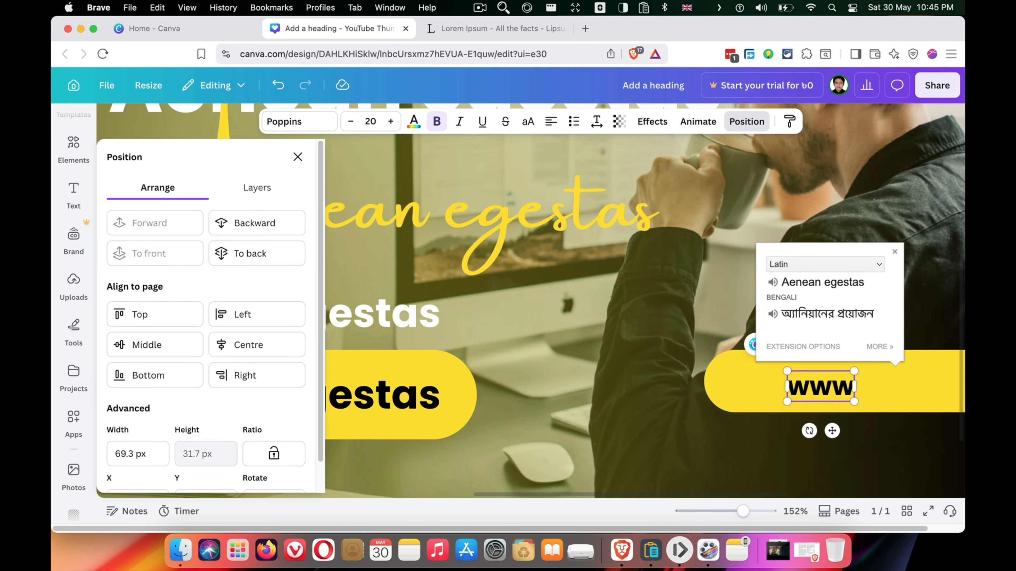
text(.)
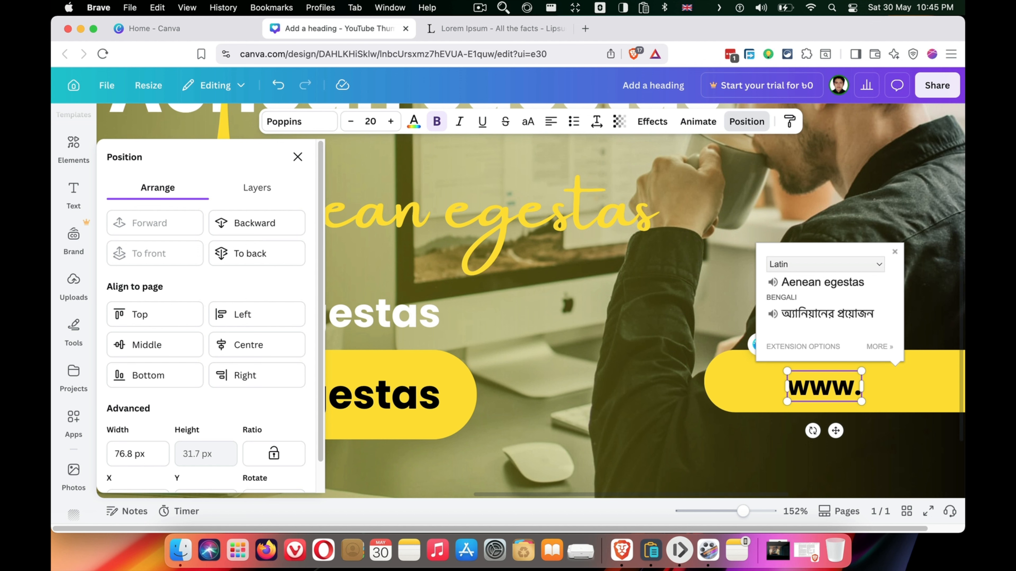
text(ww)
key(BackSpace)
text(e)
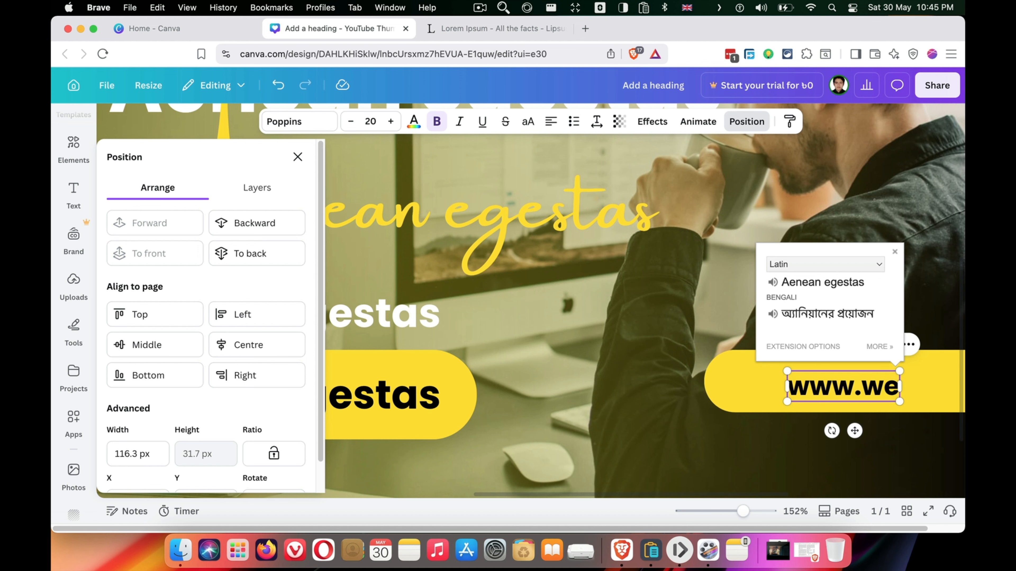
text(bsite.com)
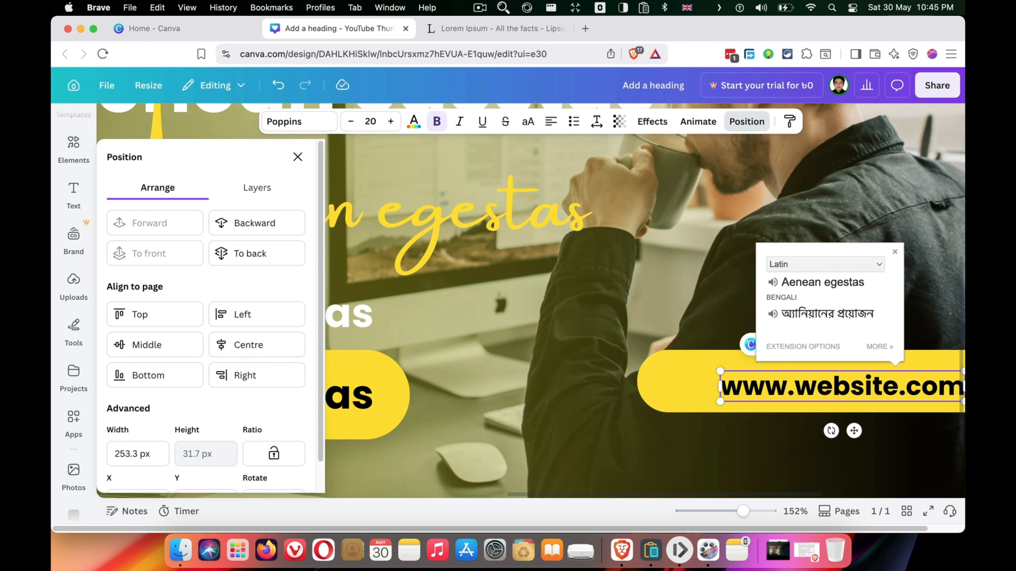
Shorten the website banner to about 358 px wide and centre the website text inside it.
click(558, 376)
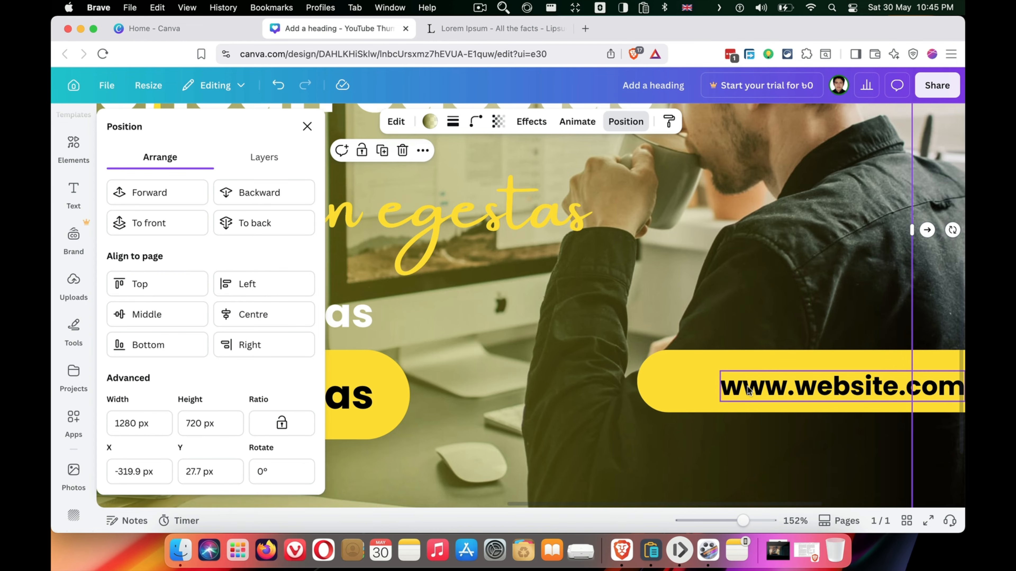
scroll(747, 390, down, 5)
click(790, 385)
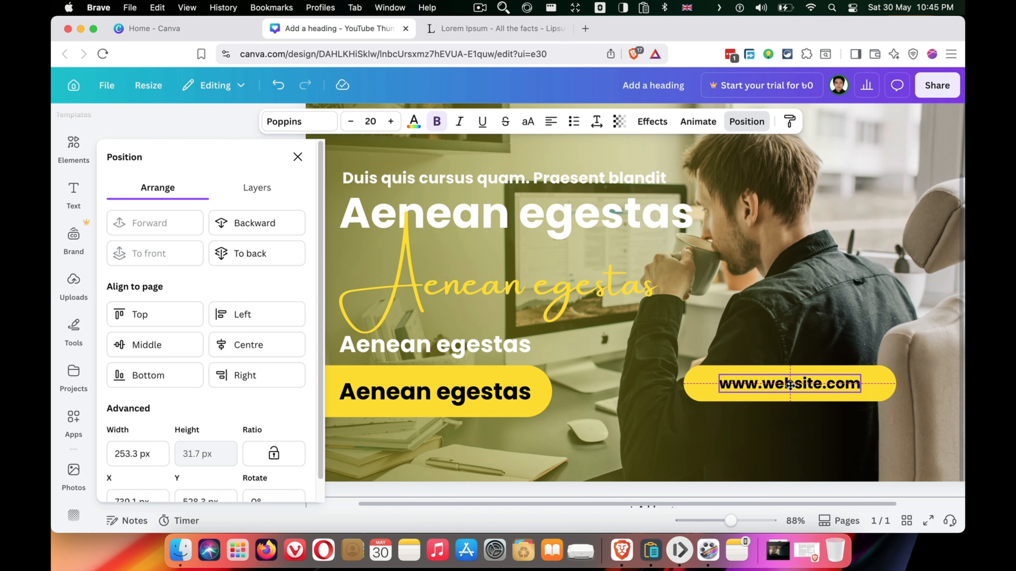
click(877, 397)
drag(894, 386, 882, 387)
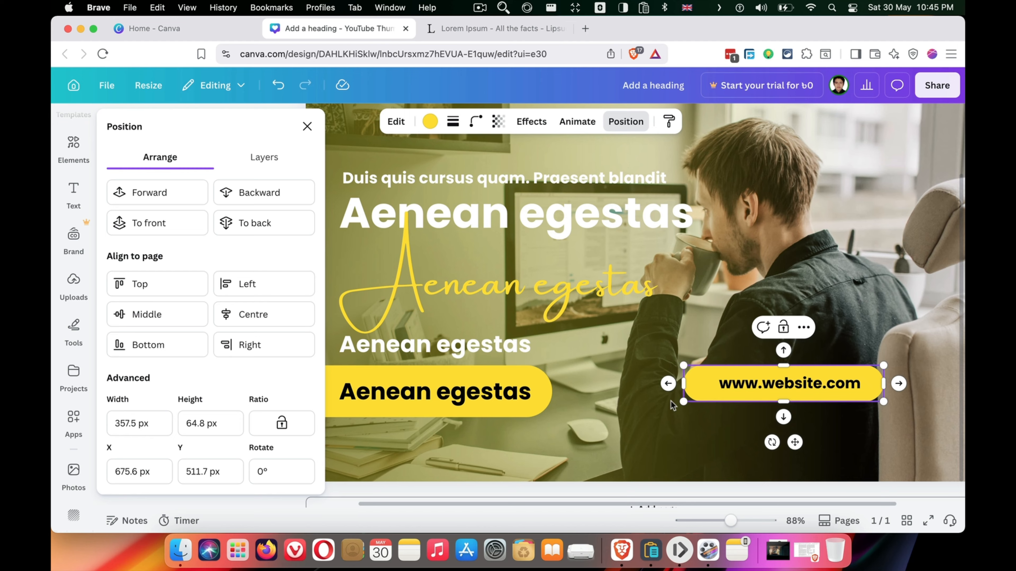
click(671, 401)
click(774, 390)
drag(775, 390, 776, 384)
click(772, 421)
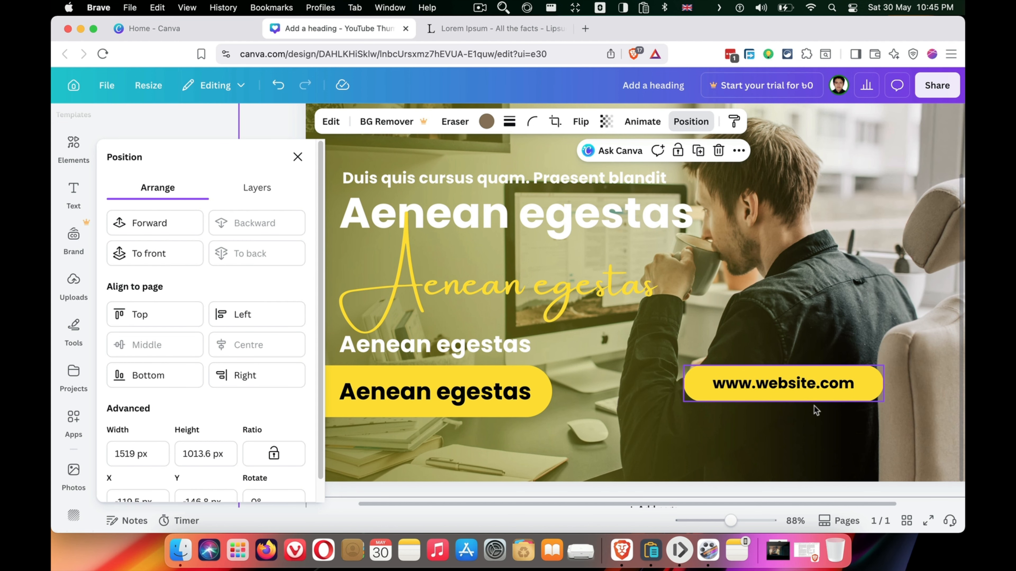
click(737, 416)
scroll(737, 416, down, 5)
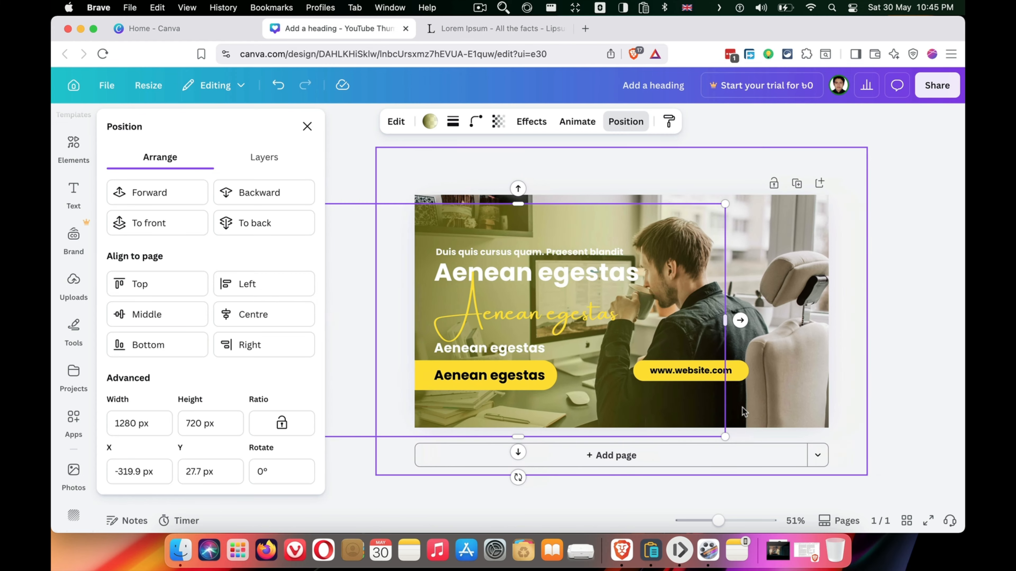
click(604, 378)
shift+click(600, 379)
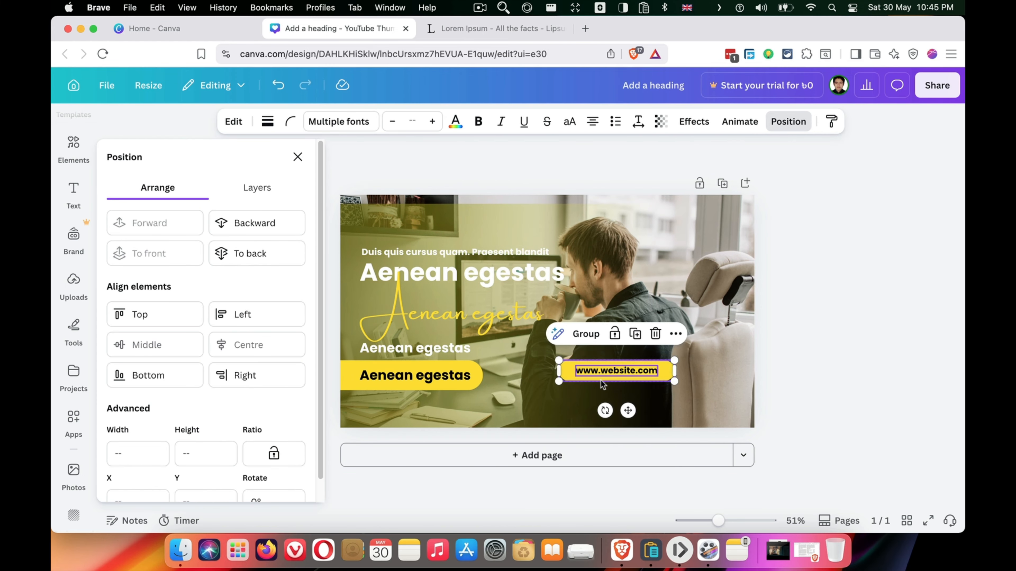
key(super+g)
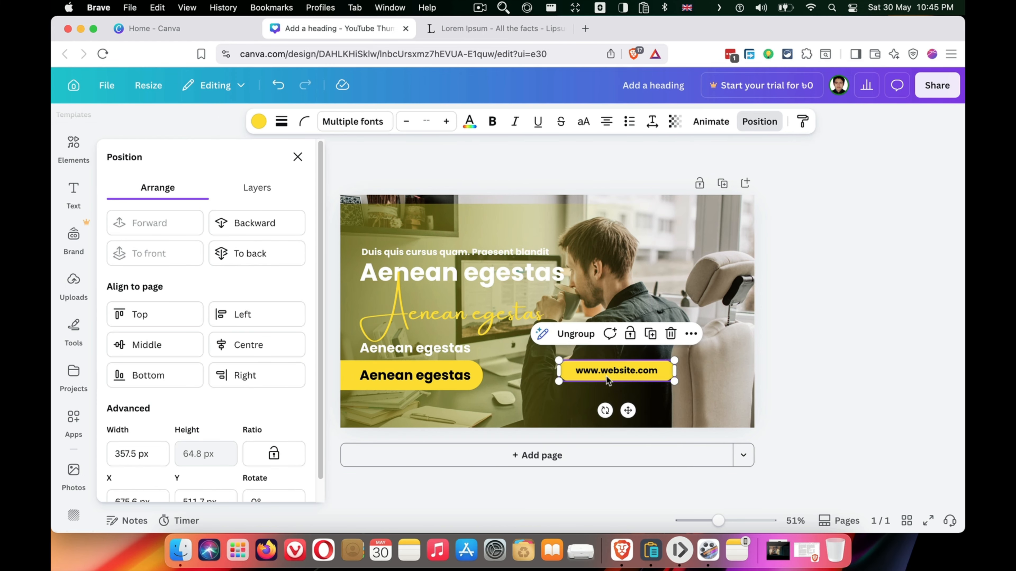
Move the grouped website badge to the thumbnail's lower-right area over the chair, at about X 850 px, Y 526 px.
drag(606, 377, 666, 383)
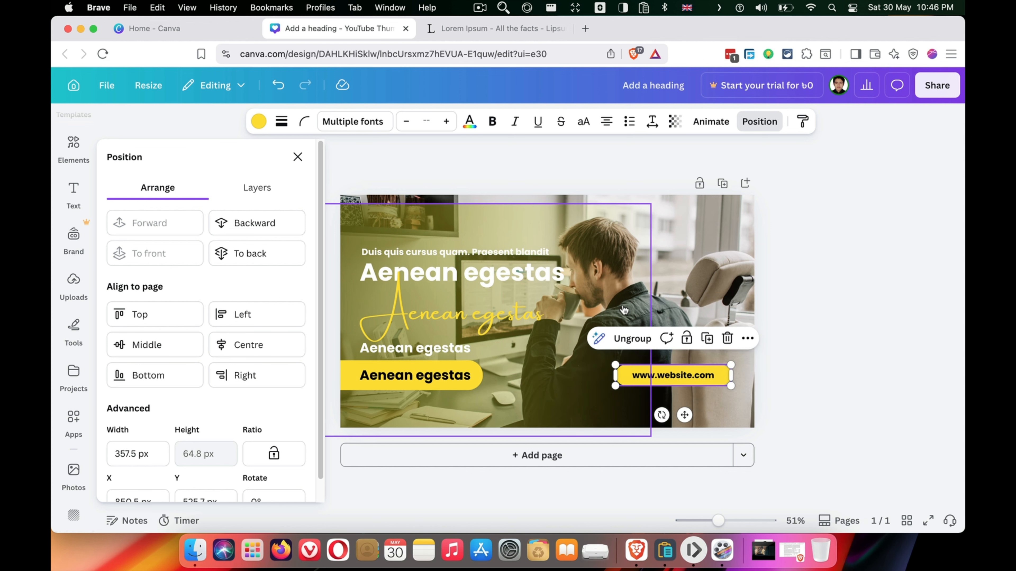
click(635, 234)
click(715, 232)
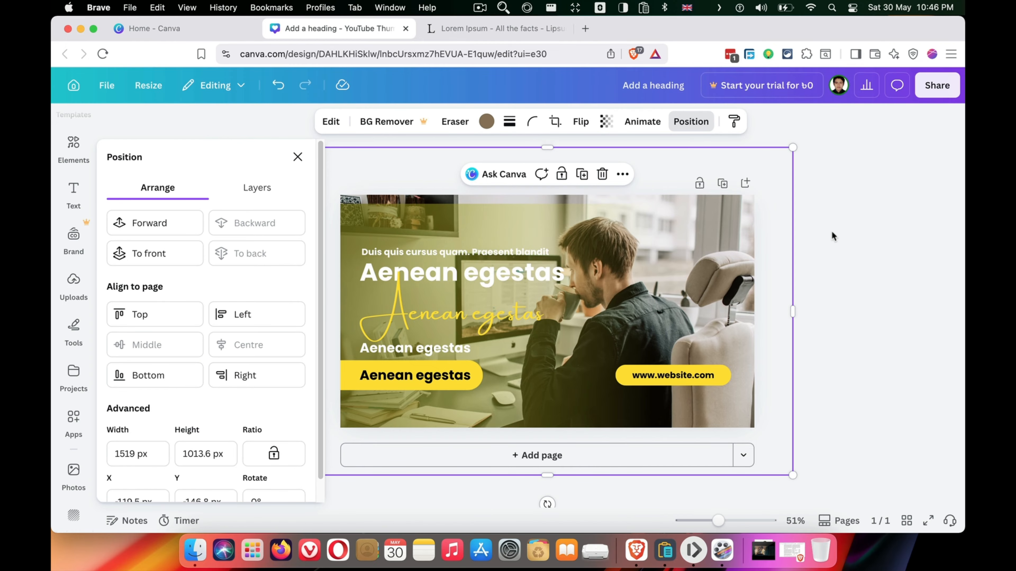
click(691, 121)
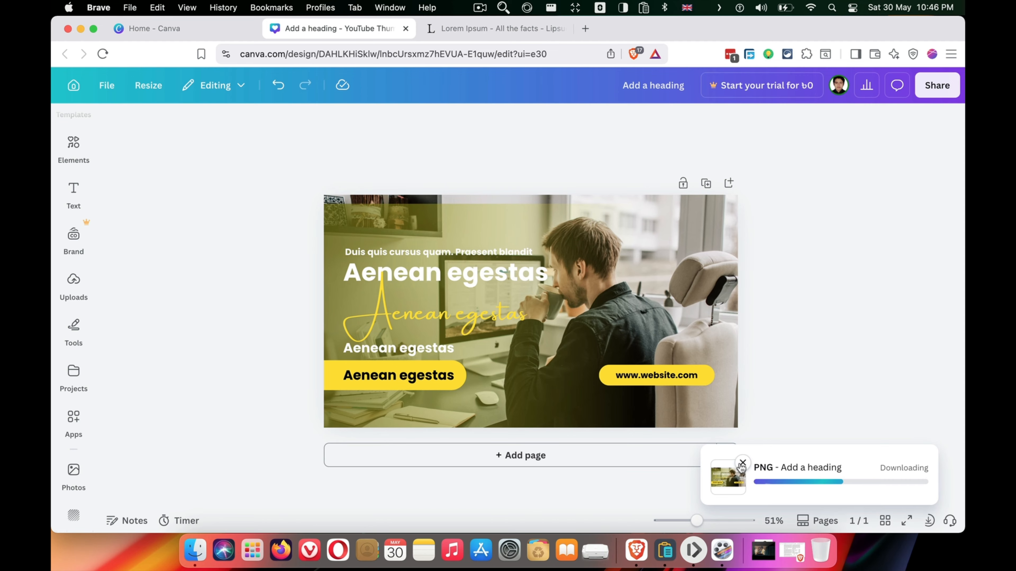
Dismiss the download notice and move the olive gradient overlay right and up until it covers the whole thumbnail.
click(742, 463)
click(340, 248)
click(336, 216)
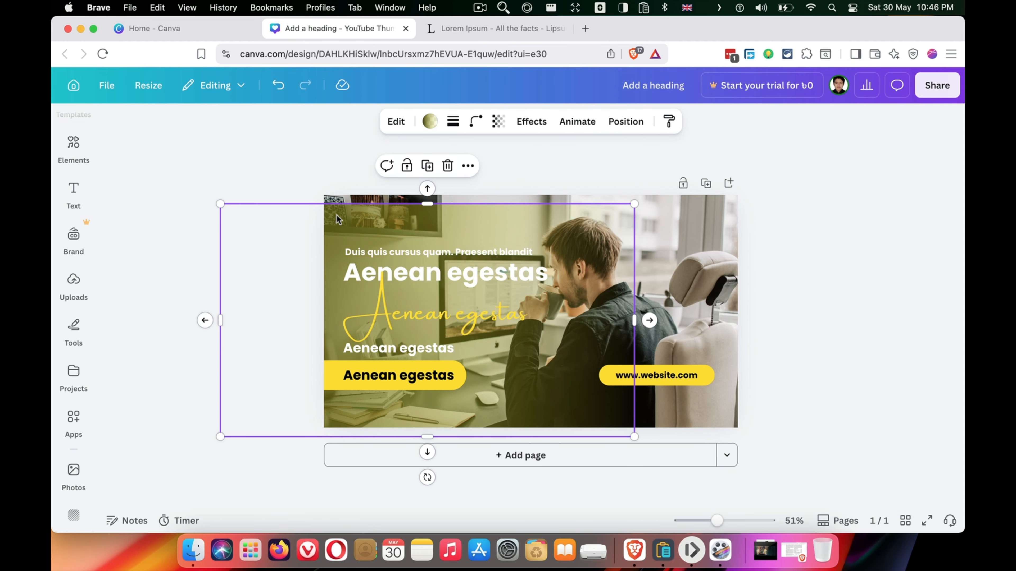
drag(336, 216, 434, 209)
Download the corrected design as a 1,280 × 720 px PNG through Free Download Manager, renaming the new file instead of overwriting the existing one.
click(937, 85)
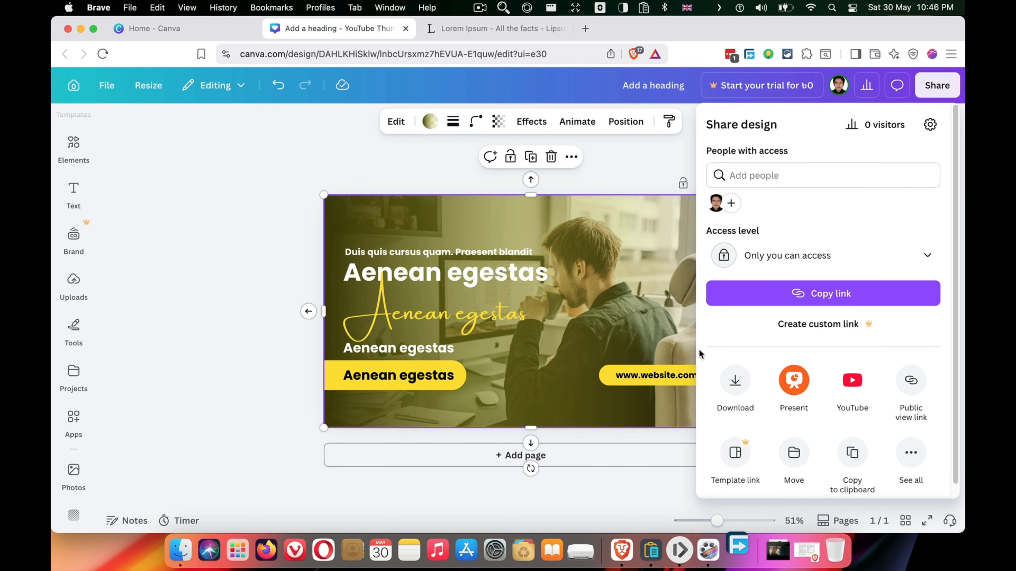
click(736, 382)
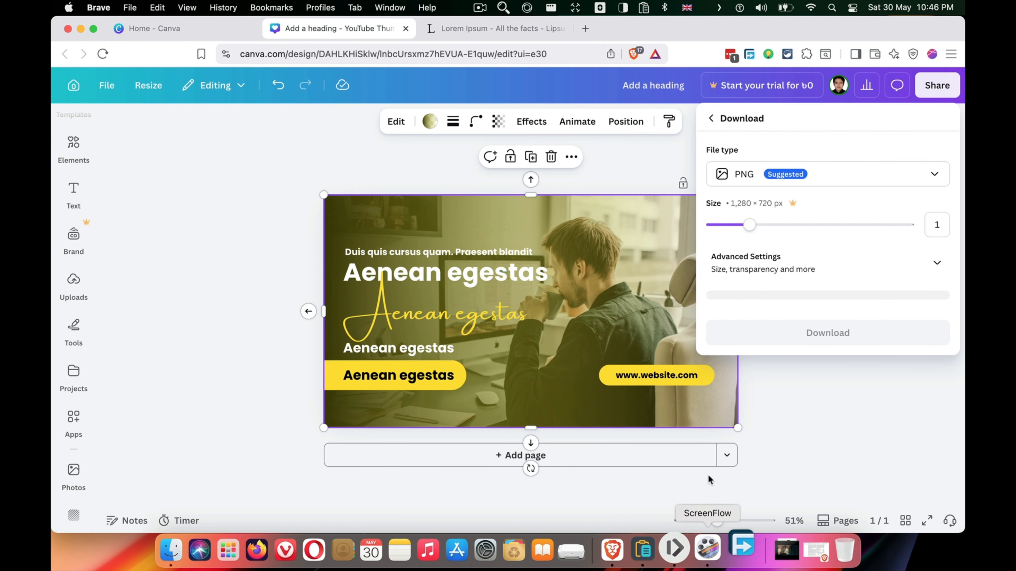
click(813, 334)
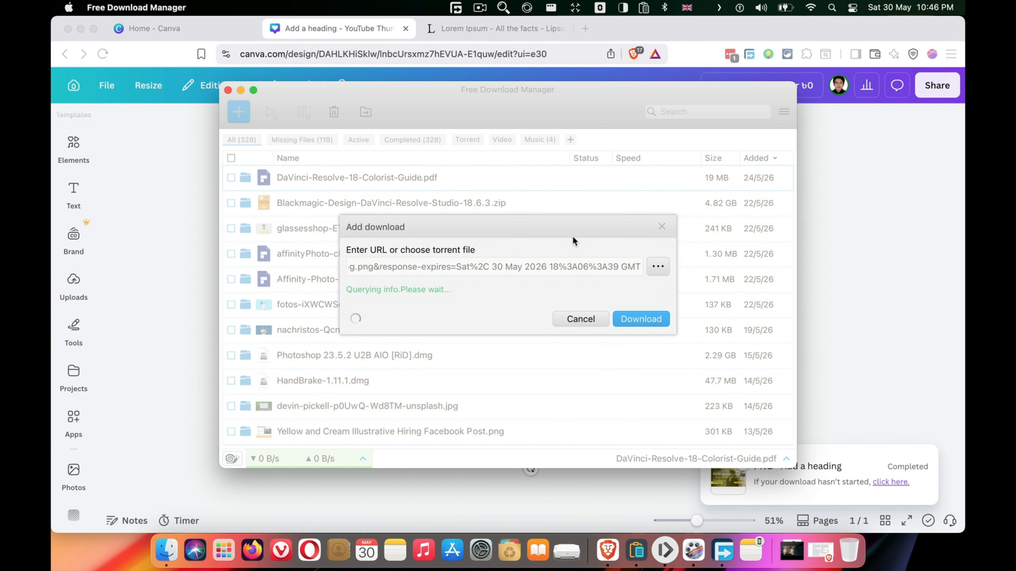
click(725, 336)
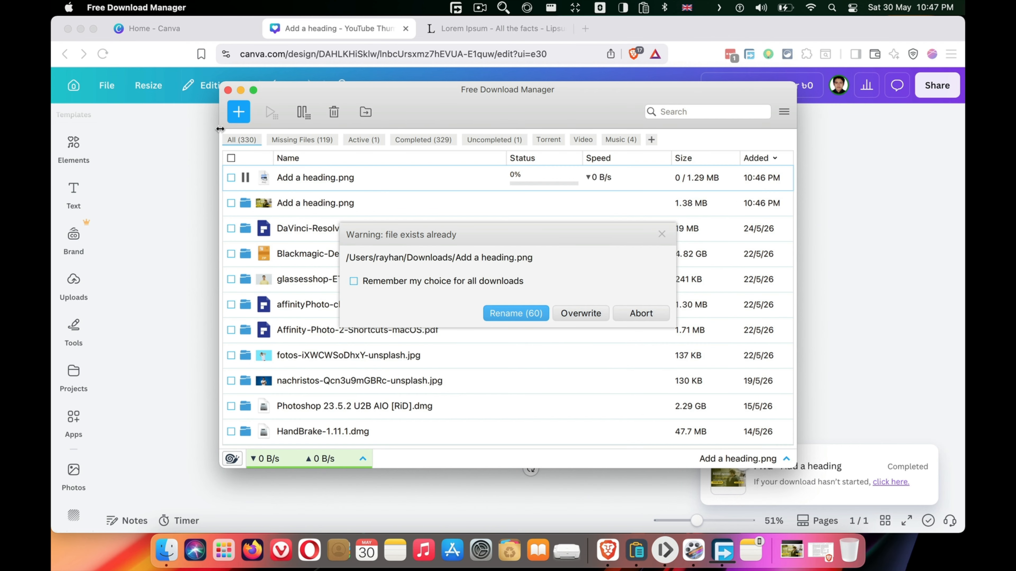
click(517, 310)
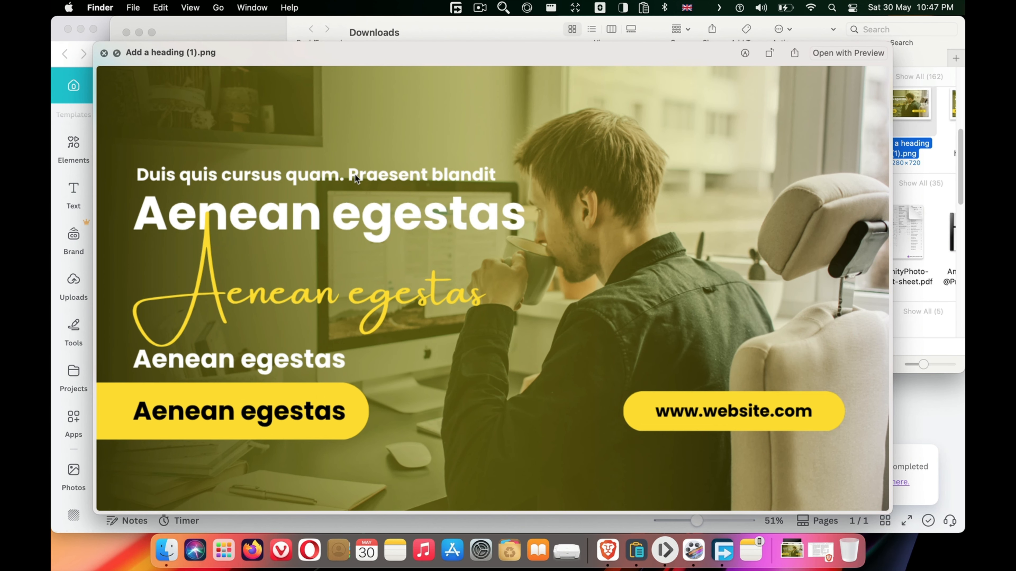
Compare the exported "Add a heading (1).png" with "Add a heading.png" in Finder's preview and return to the Canva design.
key(Right)
key(Left)
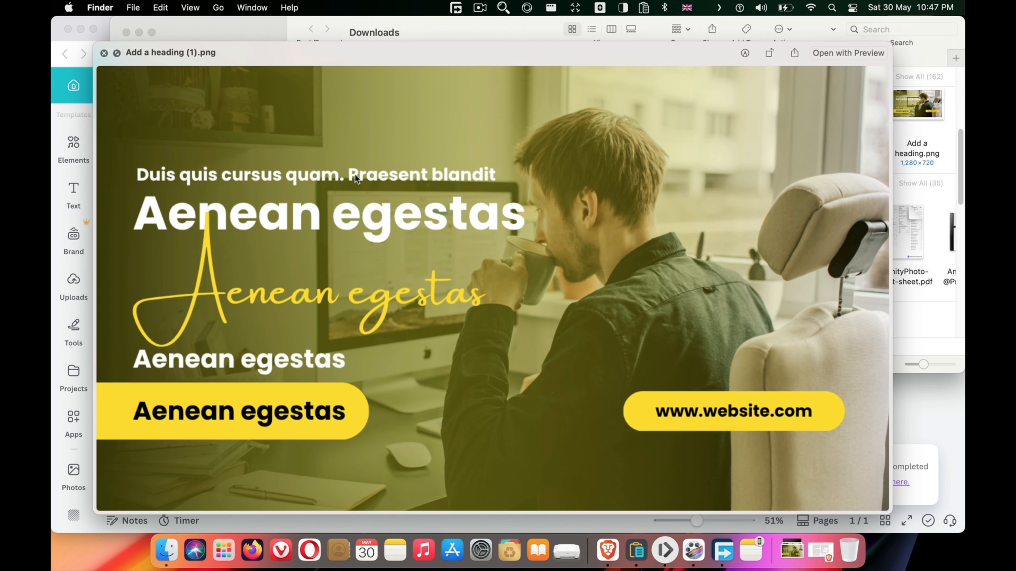
key(Right)
key(Left)
key(space)
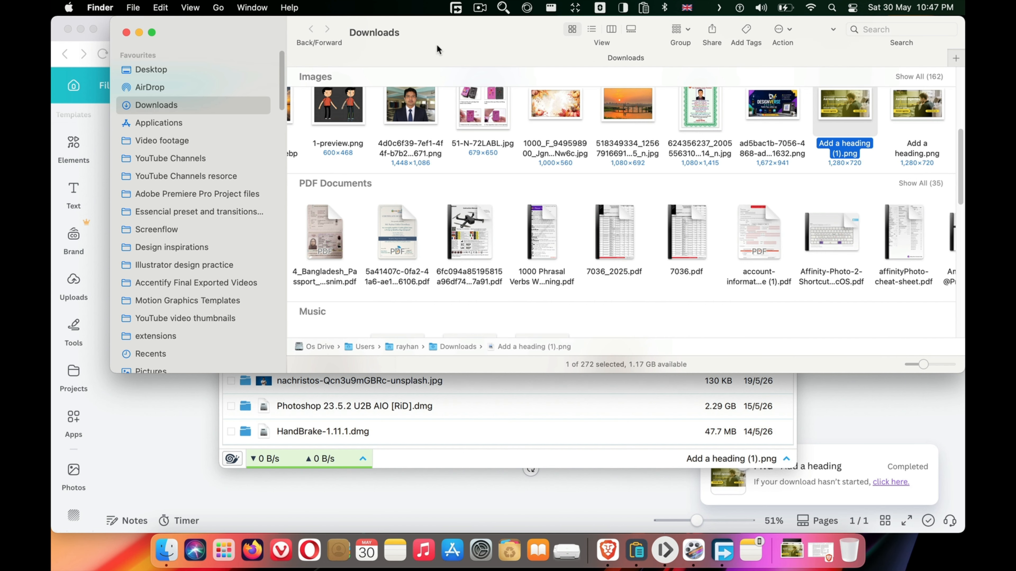
click(139, 33)
click(372, 231)
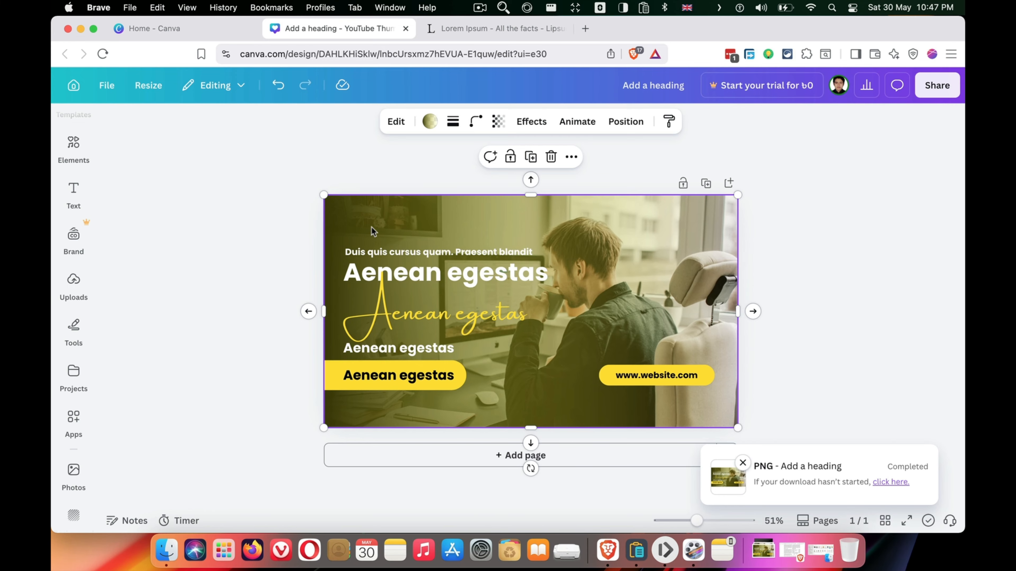
click(278, 238)
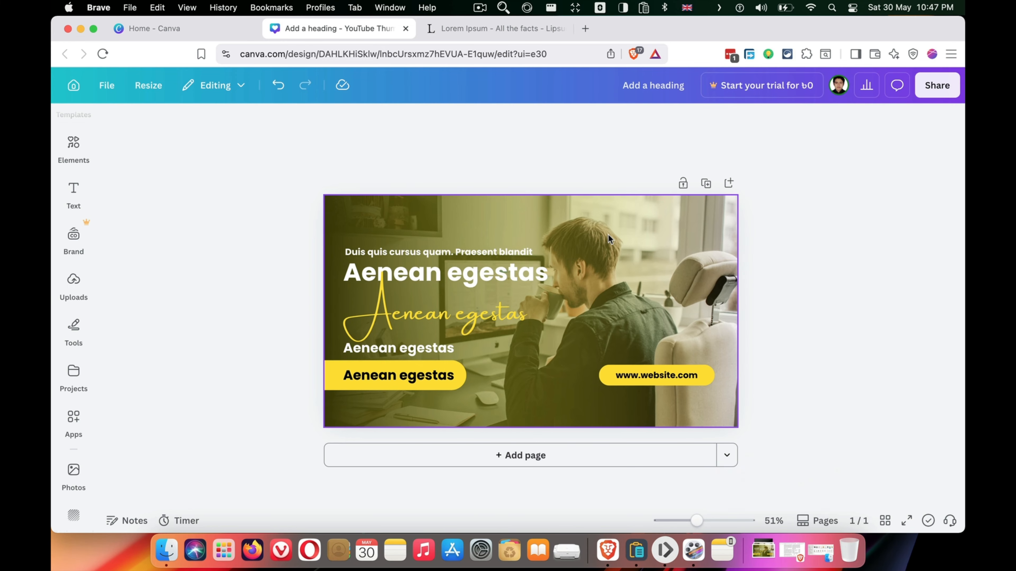